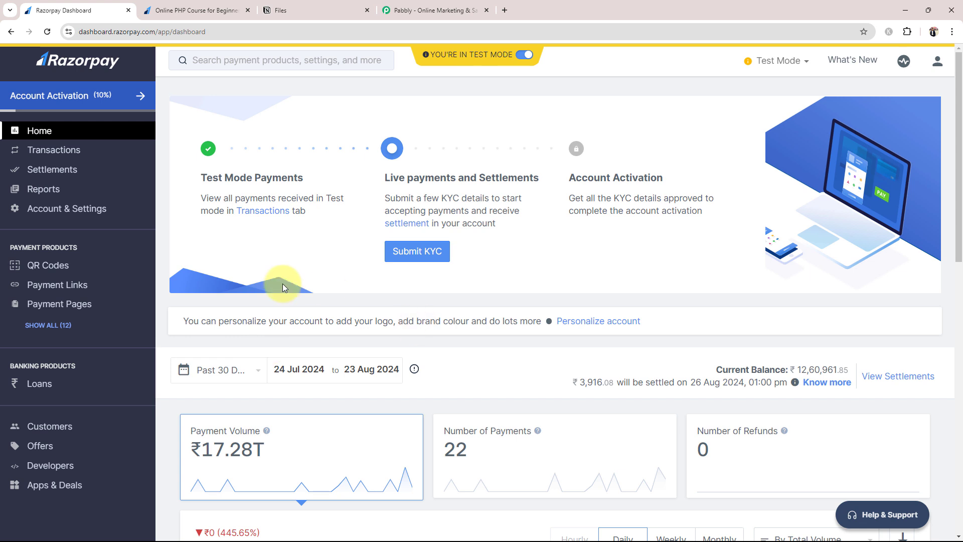
Check the empty Notion Files table (Name, Email, Phone Number, Product Name), then switch to the Pabbly website.
{"action": "left_click", "coordinate": [301, 10]}
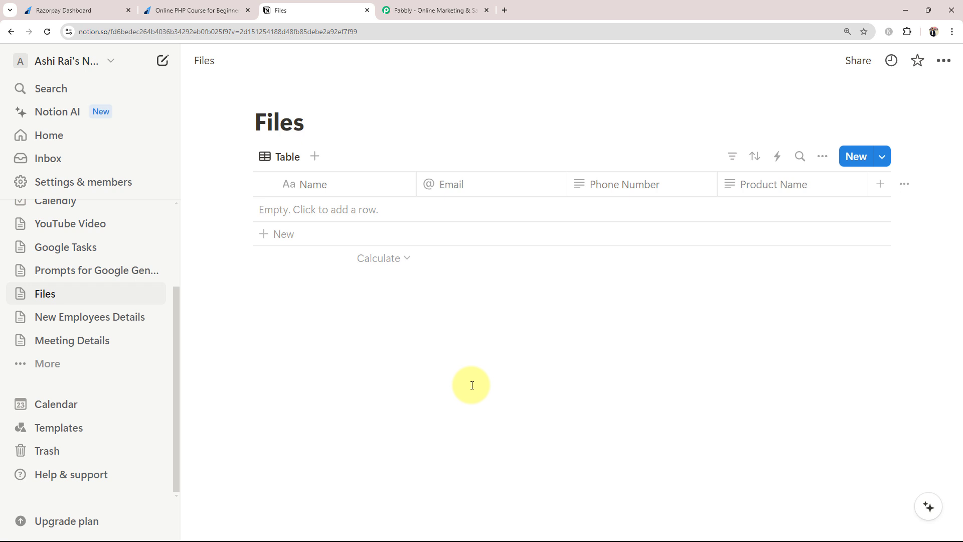
{"action": "left_click", "coordinate": [454, 10]}
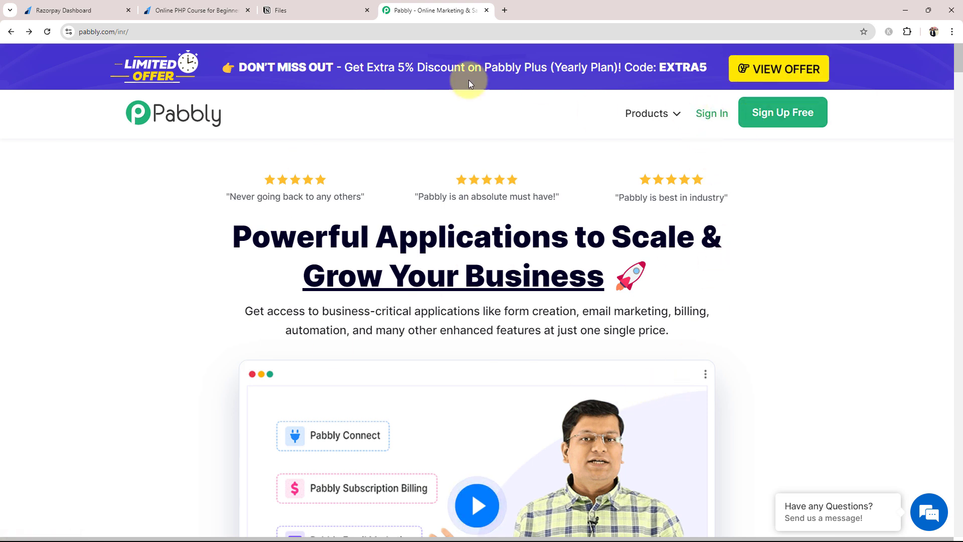
Sign in and launch Pabbly Connect from All Pabbly Apps, showing 3000 tasks and no workflows.
{"action": "left_click", "coordinate": [697, 117]}
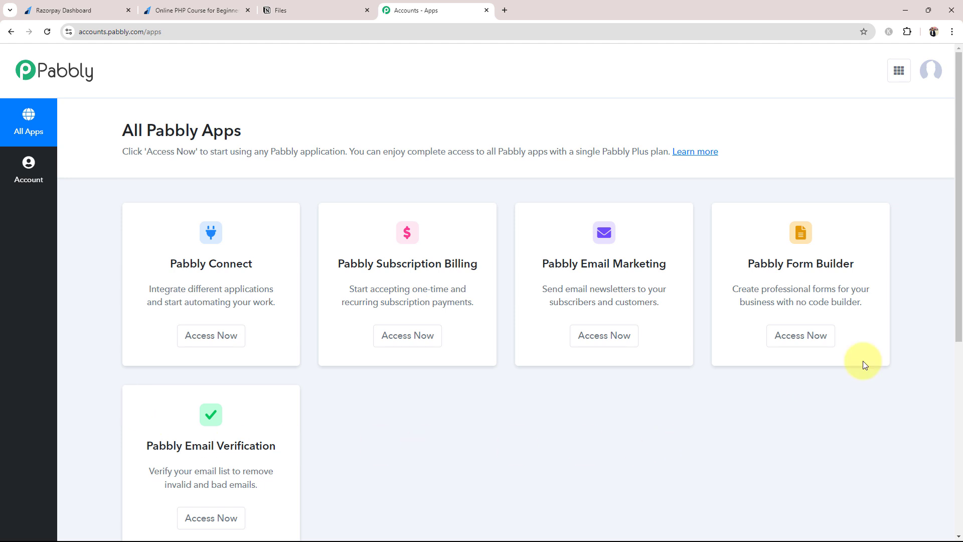
{"action": "scroll", "coordinate": [281, 366], "scroll_direction": "down", "scroll_amount": 1}
{"action": "scroll", "coordinate": [321, 331], "scroll_direction": "up", "scroll_amount": 1}
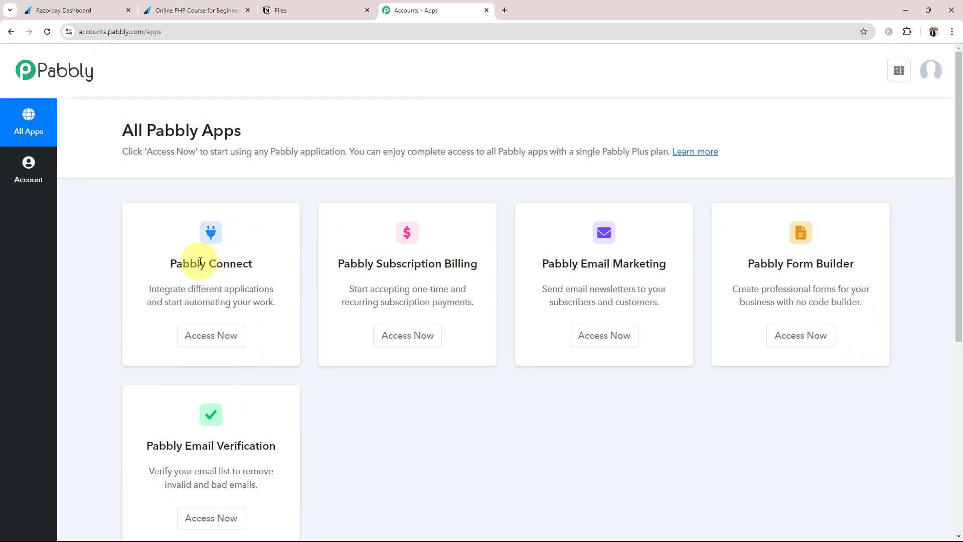
{"action": "left_click_drag", "start_coordinate": [171, 263], "coordinate": [252, 259]}
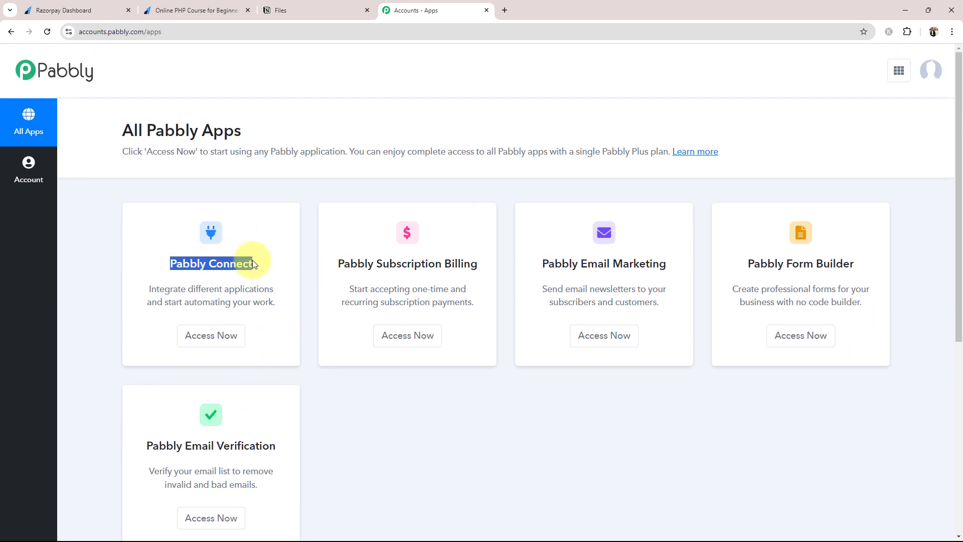
{"action": "left_click", "coordinate": [196, 345]}
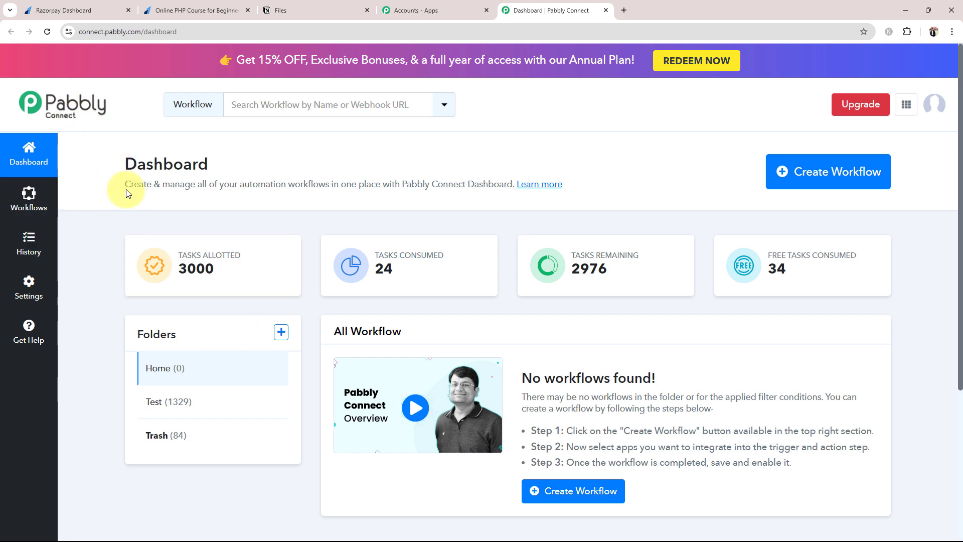
{"action": "mouse_move", "coordinate": [350, 244]}
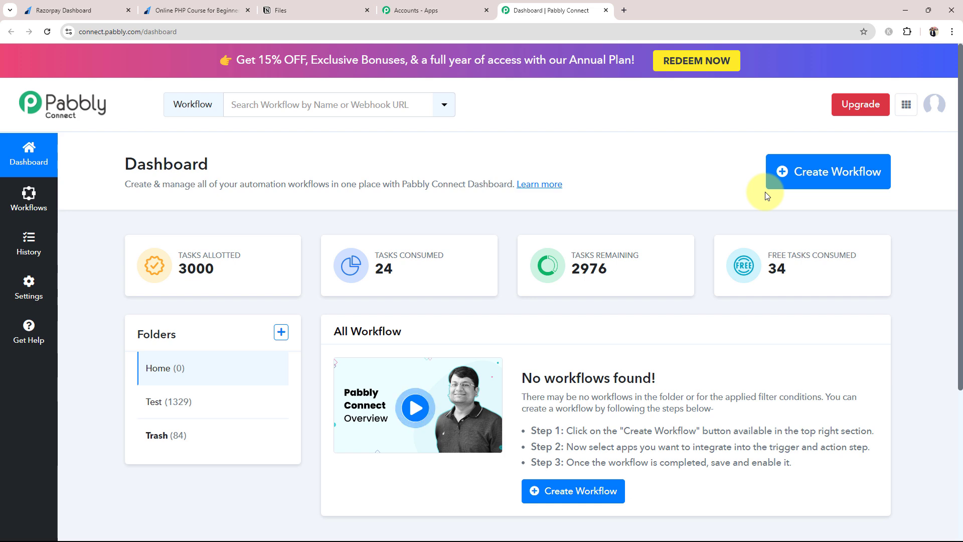
Create the workflow 'Add New Razorpay Payment Details in Notion for a Specific Product' in the Home folder.
{"action": "left_click", "coordinate": [855, 169]}
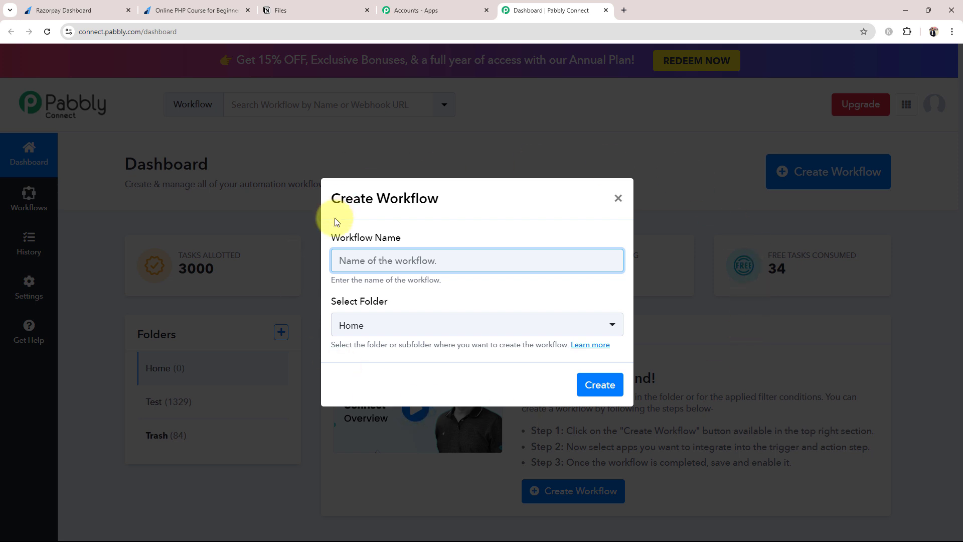
{"action": "type", "text": "Add New Razorpay Payment Details in Notion for a Specific Product"}
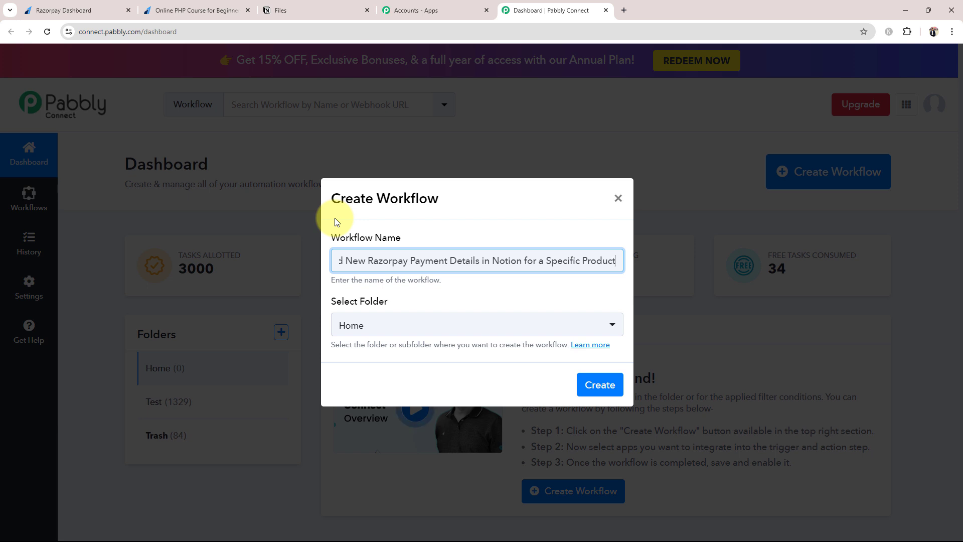
{"action": "left_click", "coordinate": [383, 335]}
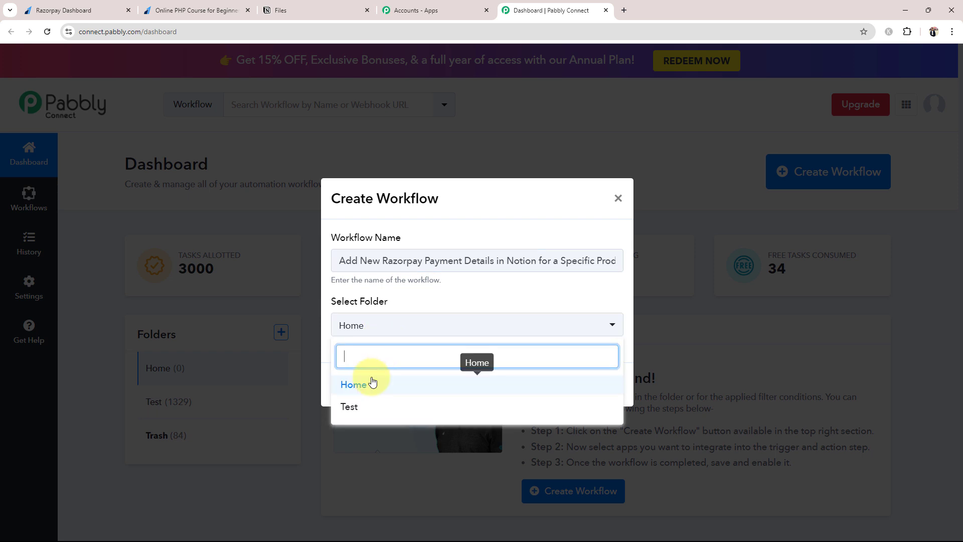
{"action": "left_click", "coordinate": [369, 380]}
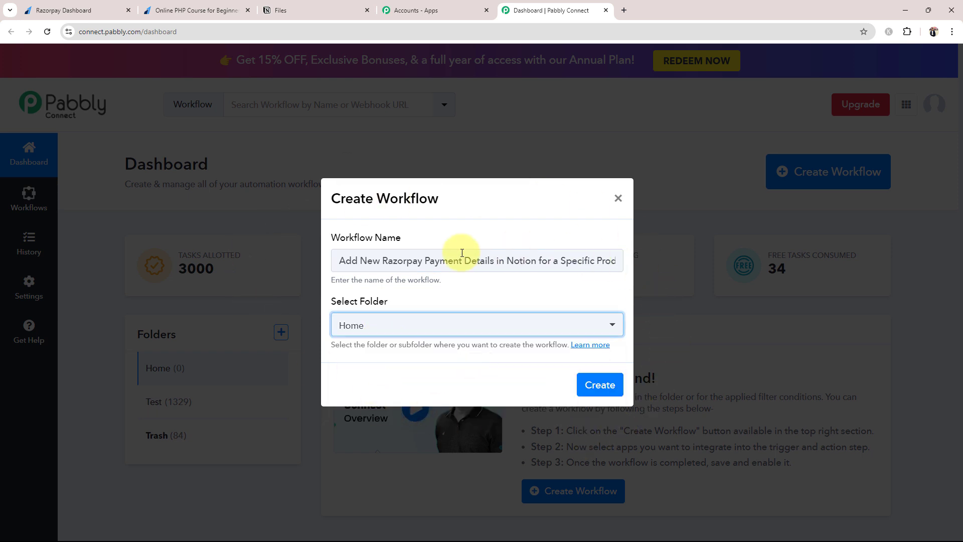
{"action": "left_click", "coordinate": [586, 385]}
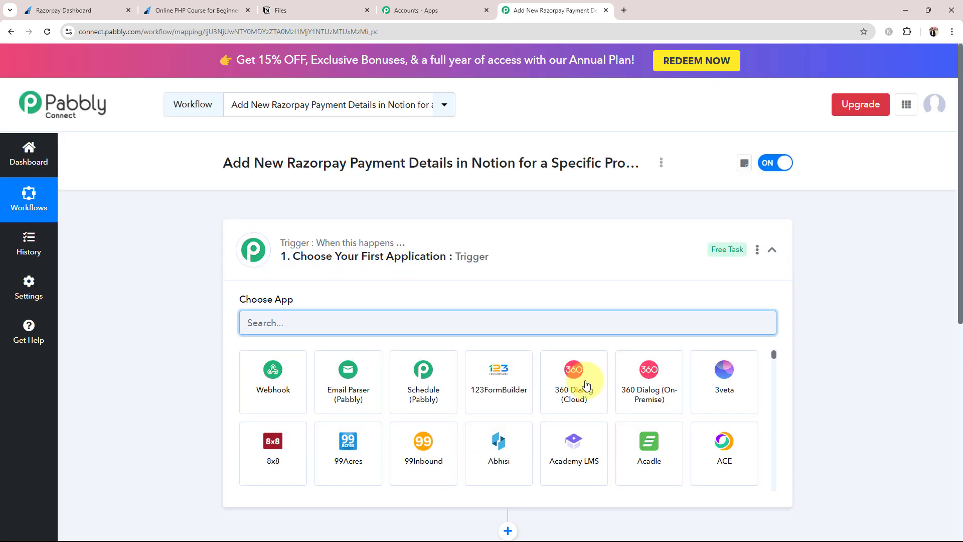
Collapse the trigger's app picker to reveal both empty steps, then switch to the Razorpay dashboard.
{"action": "left_click", "coordinate": [521, 253]}
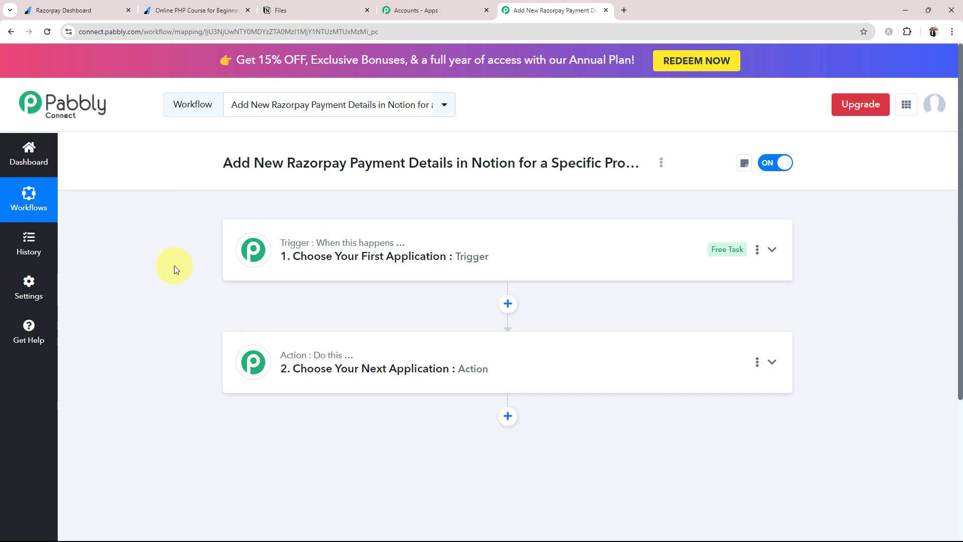
{"action": "left_click", "coordinate": [50, 10]}
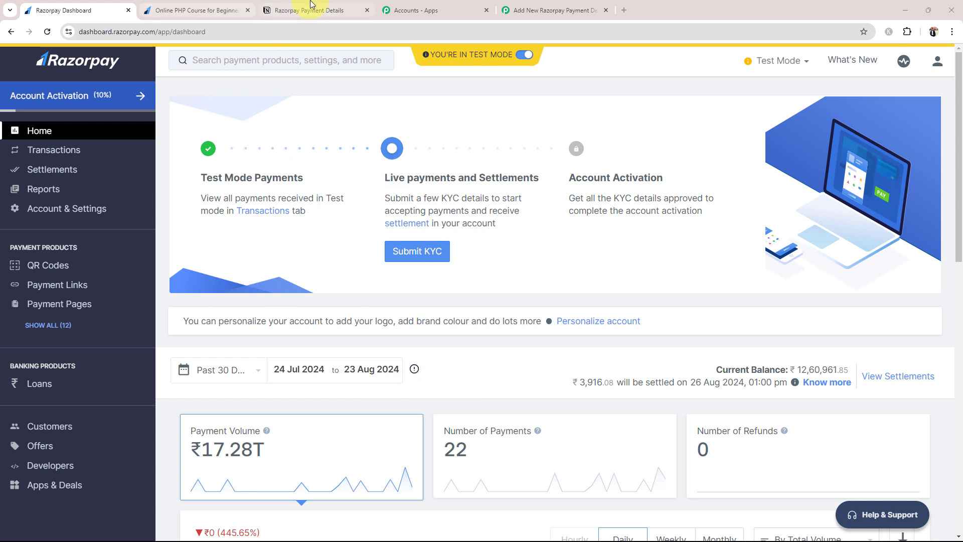
Look over the empty Notion Razorpay Payment Details table, then return to the Razorpay dashboard.
{"action": "left_click", "coordinate": [311, 6]}
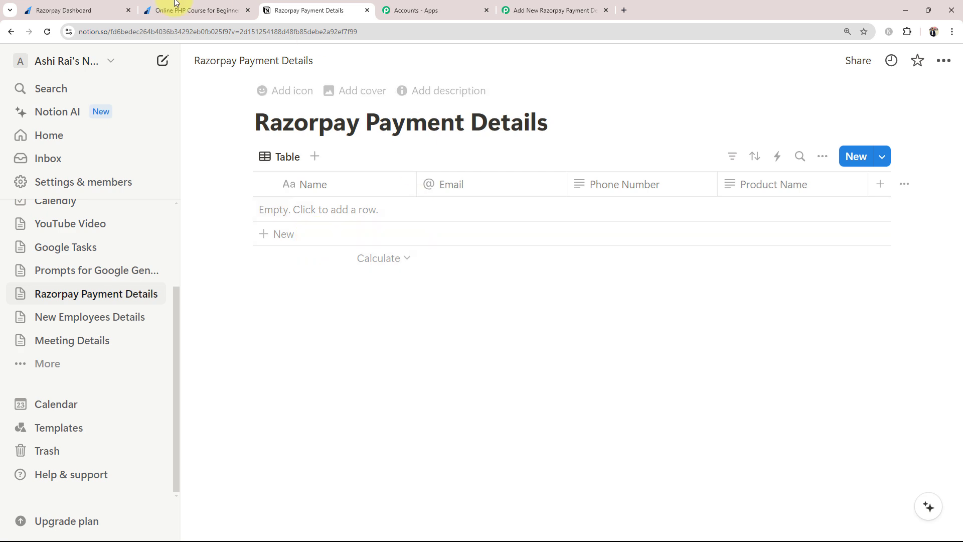
{"action": "left_click", "coordinate": [111, 4]}
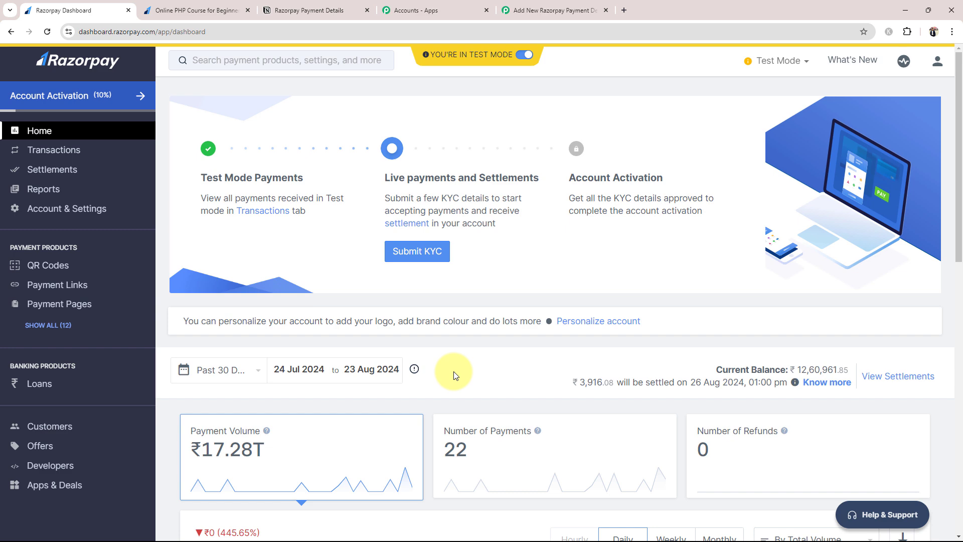
Set the workflow trigger to Razorpay with the Payment Captured event.
{"action": "left_click", "coordinate": [551, 10]}
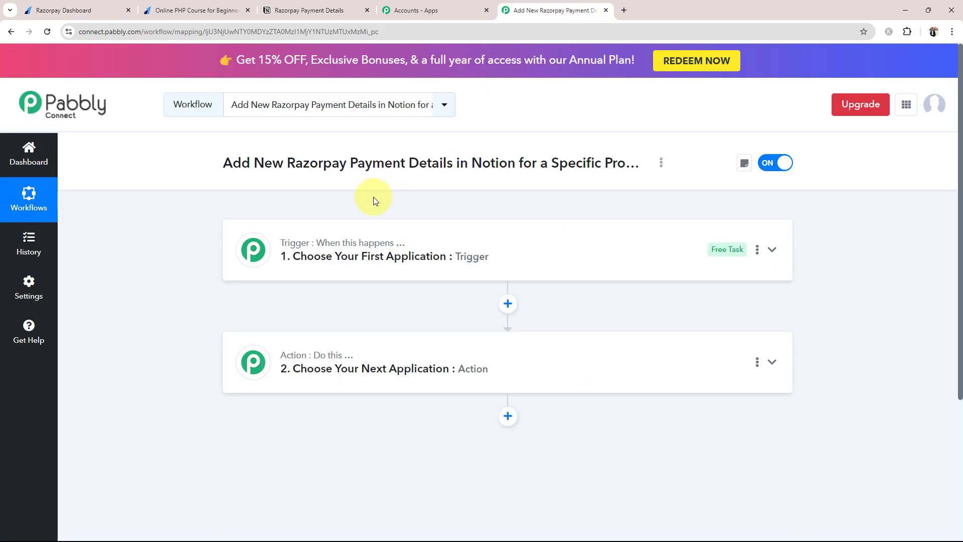
{"action": "left_click", "coordinate": [313, 254]}
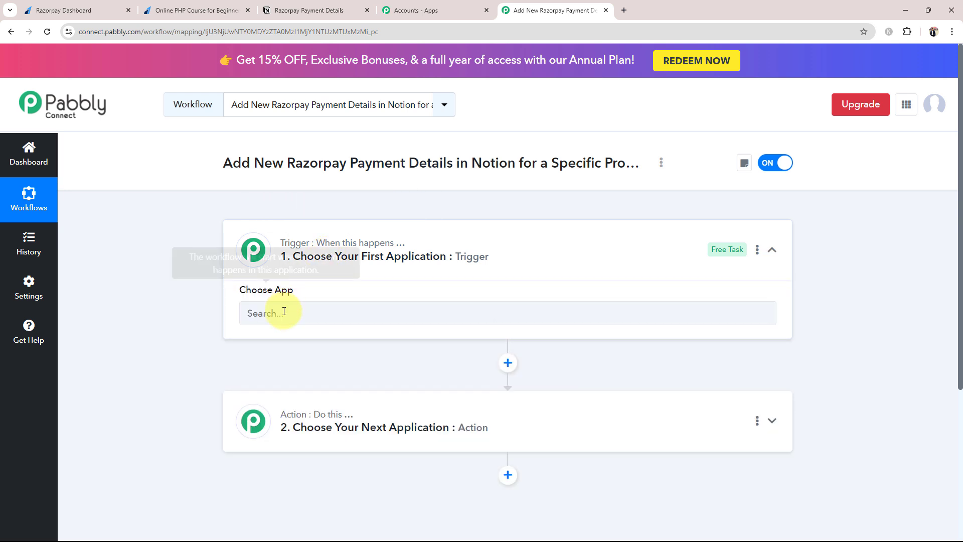
{"action": "type", "text": "R"}
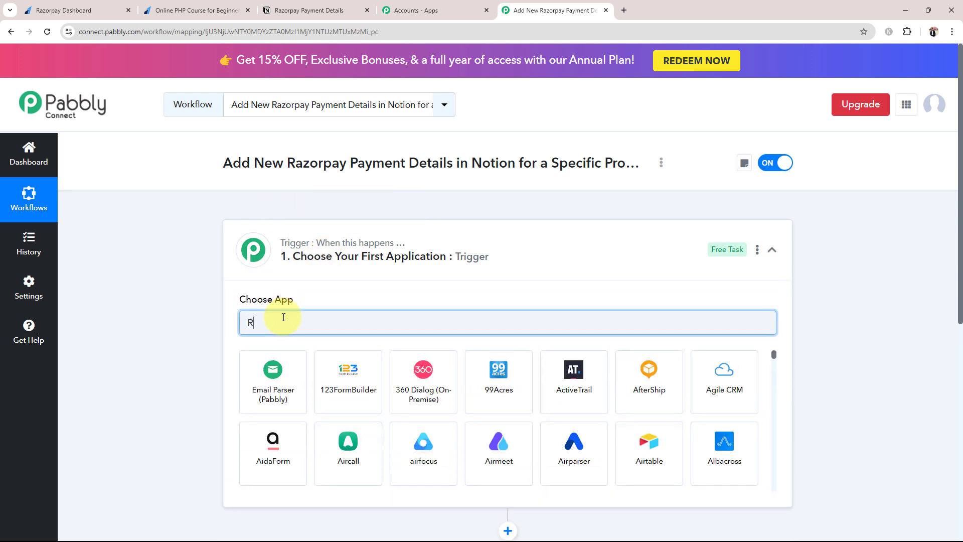
{"action": "type", "text": "azorpay"}
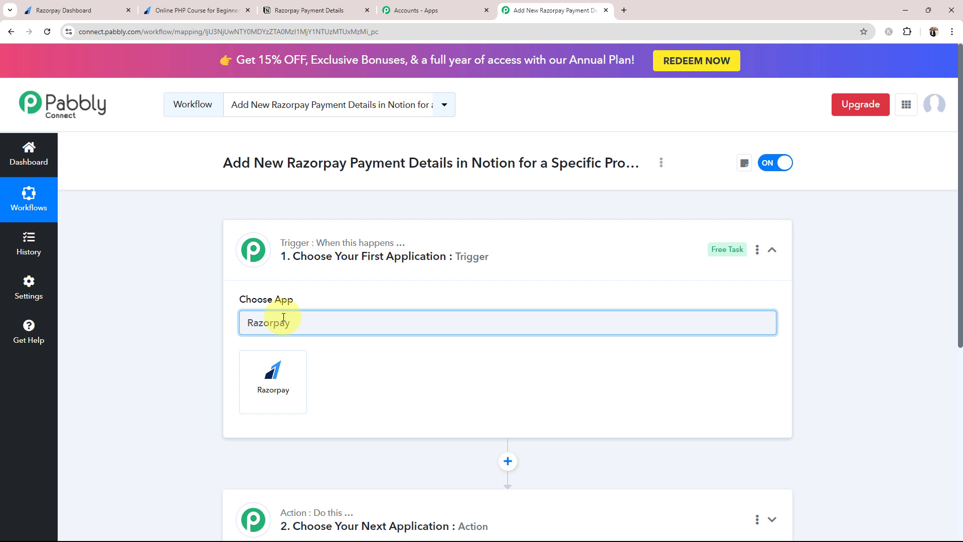
{"action": "left_click", "coordinate": [278, 382]}
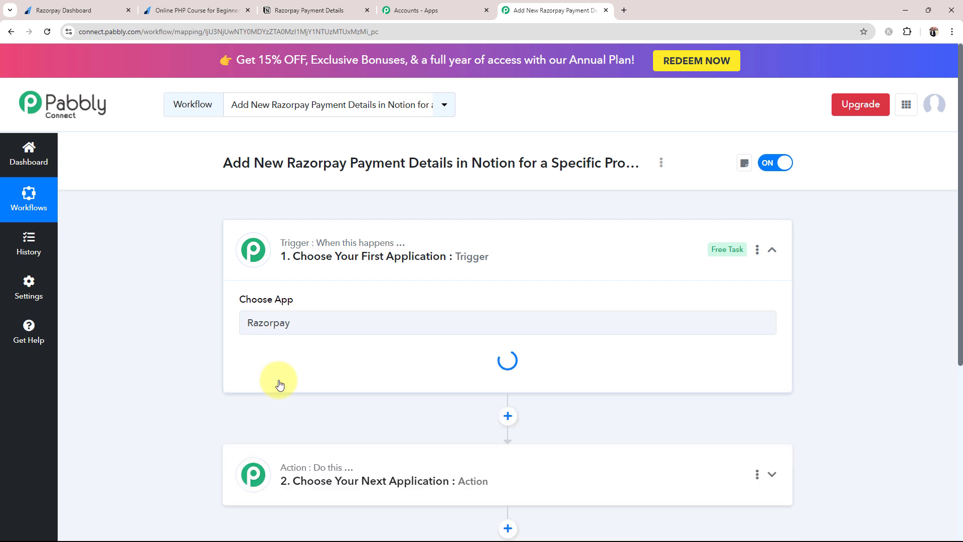
{"action": "left_click", "coordinate": [266, 376]}
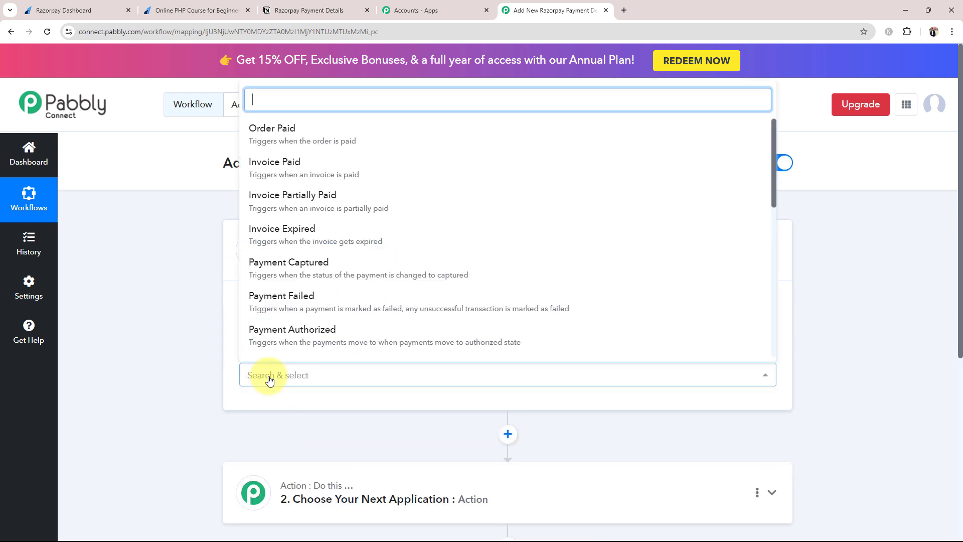
{"action": "left_click", "coordinate": [264, 264]}
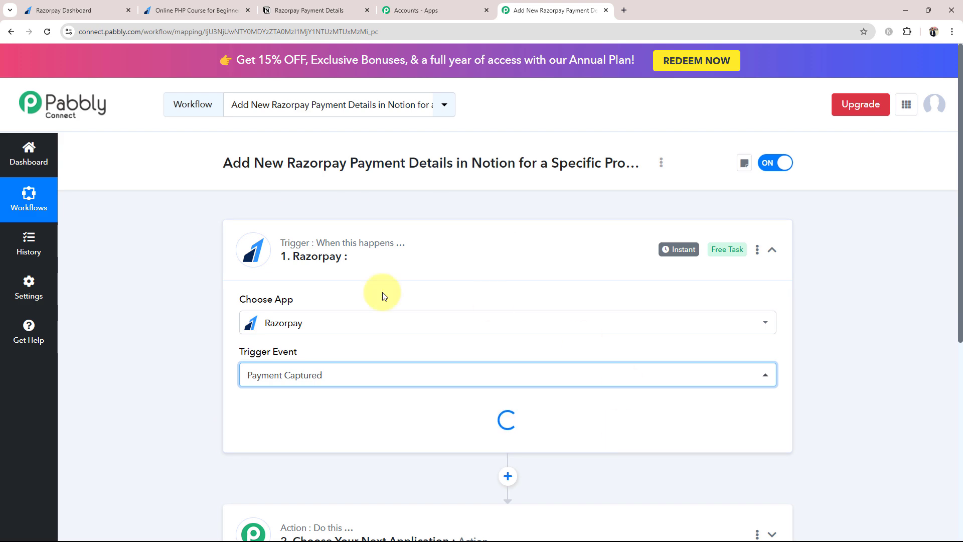
{"action": "left_click", "coordinate": [520, 258]}
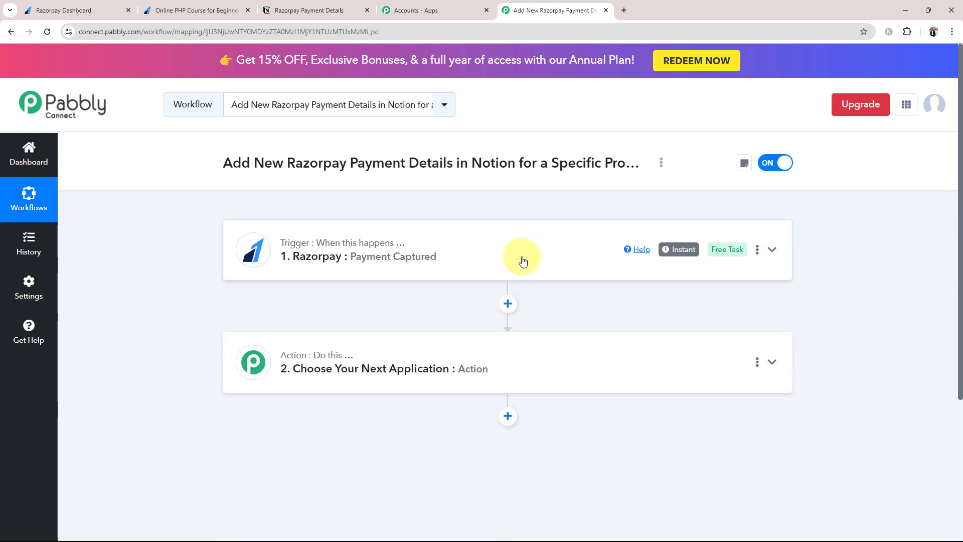
Set the action step to Notion's Create Database Item.
{"action": "left_click", "coordinate": [366, 370]}
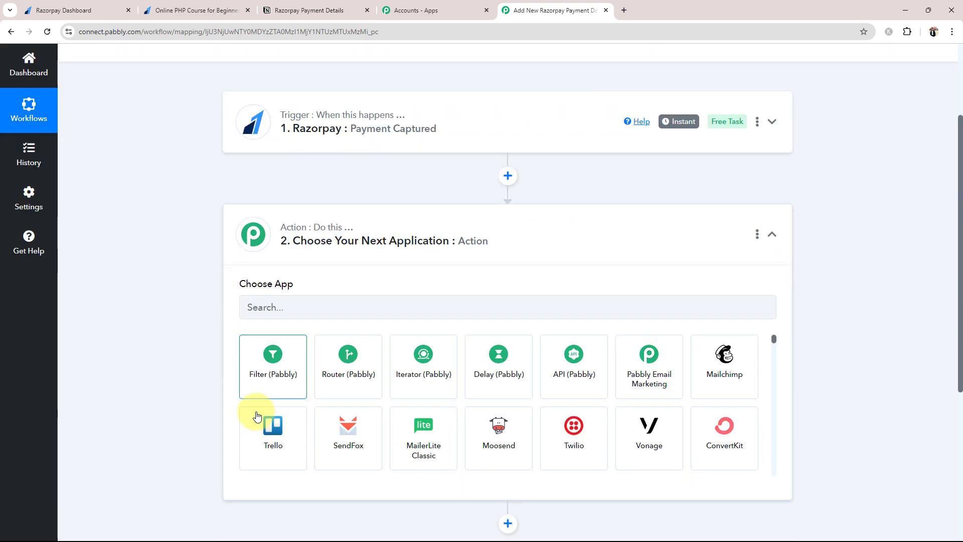
{"action": "left_click", "coordinate": [276, 268]}
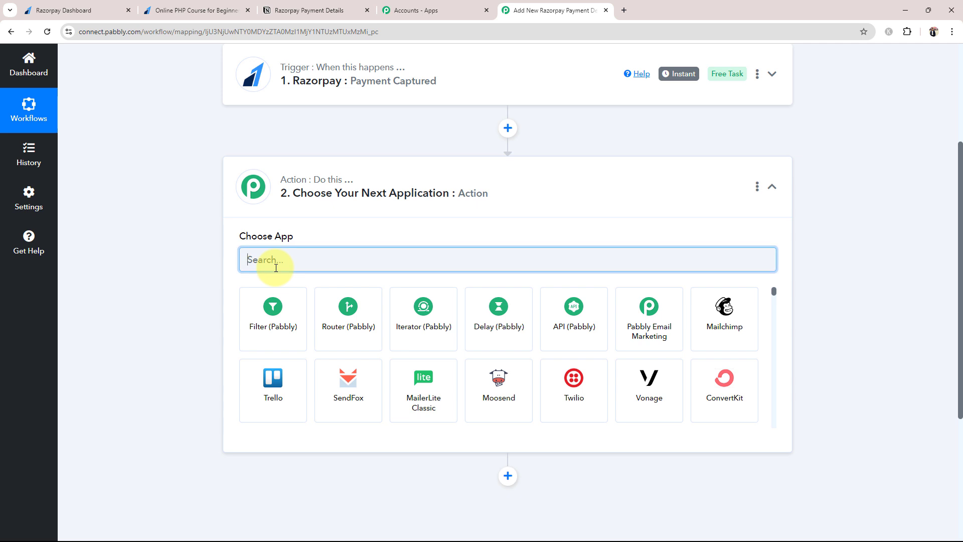
{"action": "type", "text": "Notion"}
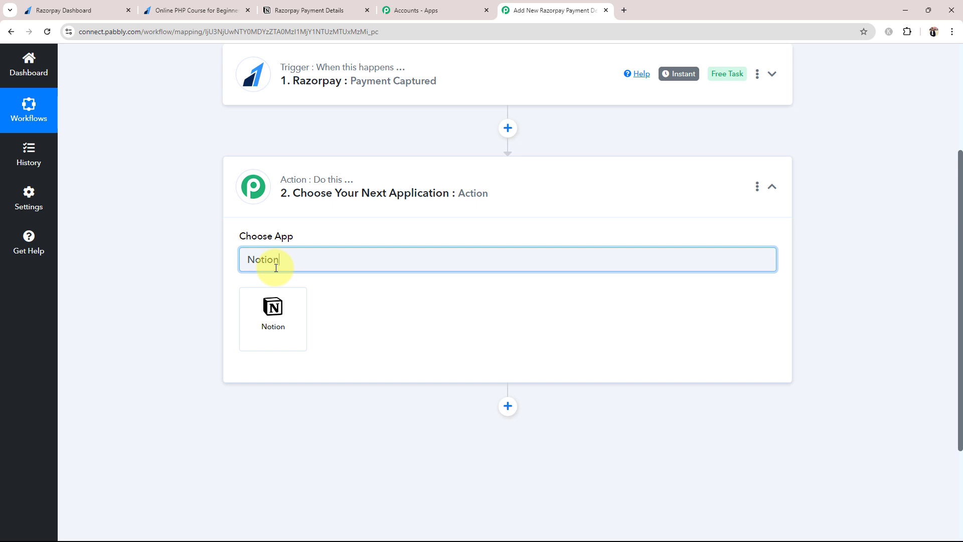
{"action": "left_click", "coordinate": [270, 335]}
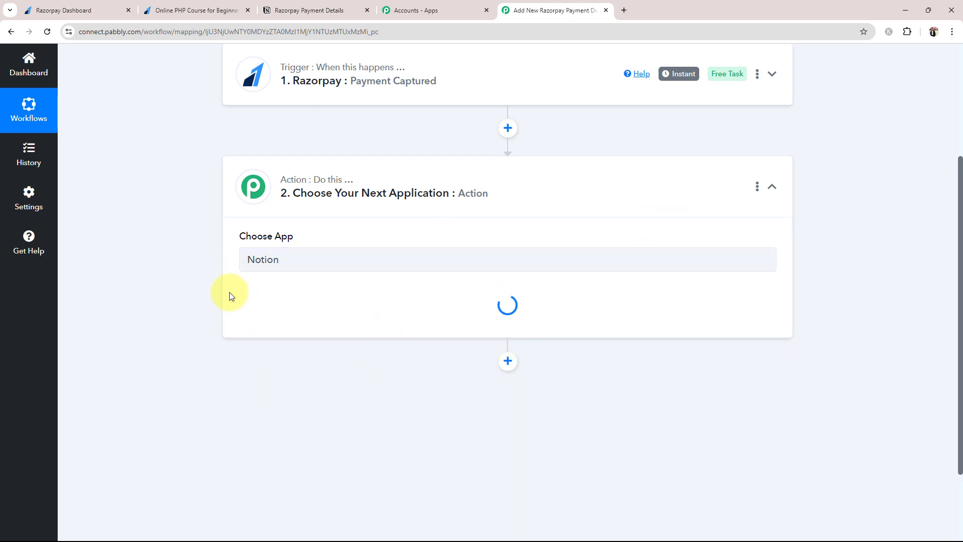
{"action": "left_click", "coordinate": [273, 311]}
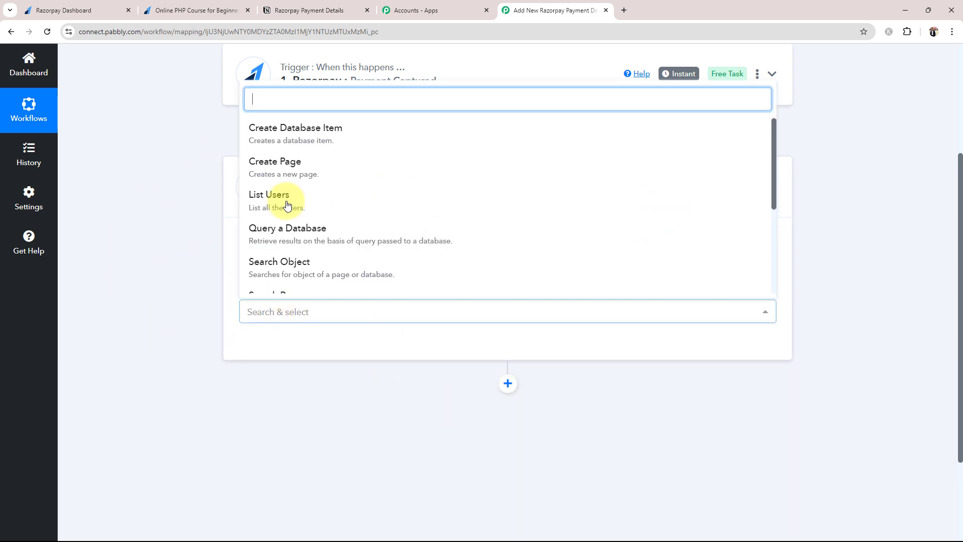
{"action": "left_click", "coordinate": [278, 142]}
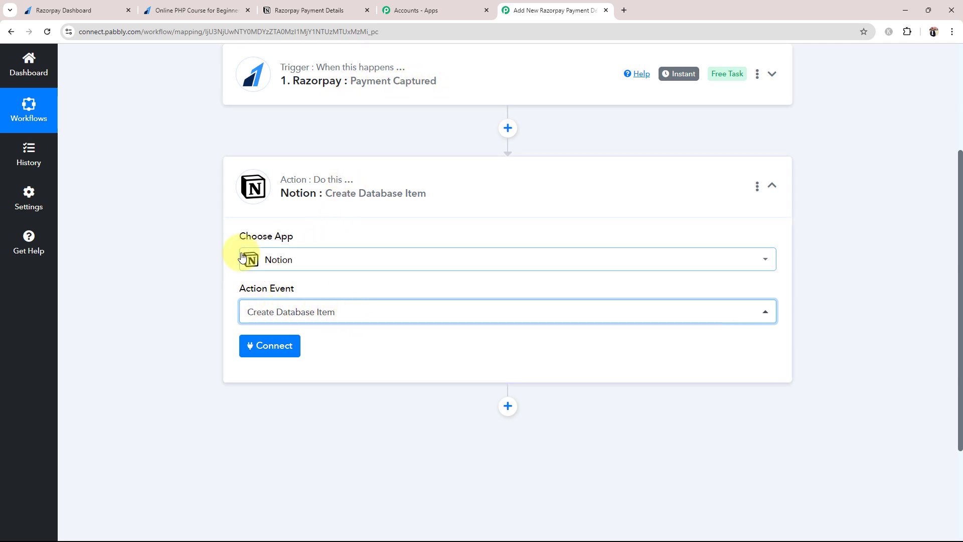
{"action": "left_click", "coordinate": [326, 195]}
{"action": "scroll", "coordinate": [176, 374], "scroll_direction": "up", "scroll_amount": 4}
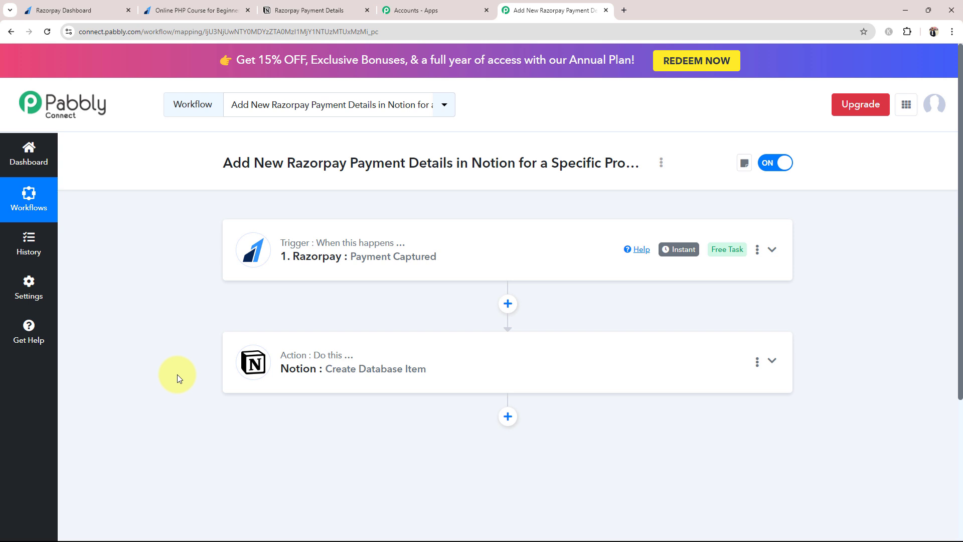
Copy the Razorpay trigger's webhook URL and set it capturing a webhook response.
{"action": "left_click", "coordinate": [302, 265]}
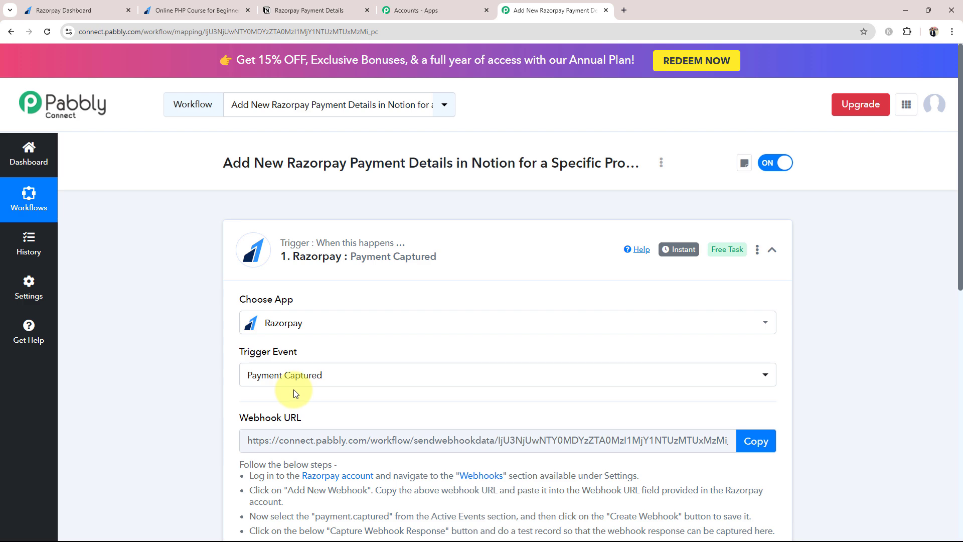
{"action": "scroll", "coordinate": [295, 396], "scroll_direction": "down", "scroll_amount": 2}
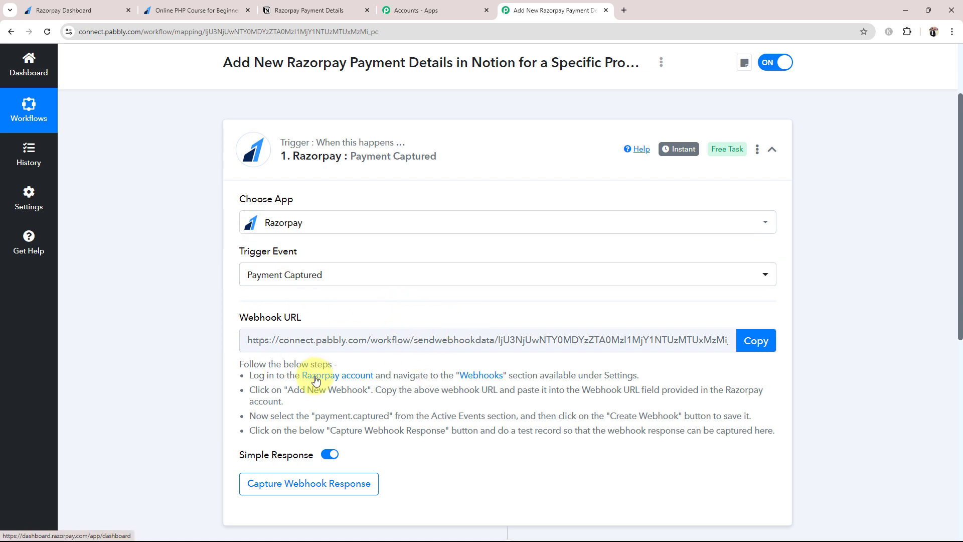
{"action": "left_click", "coordinate": [61, 10]}
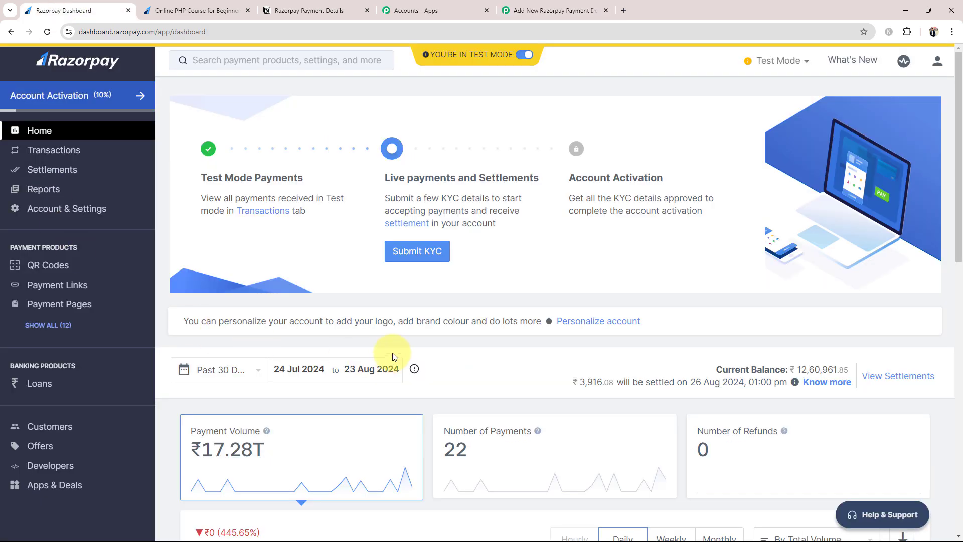
{"action": "left_click", "coordinate": [550, 10]}
{"action": "left_click", "coordinate": [299, 483]}
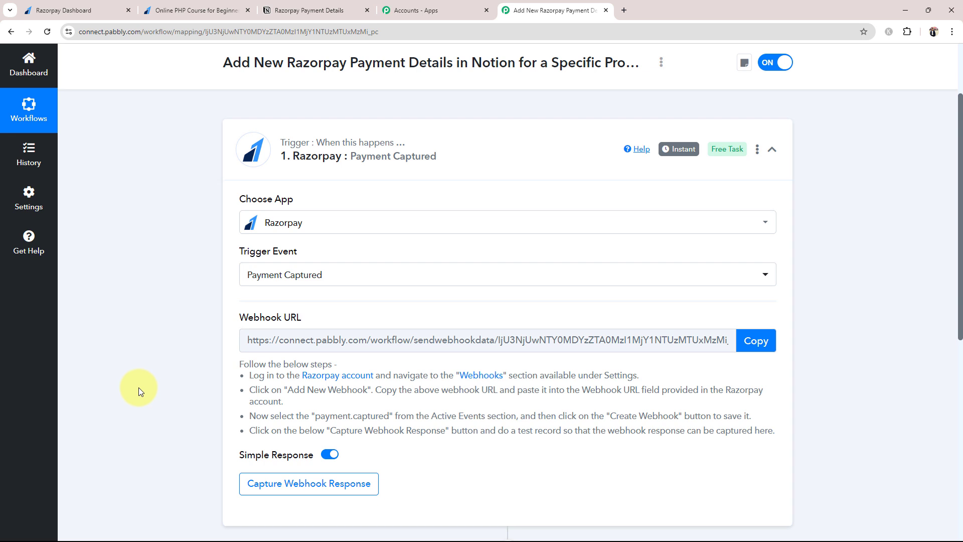
{"action": "left_click", "coordinate": [756, 341]}
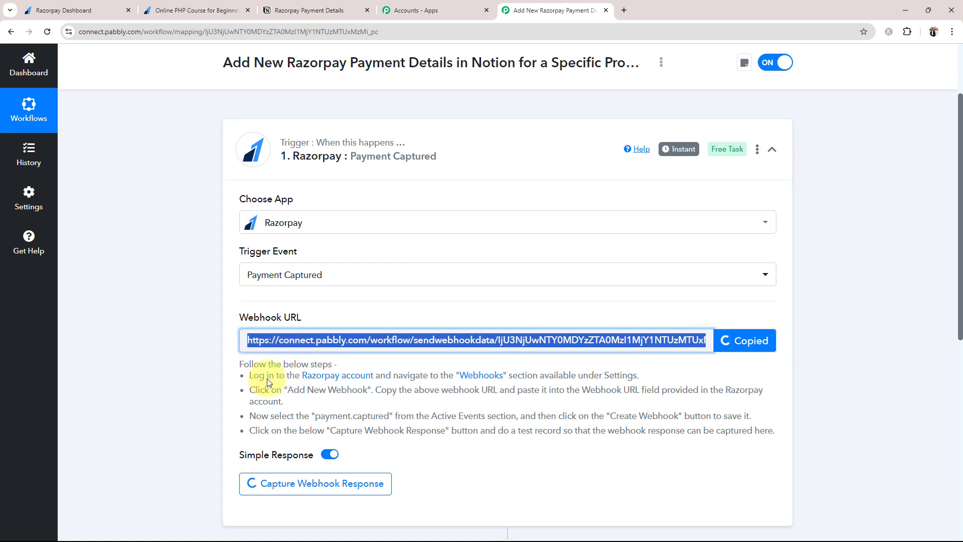
{"action": "left_click_drag", "start_coordinate": [251, 374], "coordinate": [667, 486]}
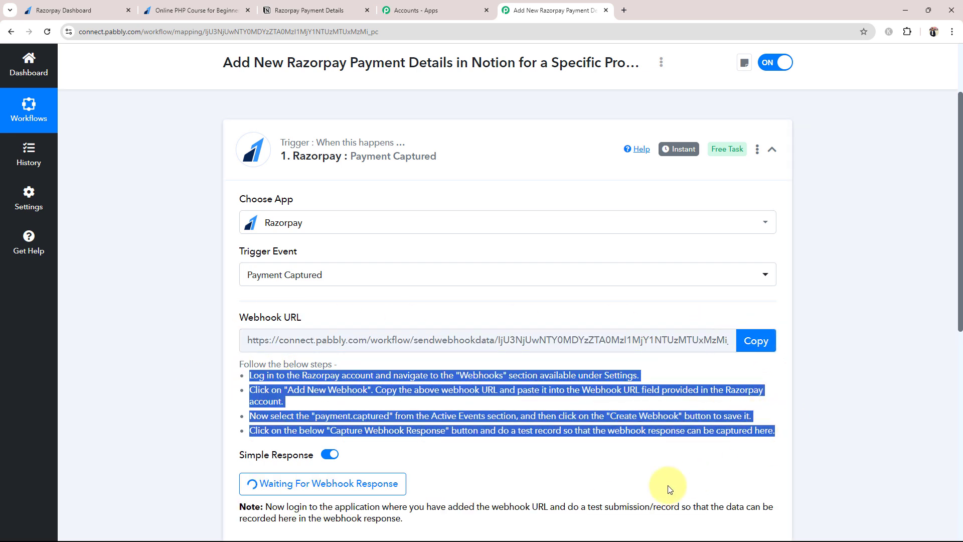
{"action": "left_click", "coordinate": [670, 488]}
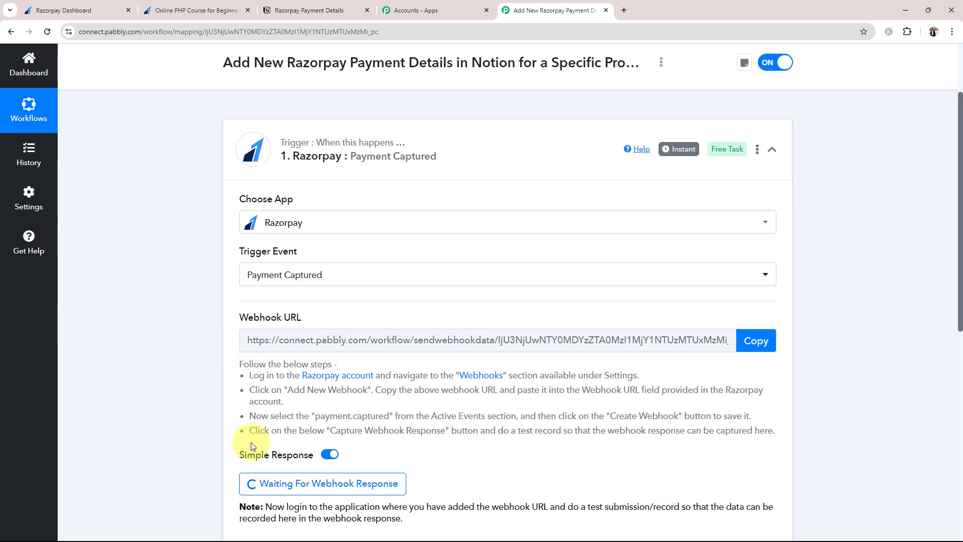
{"action": "scroll", "coordinate": [240, 430], "scroll_direction": "down", "scroll_amount": 2}
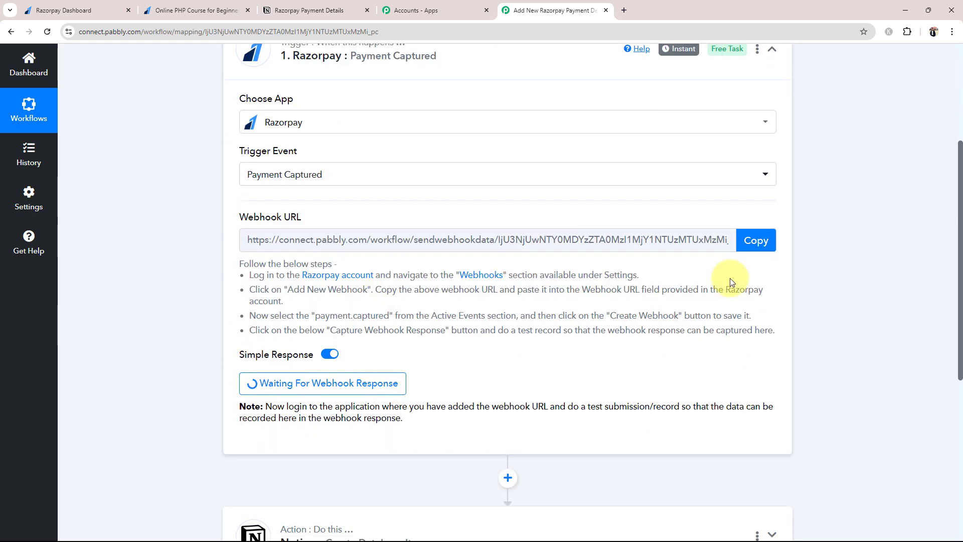
{"action": "left_click", "coordinate": [36, 5]}
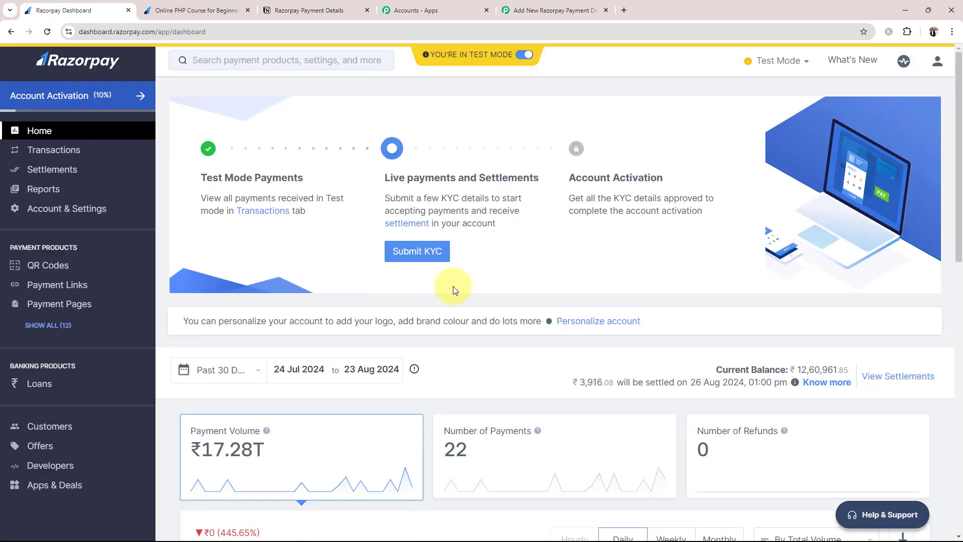
Open Razorpay's Webhook Setup form via Account & Settings, Webhooks, then Add New Webhook.
{"action": "left_click", "coordinate": [41, 210]}
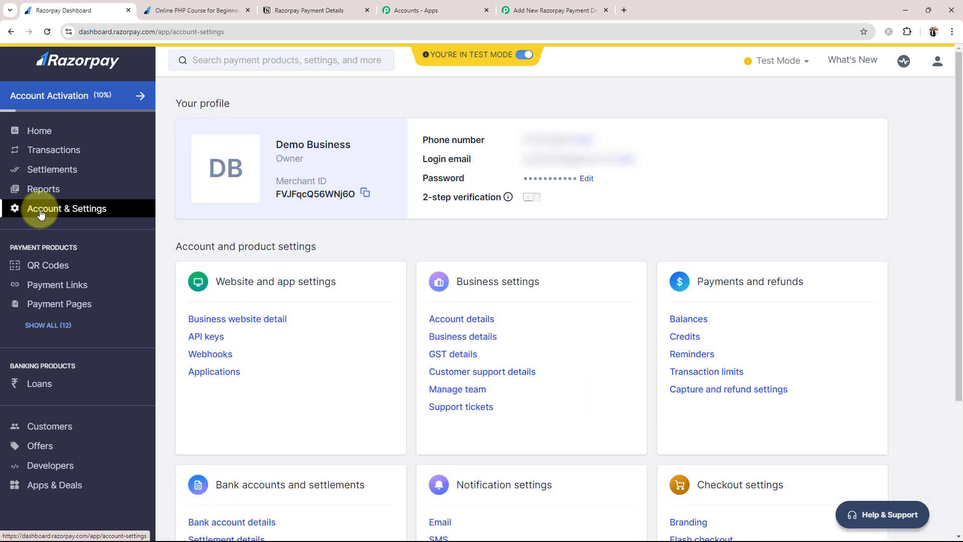
{"action": "left_click", "coordinate": [211, 354]}
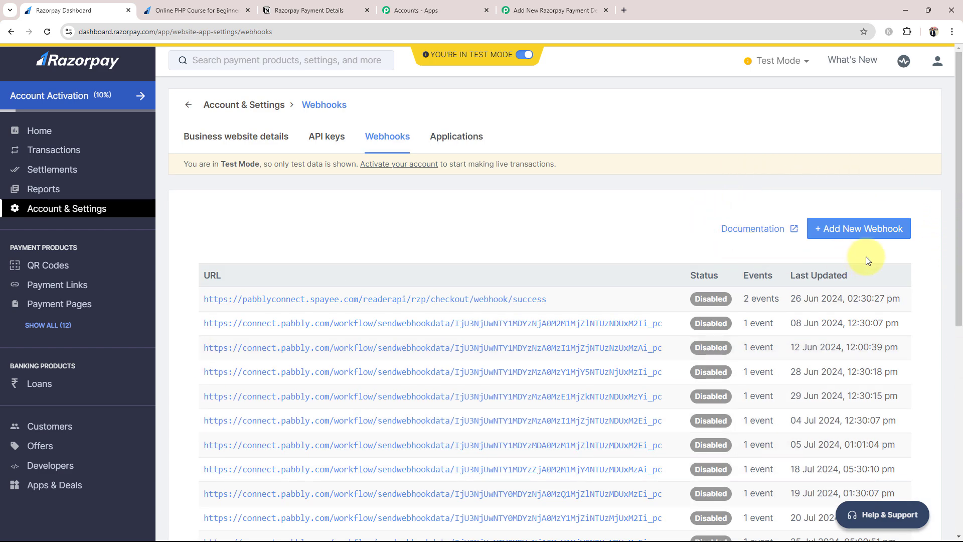
{"action": "left_click", "coordinate": [859, 233]}
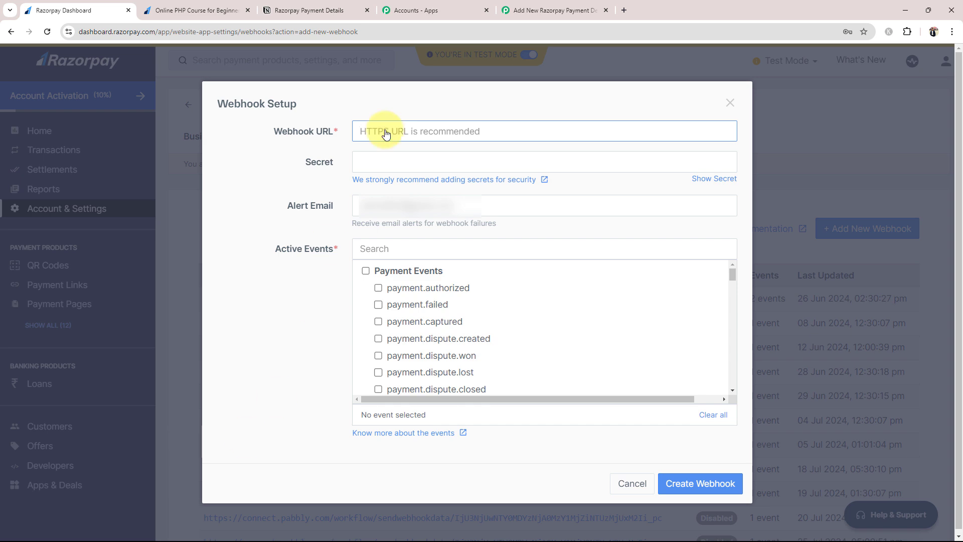
Paste the Pabbly webhook URL into Razorpay's Webhook URL, tick payment.captured, and create the webhook.
{"action": "left_click", "coordinate": [511, 10]}
{"action": "left_click", "coordinate": [738, 238]}
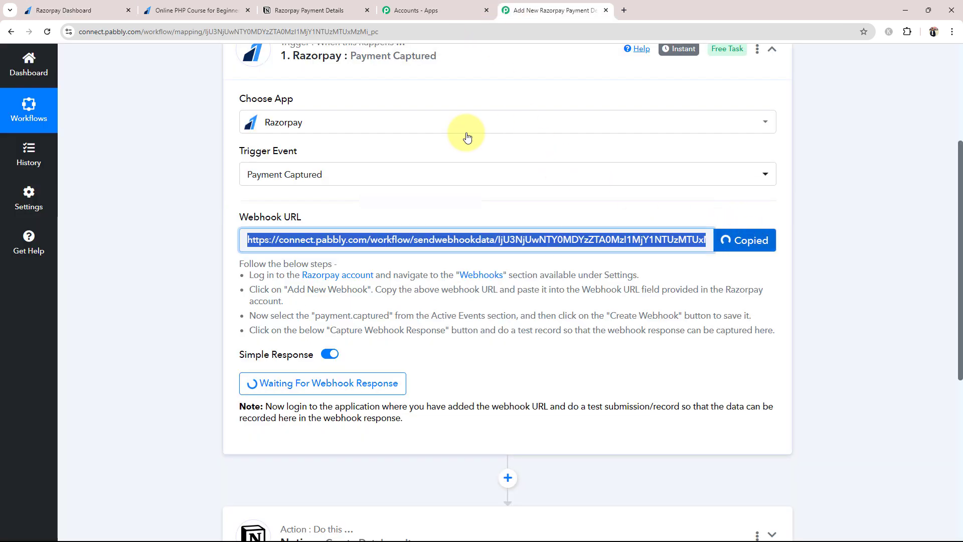
{"action": "left_click", "coordinate": [55, 10]}
{"action": "key", "text": "ctrl+v"}
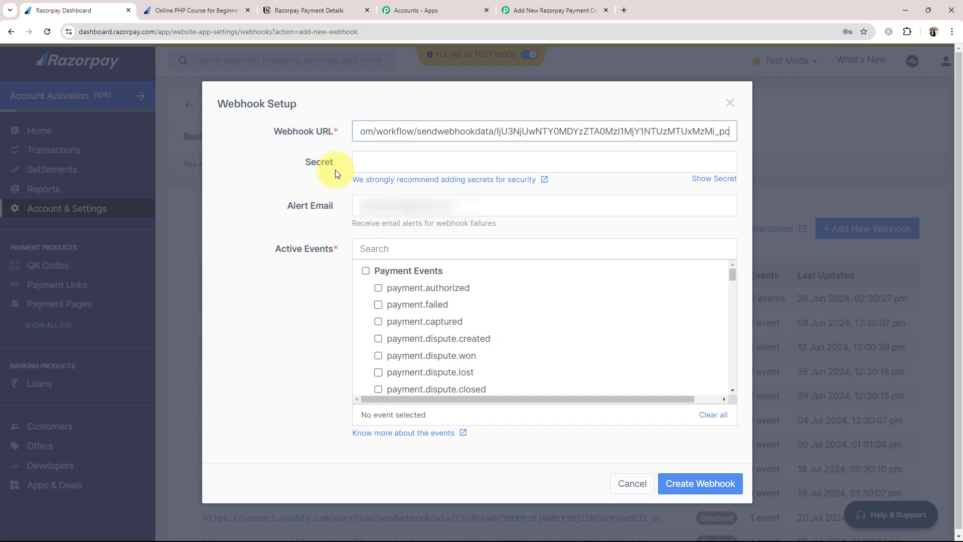
{"action": "left_click", "coordinate": [258, 179]}
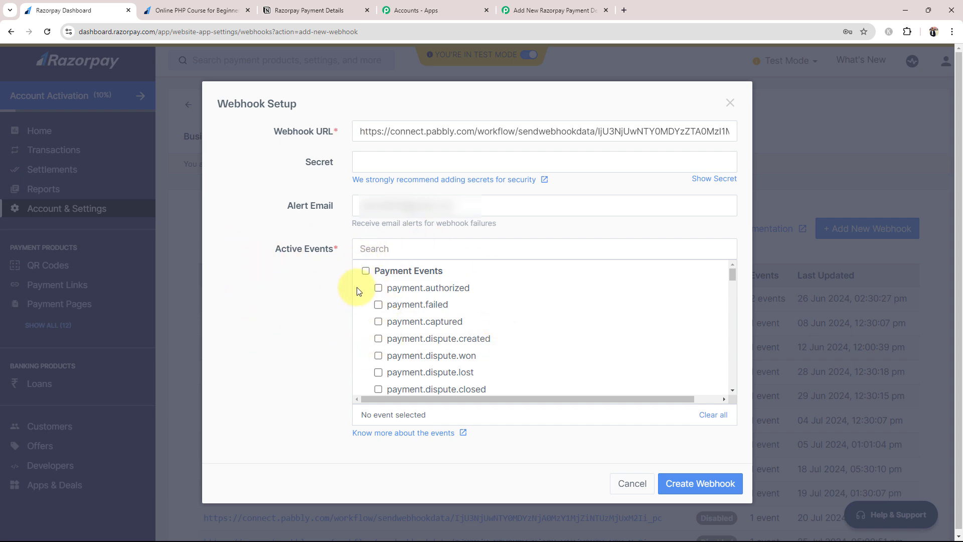
{"action": "left_click", "coordinate": [380, 321]}
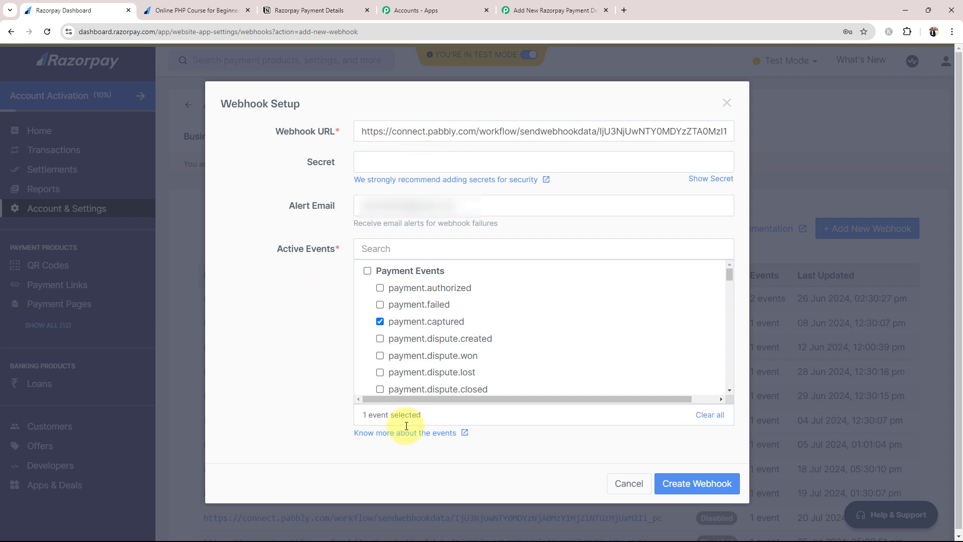
{"action": "left_click", "coordinate": [684, 486]}
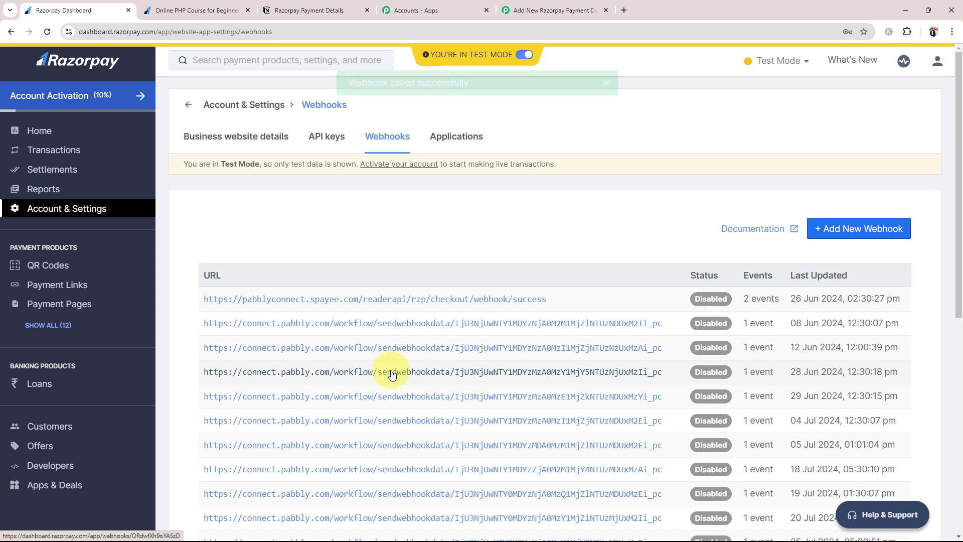
{"action": "left_click", "coordinate": [579, 8]}
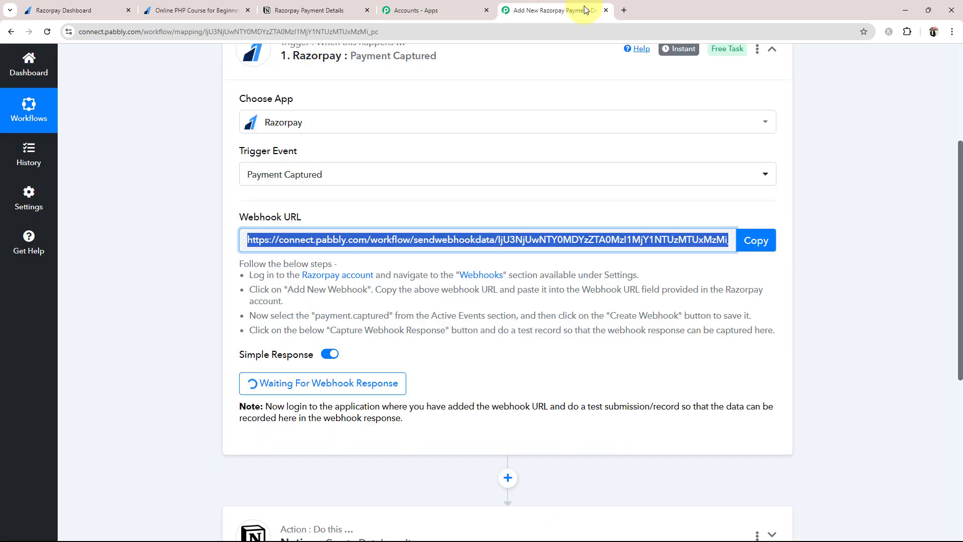
{"action": "left_click", "coordinate": [202, 367]}
{"action": "scroll", "coordinate": [200, 364], "scroll_direction": "down", "scroll_amount": 2}
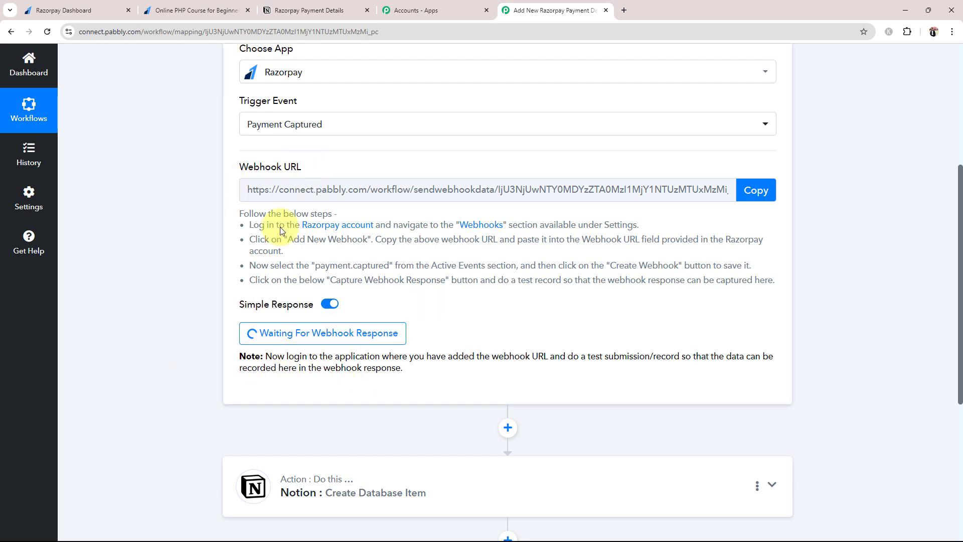
{"action": "left_click_drag", "start_coordinate": [587, 357], "coordinate": [679, 357]}
{"action": "left_click", "coordinate": [595, 324]}
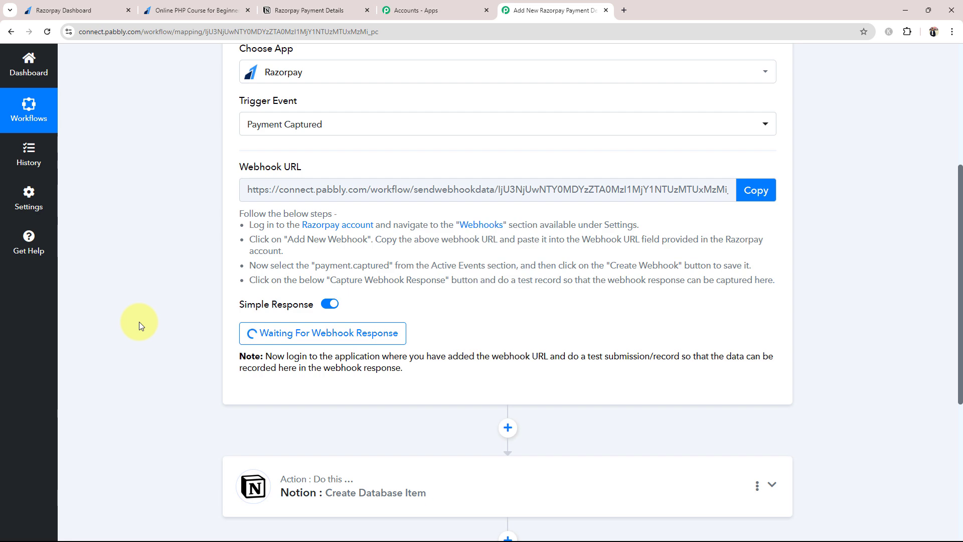
{"action": "left_click", "coordinate": [60, 6]}
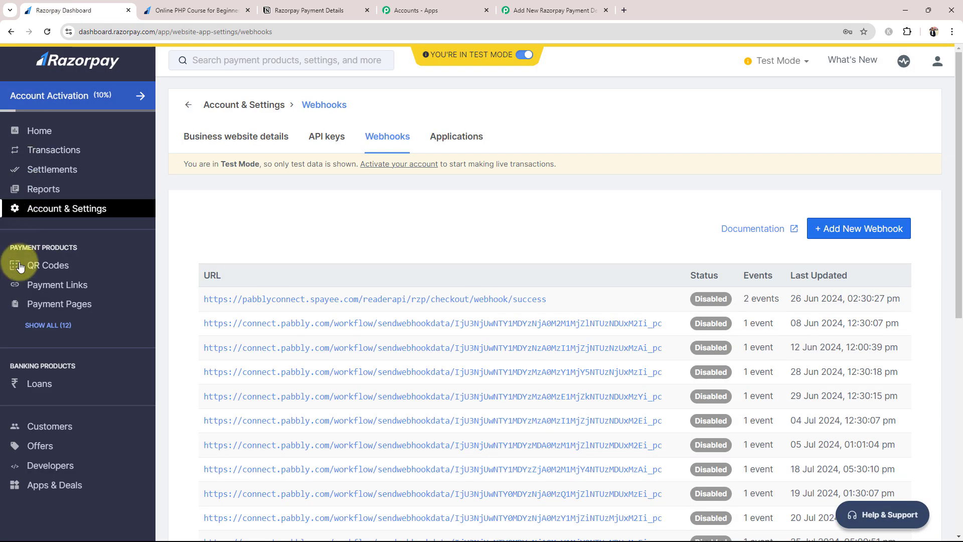
Browse Razorpay Payment Pages and open the Online PHP Course for Beginners payment page.
{"action": "left_click", "coordinate": [39, 304]}
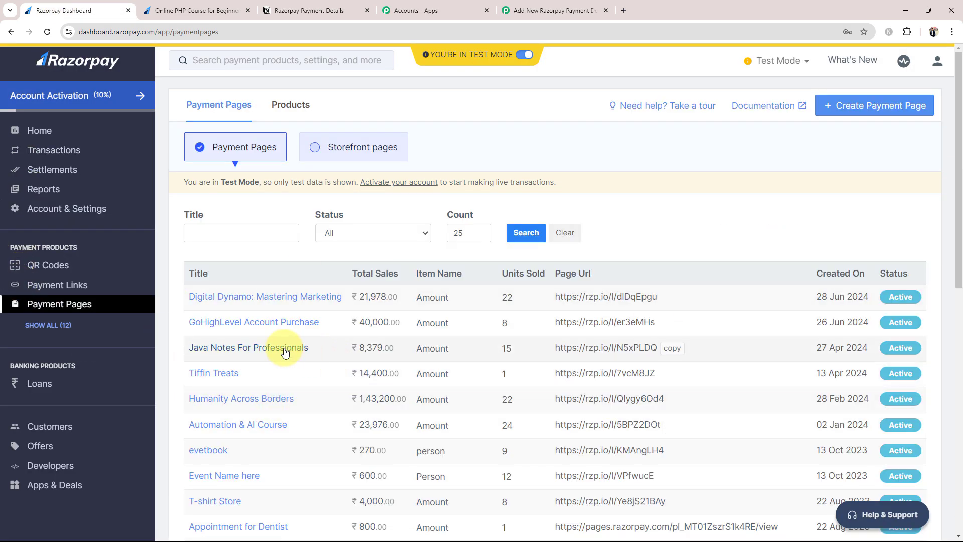
{"action": "scroll", "coordinate": [286, 351], "scroll_direction": "down", "scroll_amount": 10}
{"action": "scroll", "coordinate": [307, 396], "scroll_direction": "down", "scroll_amount": 2}
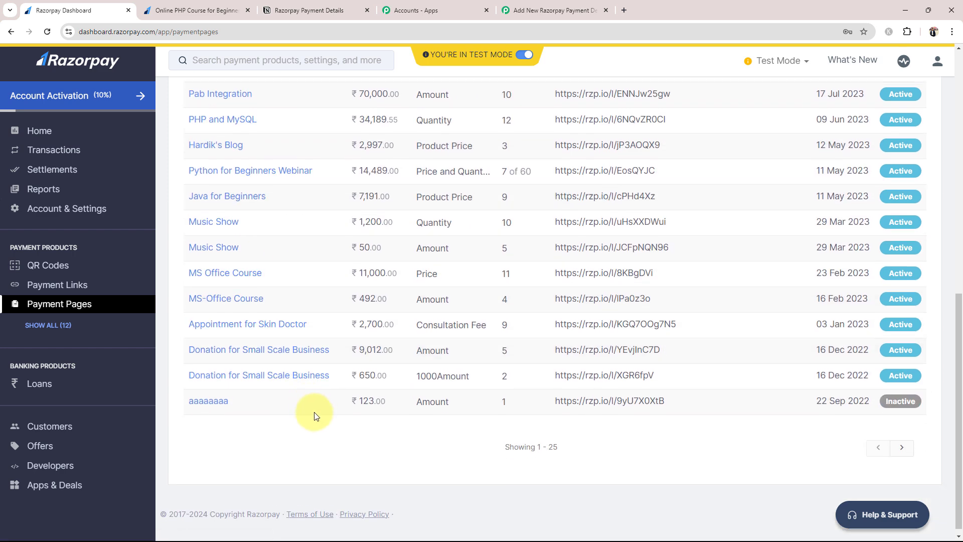
{"action": "scroll", "coordinate": [312, 408], "scroll_direction": "up", "scroll_amount": 10}
{"action": "scroll", "coordinate": [315, 416], "scroll_direction": "up", "scroll_amount": 1}
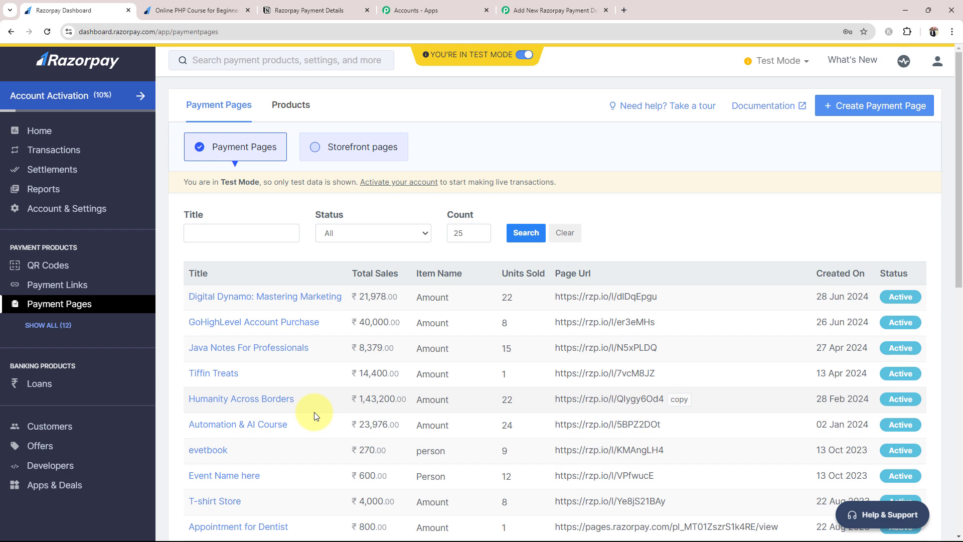
{"action": "left_click", "coordinate": [178, 10]}
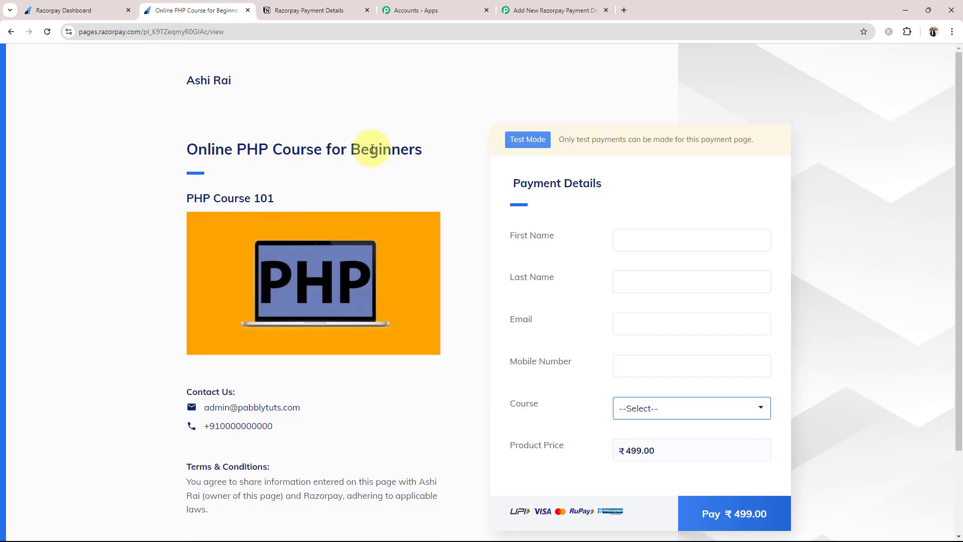
{"action": "left_click_drag", "start_coordinate": [424, 153], "coordinate": [120, 157]}
{"action": "left_click", "coordinate": [105, 209]}
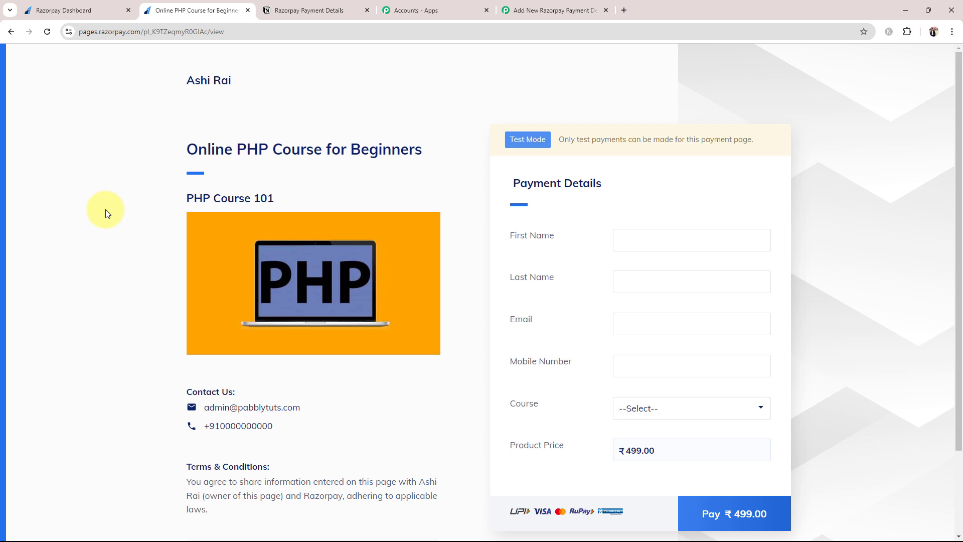
Confirm the Notion table is empty and the Pabbly trigger waiting, then return to the ₹499.00 PHP course page.
{"action": "left_click", "coordinate": [303, 10]}
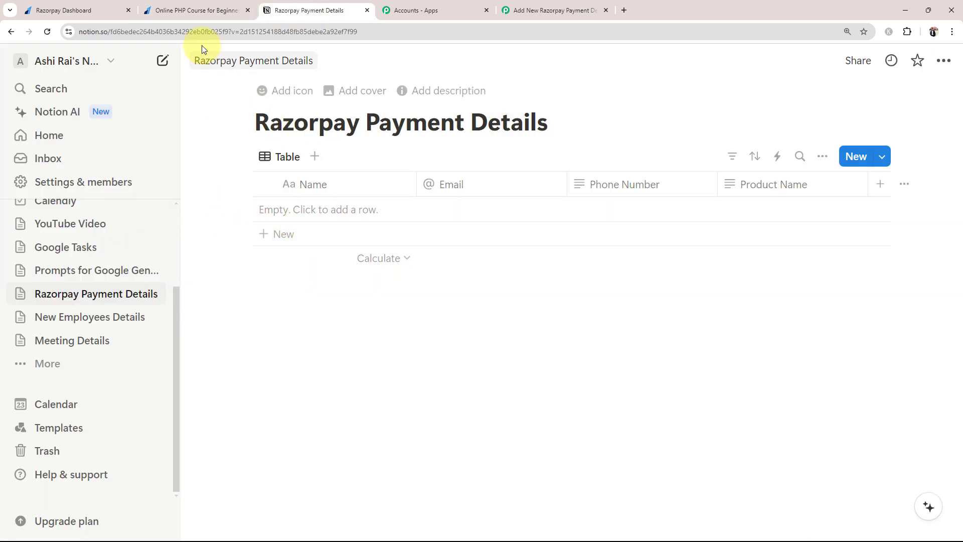
{"action": "left_click", "coordinate": [98, 10]}
{"action": "scroll", "coordinate": [321, 308], "scroll_direction": "down", "scroll_amount": 7}
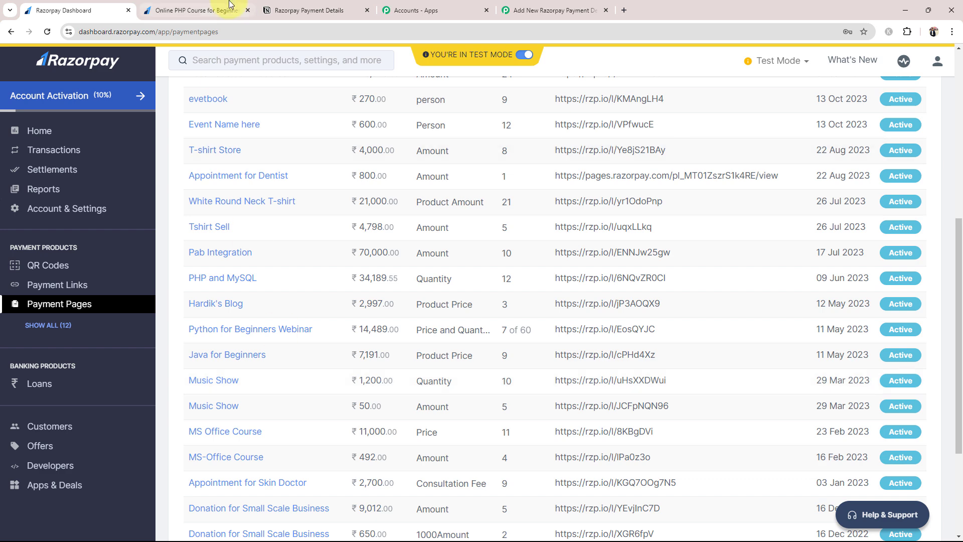
{"action": "left_click", "coordinate": [197, 10]}
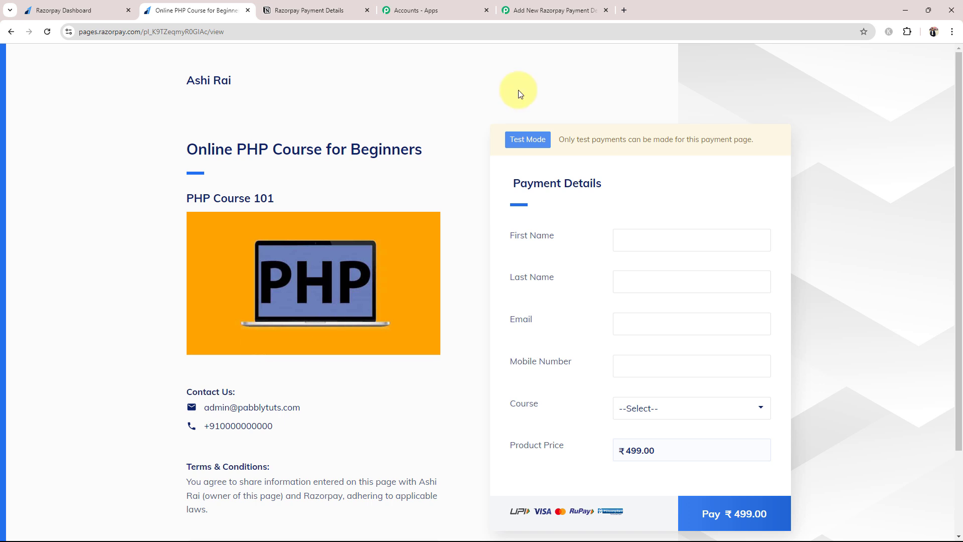
{"action": "left_click", "coordinate": [554, 11]}
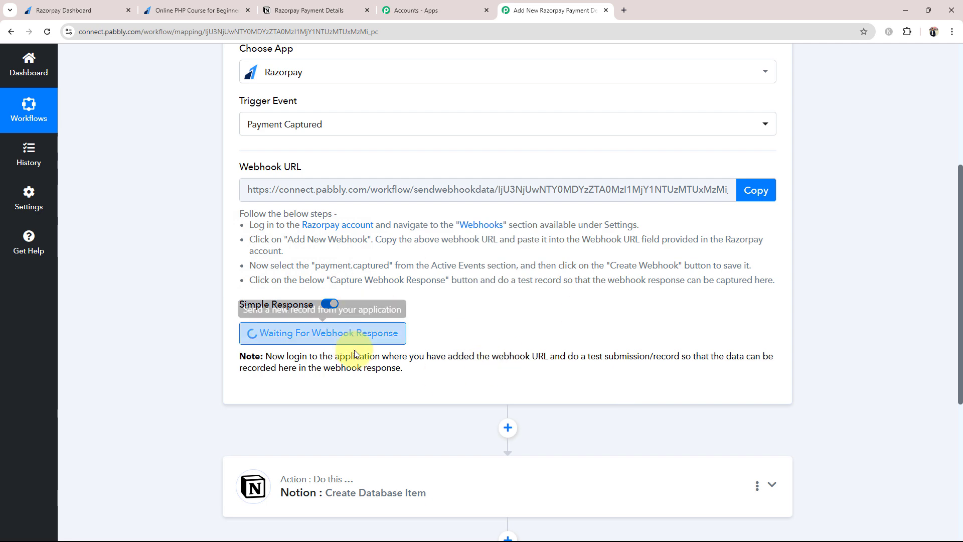
{"action": "left_click", "coordinate": [75, 10]}
{"action": "left_click", "coordinate": [195, 10]}
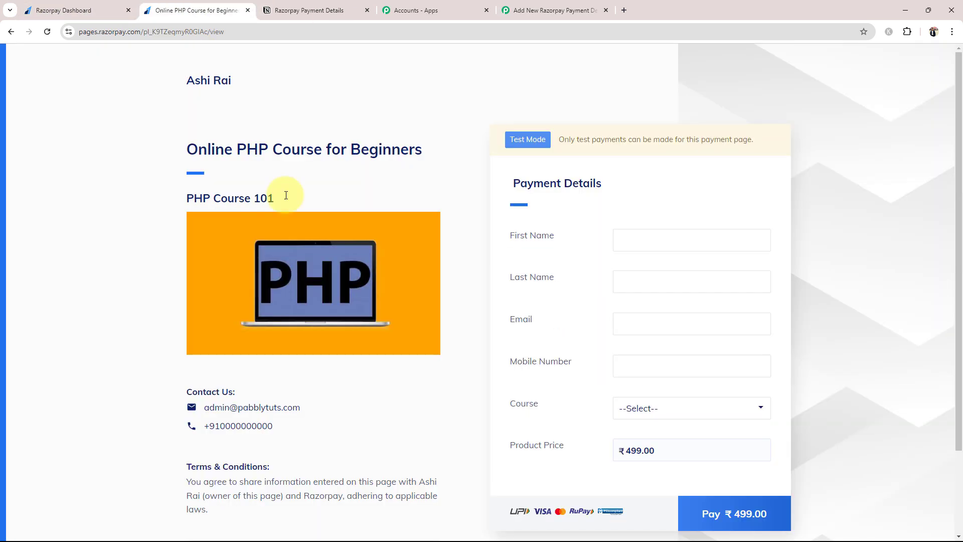
Autofill the buyer form with the saved test profile and complete the mobile number.
{"action": "left_click", "coordinate": [694, 231]}
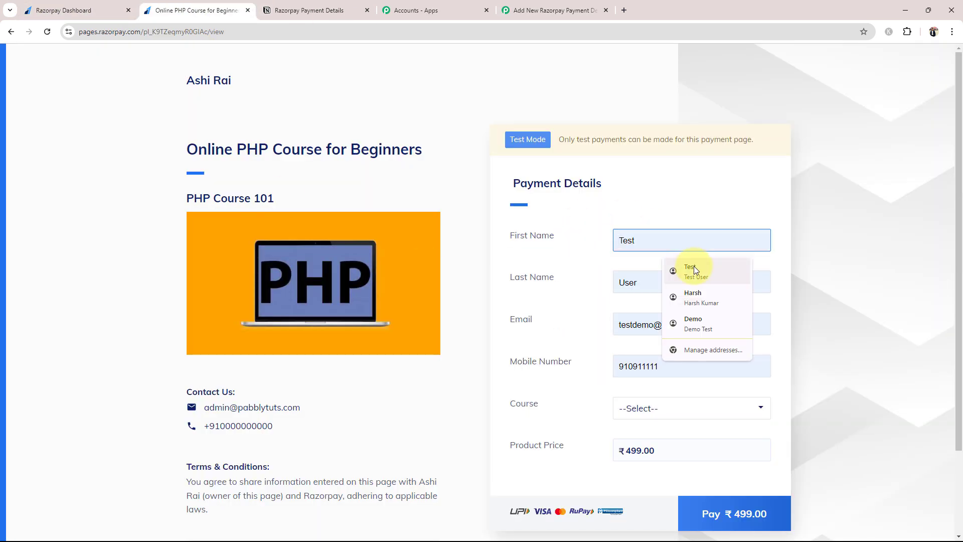
{"action": "left_click", "coordinate": [693, 266]}
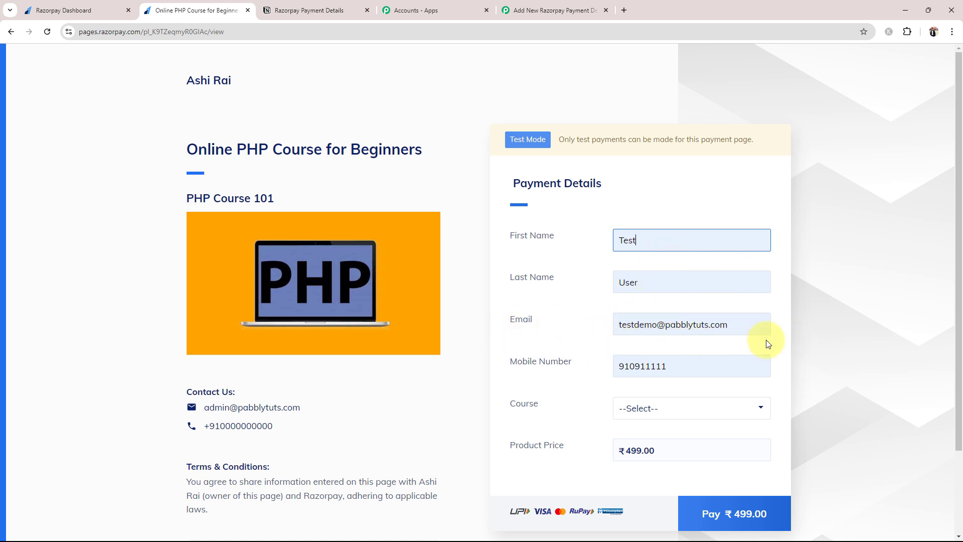
{"action": "left_click", "coordinate": [686, 366]}
{"action": "type", "text": "1"}
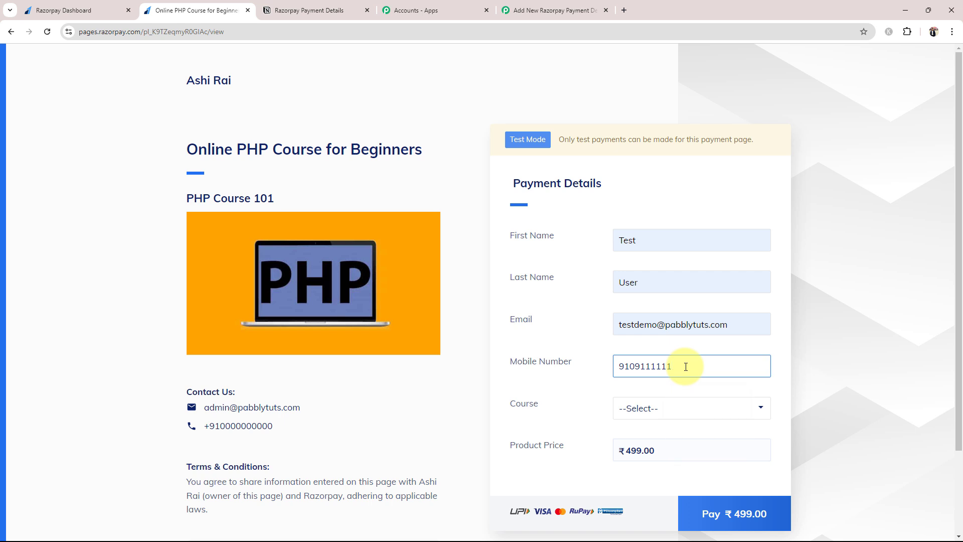
Select PHP Course for Beginners as the course and proceed to pay ₹499.00.
{"action": "left_click", "coordinate": [645, 406]}
{"action": "left_click", "coordinate": [647, 434]}
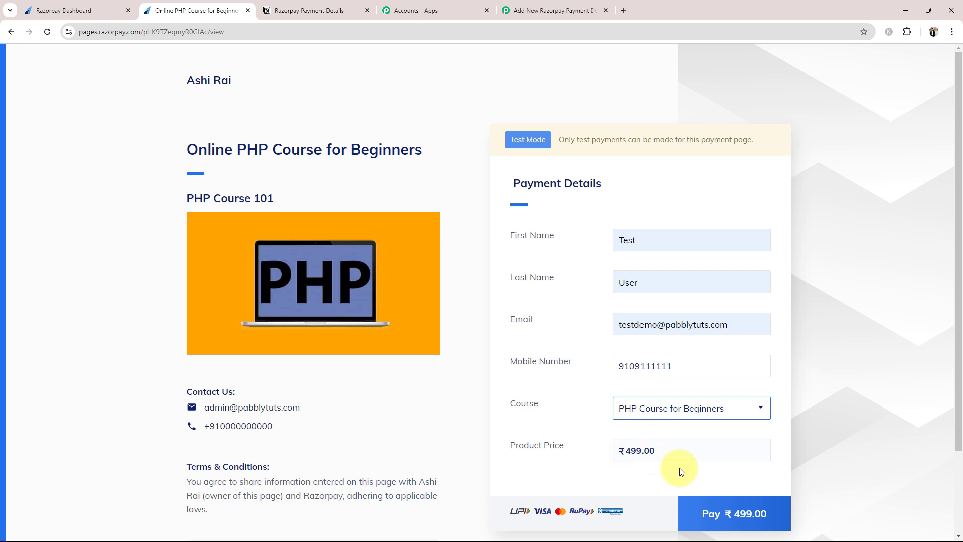
{"action": "left_click", "coordinate": [710, 507]}
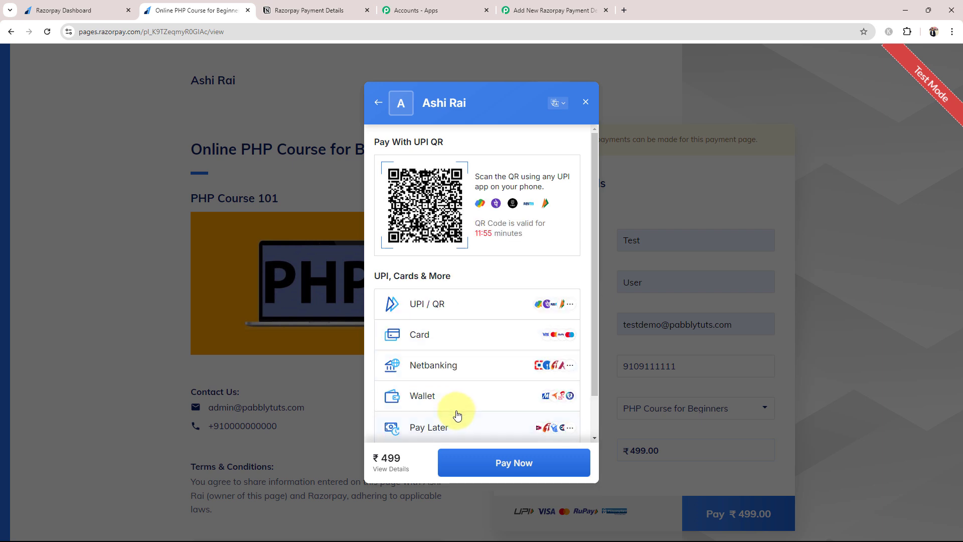
{"action": "left_click", "coordinate": [432, 332]}
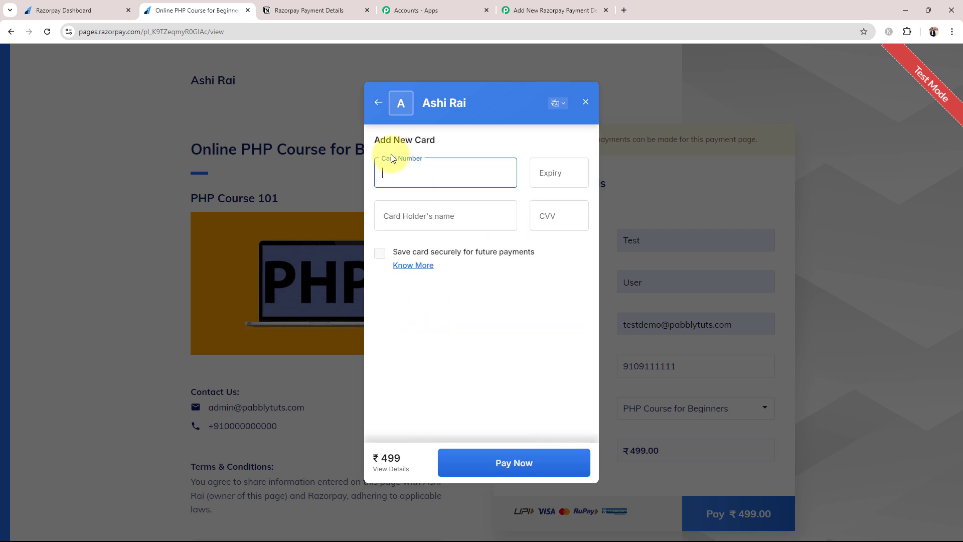
{"action": "type", "text": "4111 1111 1111 "}
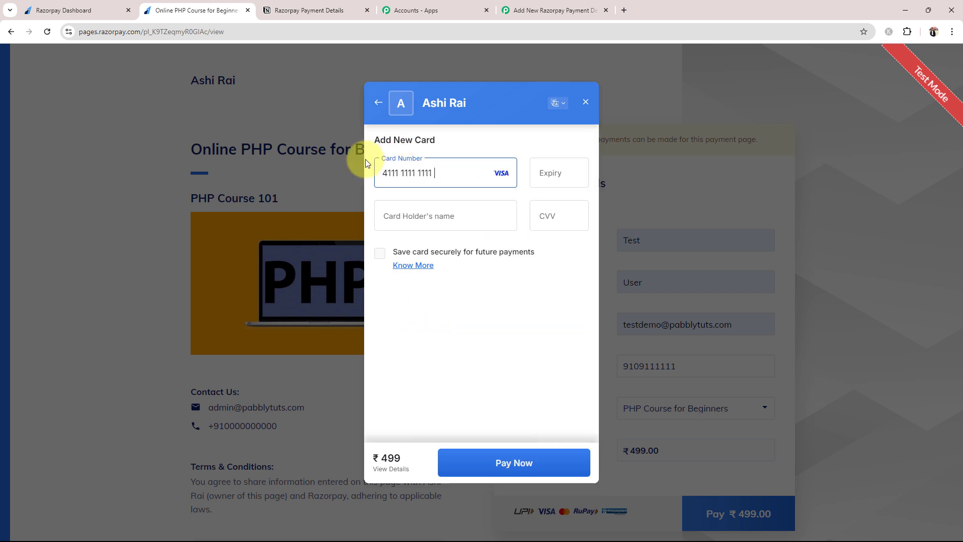
{"action": "type", "text": "1111"}
{"action": "left_click", "coordinate": [556, 174]}
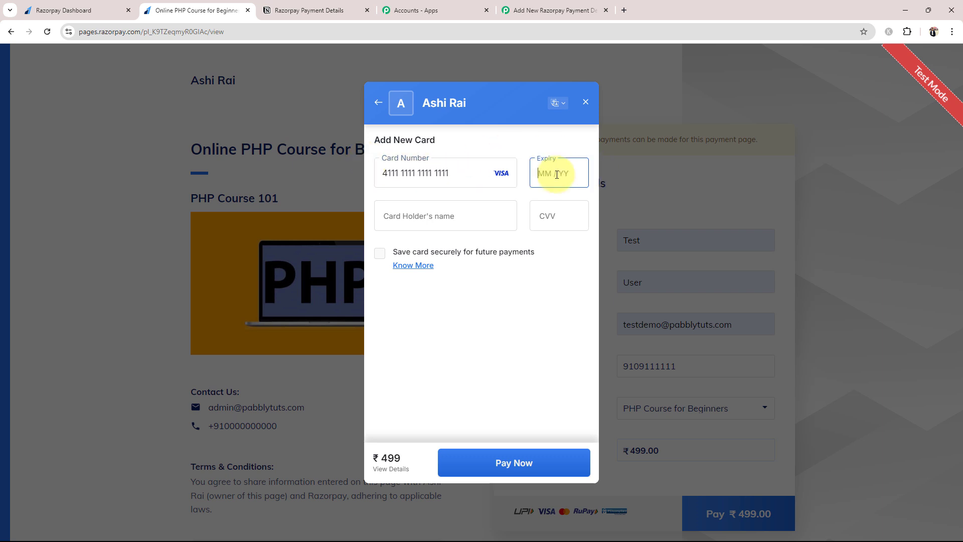
{"action": "type", "text": "03 / 31"}
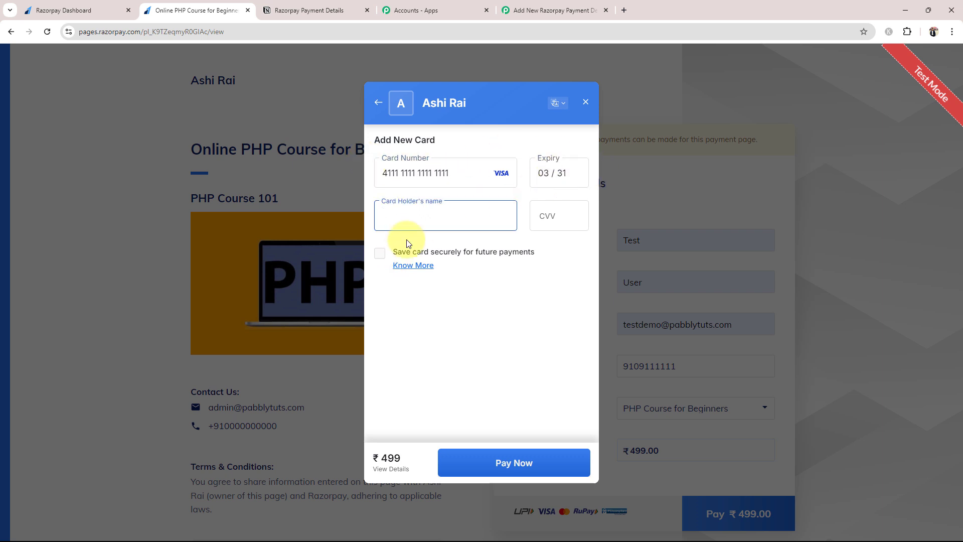
{"action": "left_click", "coordinate": [441, 205]}
{"action": "left_click", "coordinate": [551, 220]}
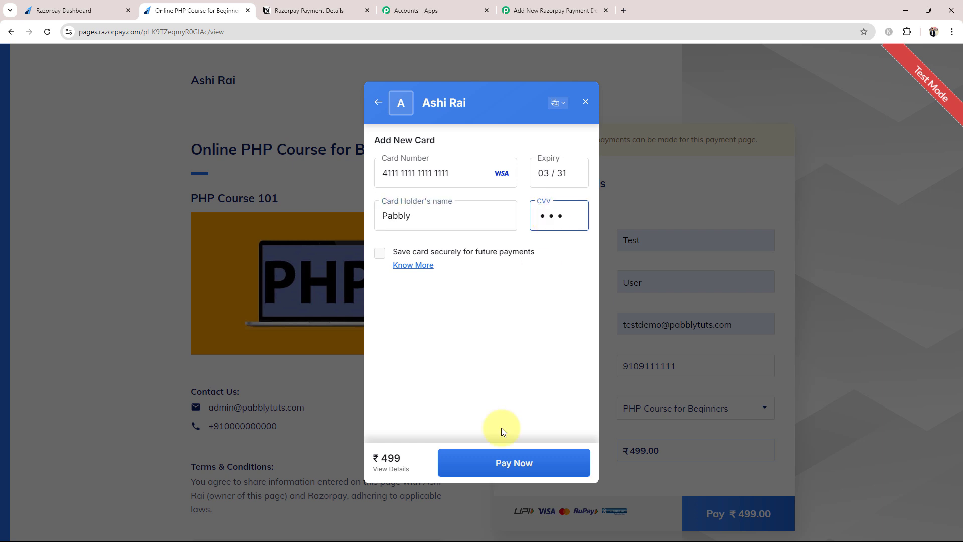
Submit the card payment without saving the card and confirm it with OTP 1111.
{"action": "left_click", "coordinate": [494, 456]}
{"action": "left_click", "coordinate": [460, 452]}
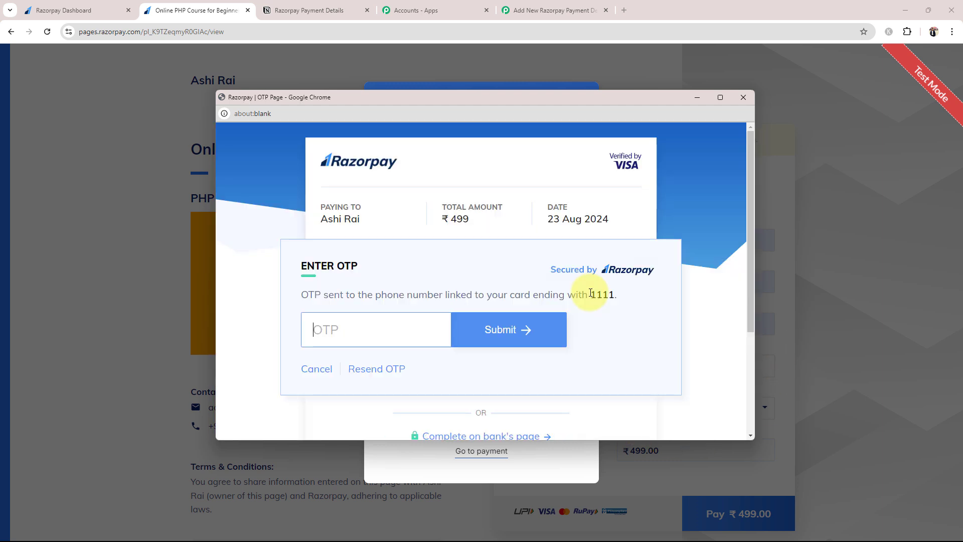
{"action": "left_click", "coordinate": [423, 333]}
{"action": "type", "text": "1"}
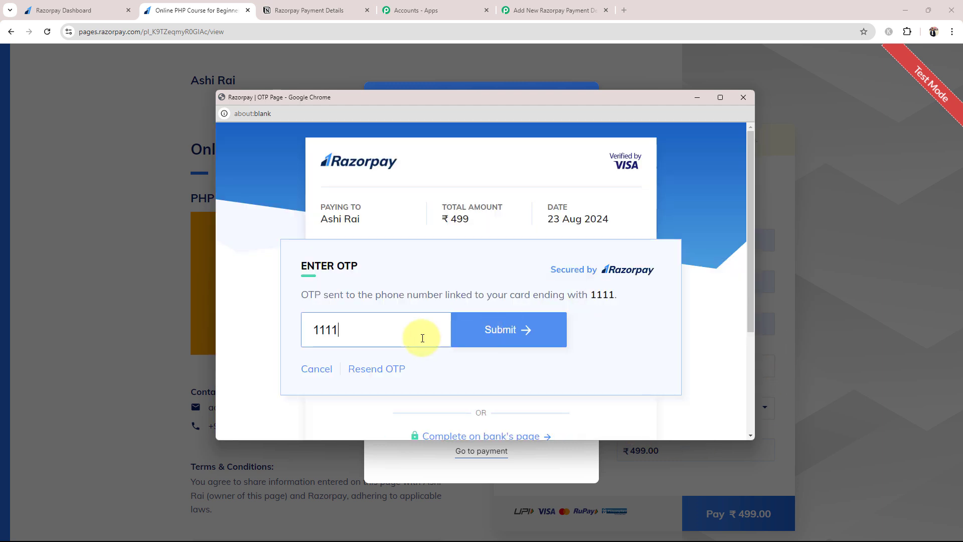
{"action": "type", "text": "111"}
{"action": "left_click", "coordinate": [512, 345]}
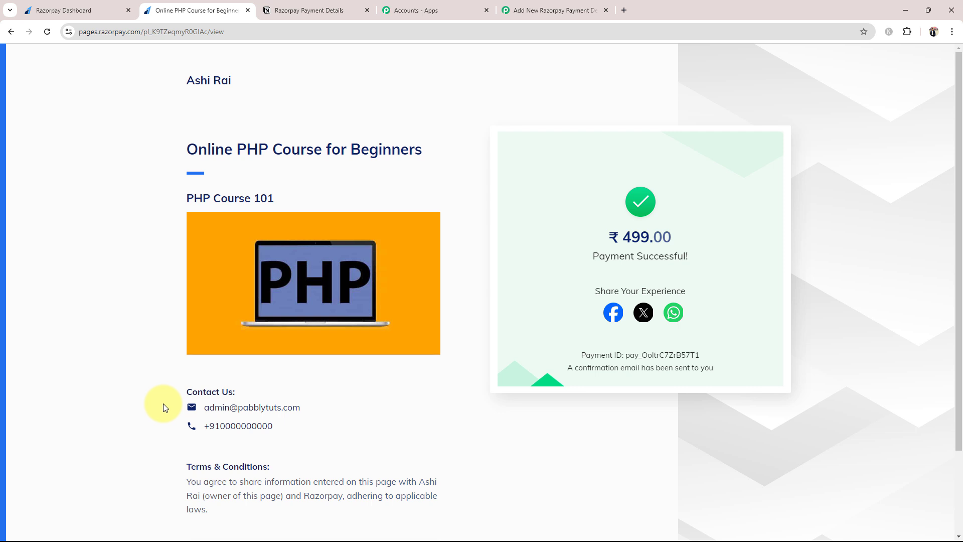
In the Pabbly workflow, check the captured response's payment status and mobile number.
{"action": "left_click", "coordinate": [567, 9]}
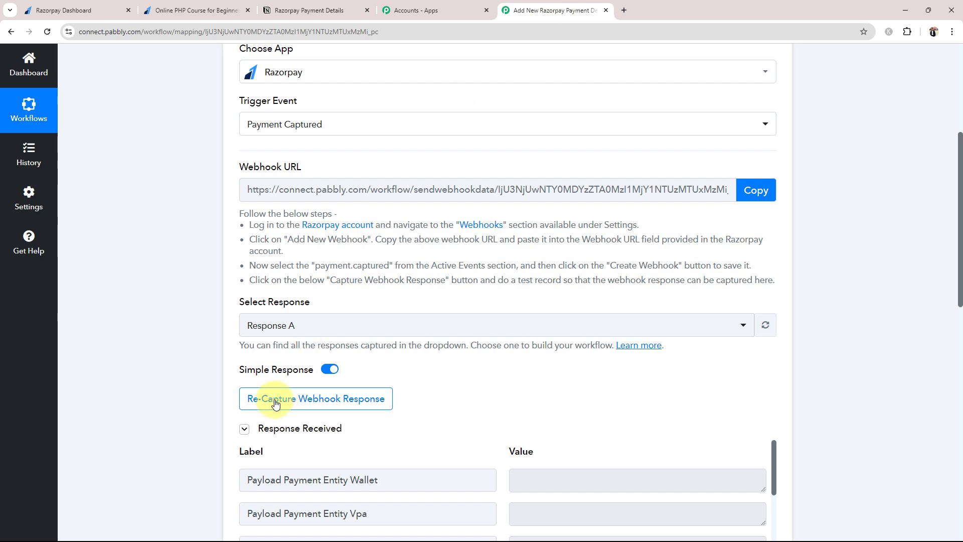
{"action": "scroll", "coordinate": [202, 348], "scroll_direction": "down", "scroll_amount": 5}
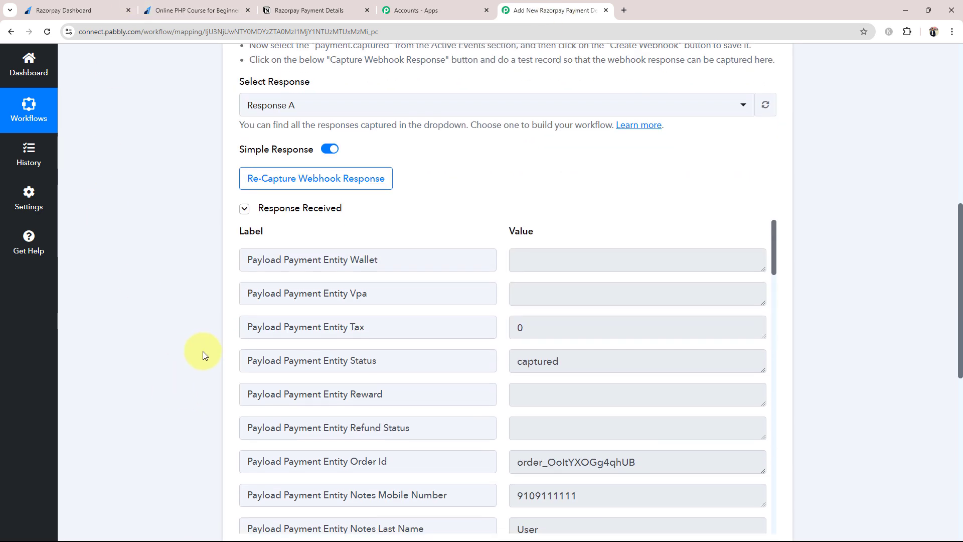
{"action": "scroll", "coordinate": [203, 355], "scroll_direction": "down", "scroll_amount": 4}
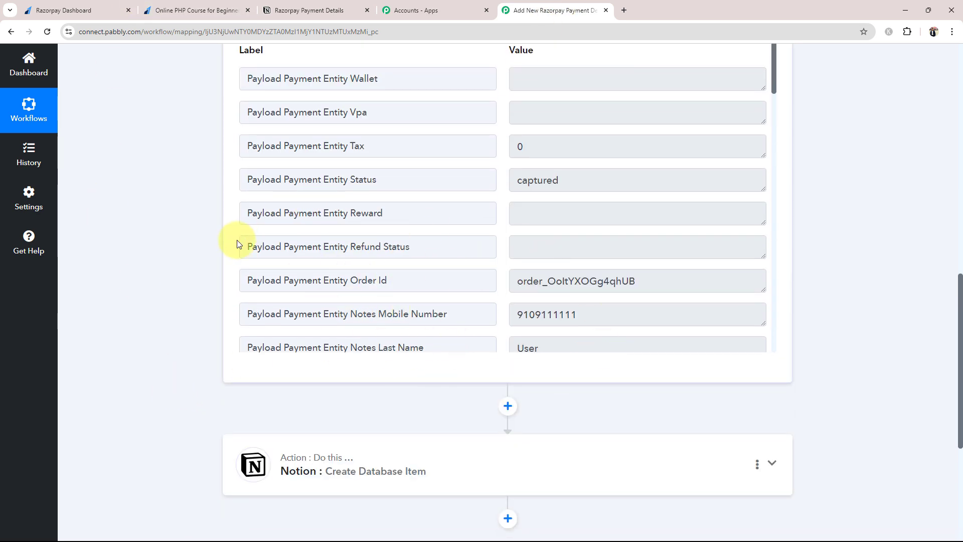
{"action": "left_click", "coordinate": [545, 180]}
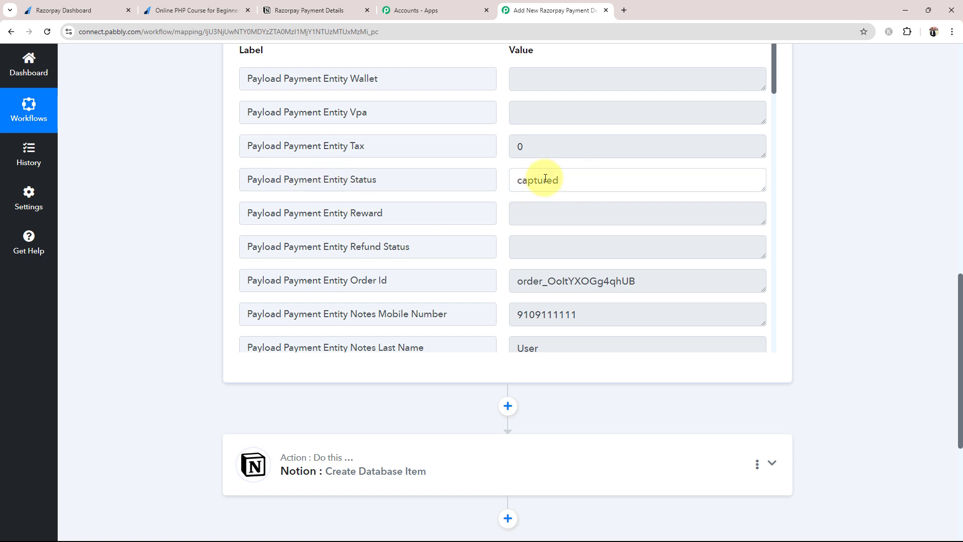
{"action": "double_click", "coordinate": [545, 179]}
{"action": "scroll", "coordinate": [441, 248], "scroll_direction": "down", "scroll_amount": 2}
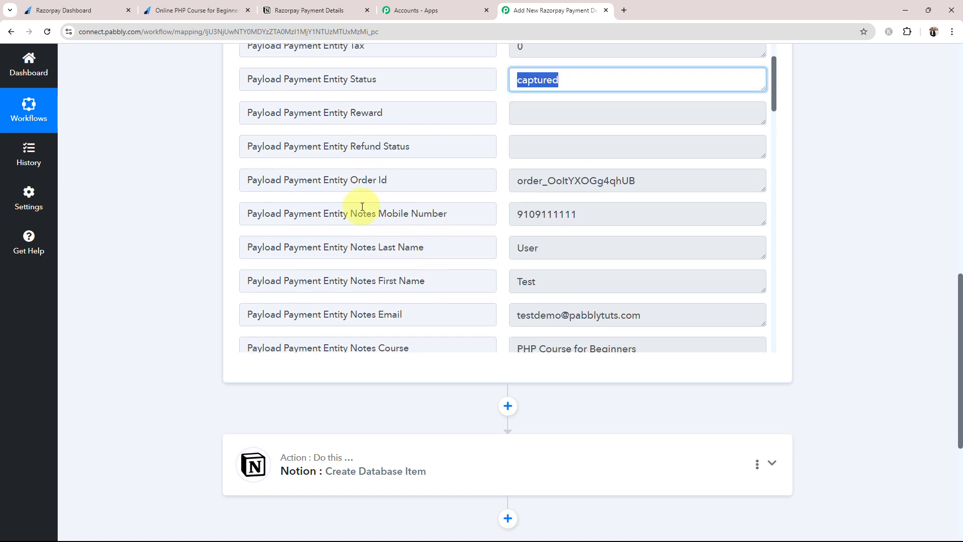
{"action": "double_click", "coordinate": [583, 218]}
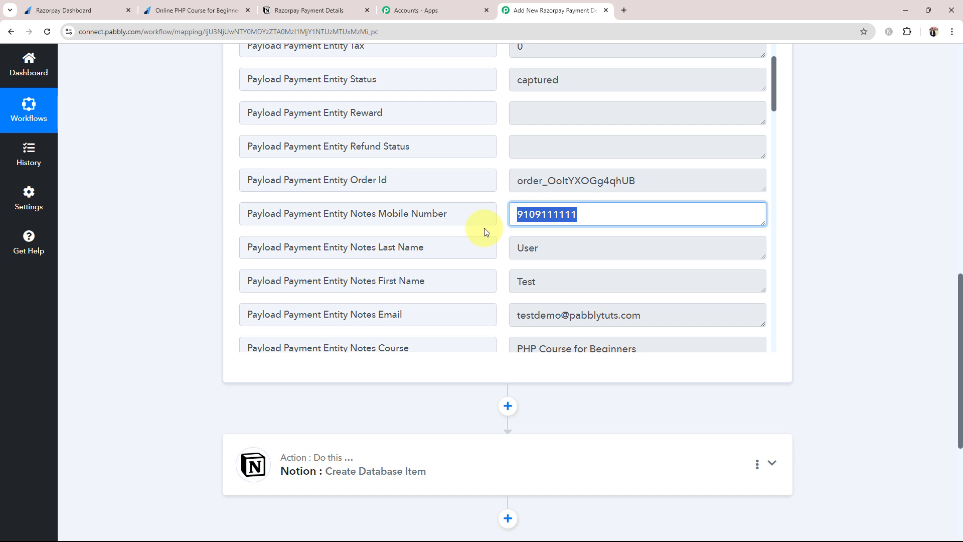
Check the captured first name, last name, e-mail and PHP Course for Beginners course values.
{"action": "scroll", "coordinate": [501, 228], "scroll_direction": "down", "scroll_amount": 1}
{"action": "double_click", "coordinate": [582, 226]}
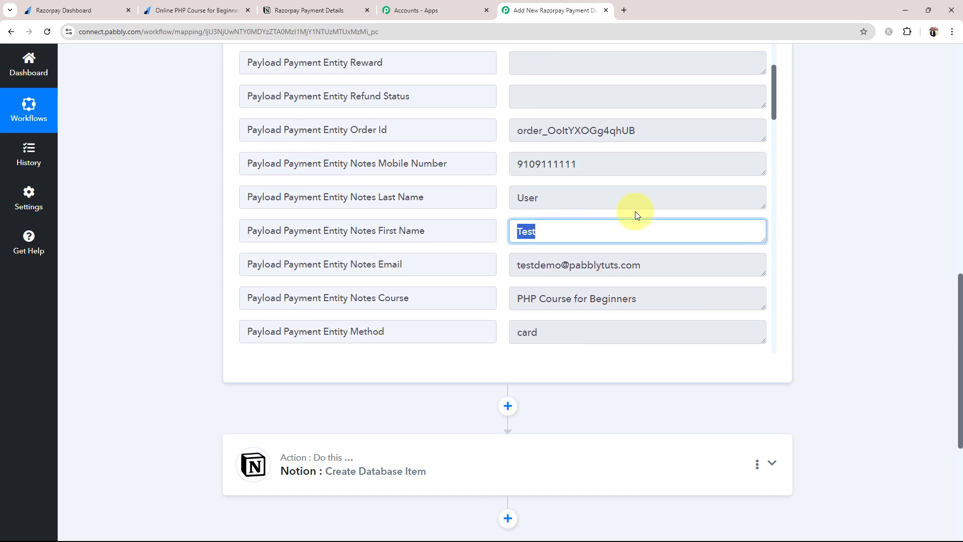
{"action": "double_click", "coordinate": [588, 203]}
{"action": "double_click", "coordinate": [660, 264]}
{"action": "scroll", "coordinate": [518, 285], "scroll_direction": "down", "scroll_amount": 1}
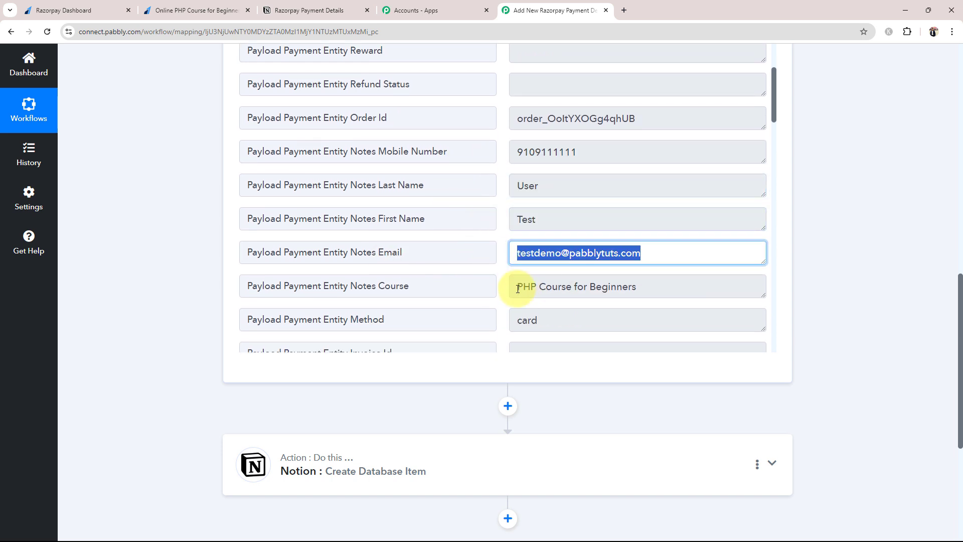
{"action": "scroll", "coordinate": [518, 288], "scroll_direction": "down", "scroll_amount": 2}
{"action": "double_click", "coordinate": [641, 200]}
{"action": "scroll", "coordinate": [537, 236], "scroll_direction": "down", "scroll_amount": 4}
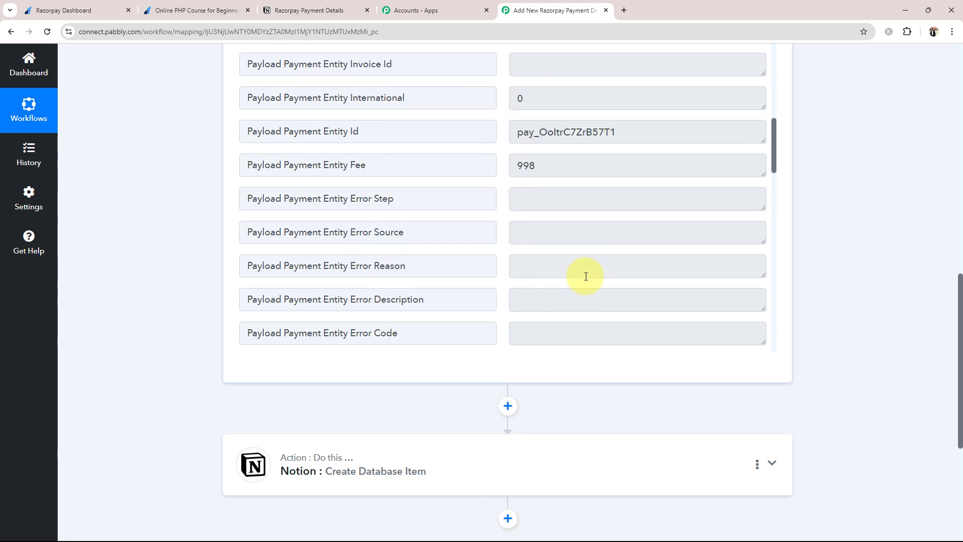
{"action": "scroll", "coordinate": [585, 276], "scroll_direction": "down", "scroll_amount": 14}
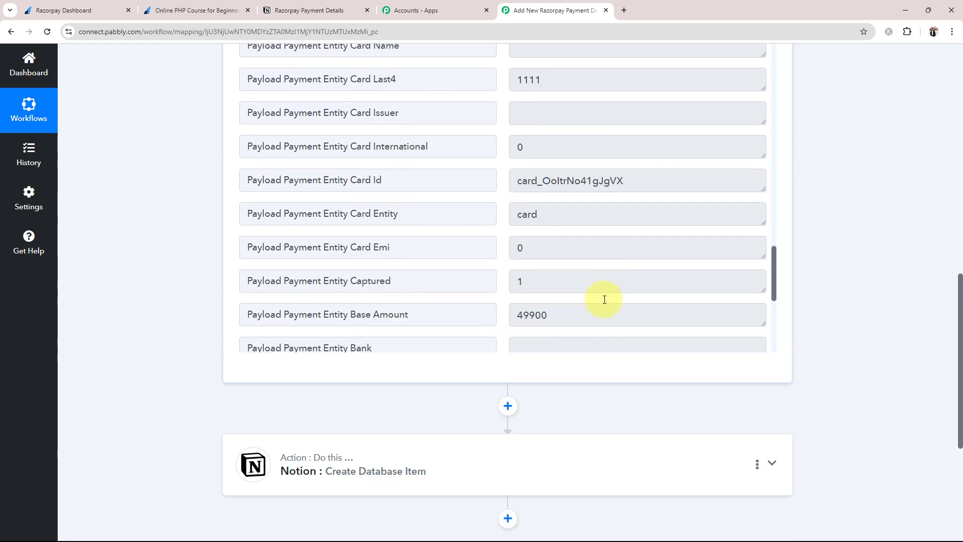
{"action": "scroll", "coordinate": [593, 308], "scroll_direction": "up", "scroll_amount": 20}
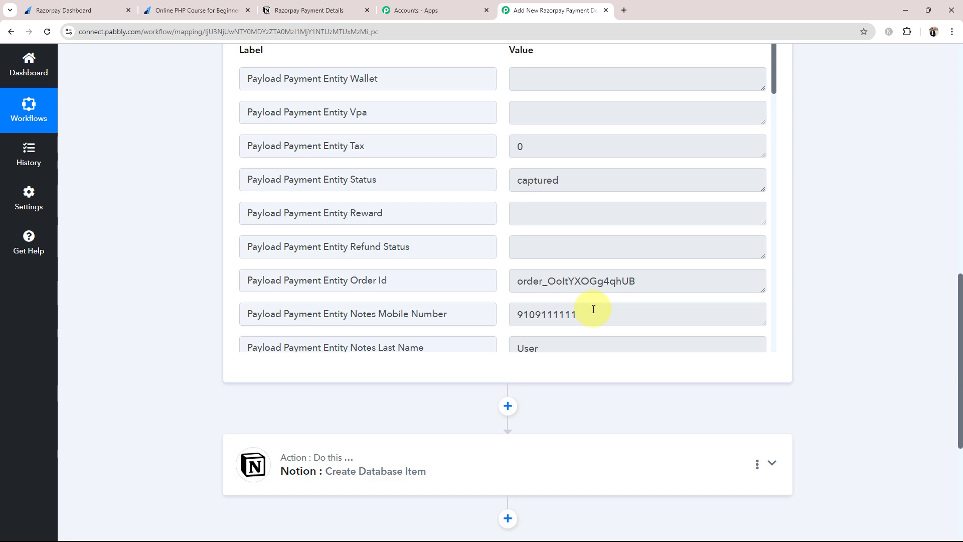
{"action": "scroll", "coordinate": [186, 366], "scroll_direction": "up", "scroll_amount": 2}
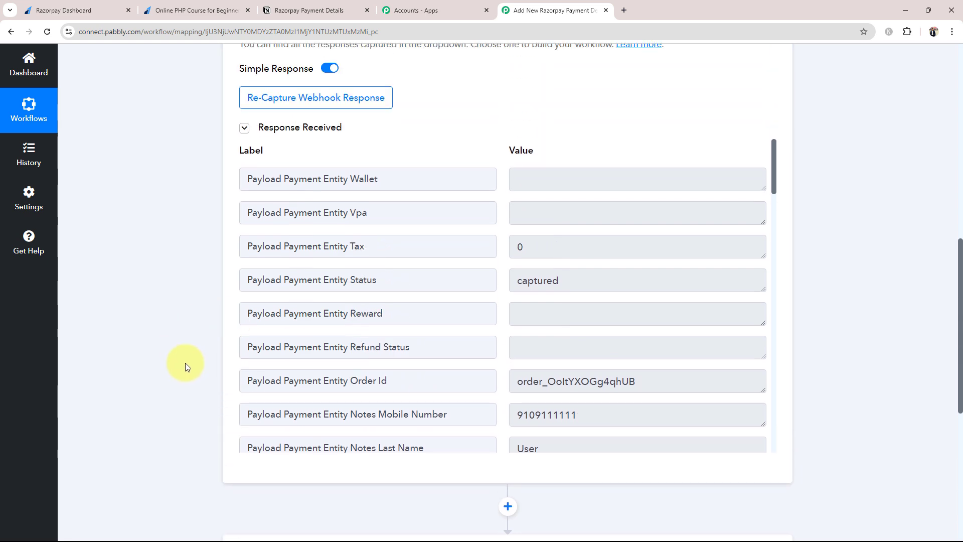
{"action": "scroll", "coordinate": [185, 362], "scroll_direction": "up", "scroll_amount": 10}
Collapse the Razorpay trigger, close the finished payment page tab, and re-expand the trigger.
{"action": "left_click", "coordinate": [516, 203]}
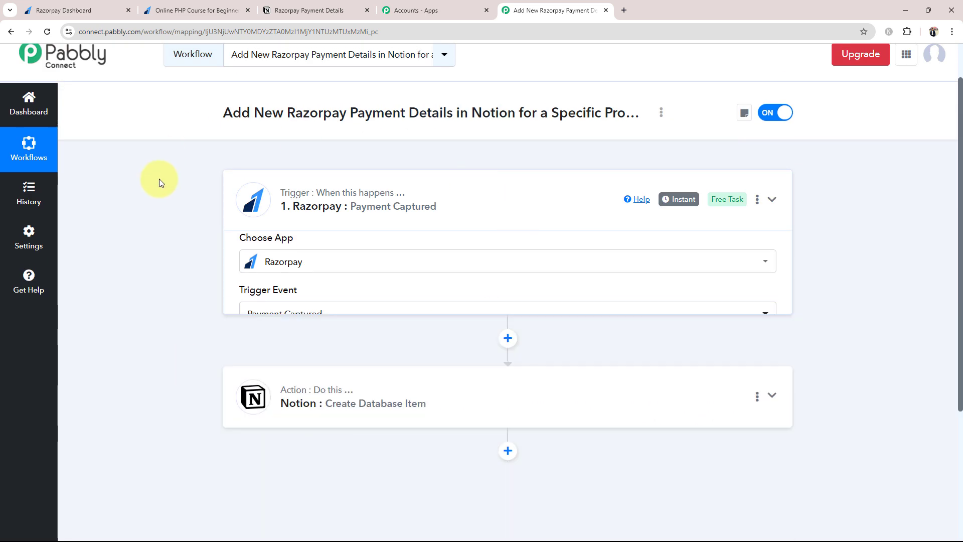
{"action": "left_click", "coordinate": [248, 10]}
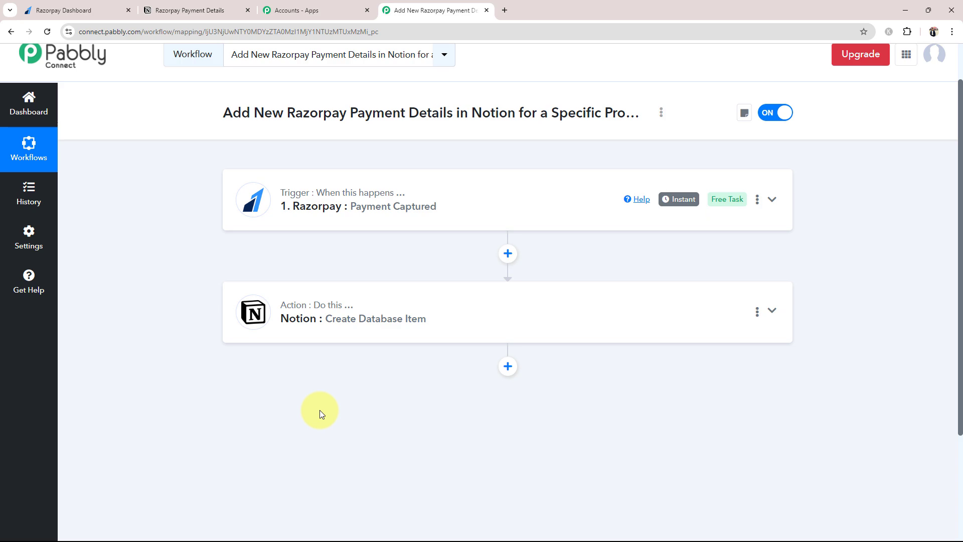
{"action": "left_click", "coordinate": [348, 222]}
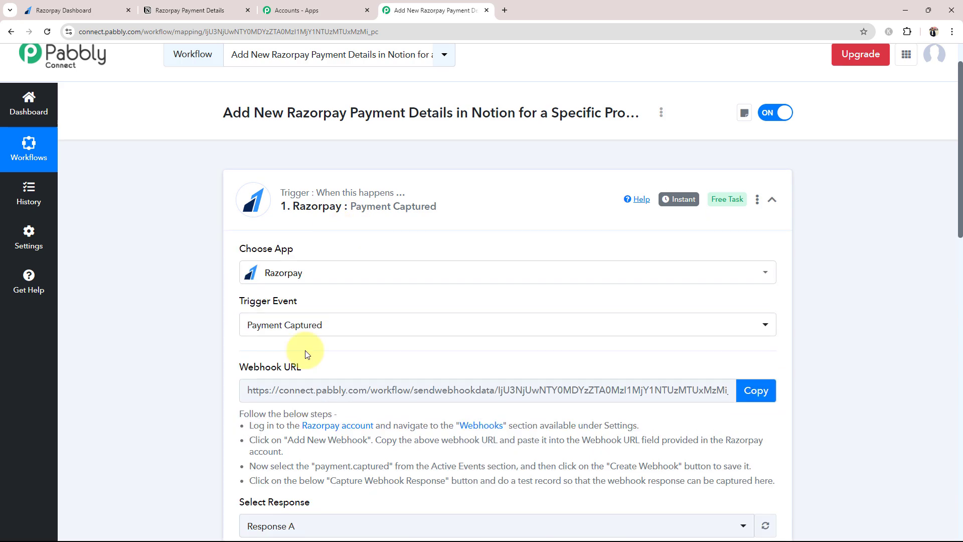
Scroll through the captured response values, then collapse the Razorpay trigger again.
{"action": "scroll", "coordinate": [361, 365], "scroll_direction": "down", "scroll_amount": 6}
{"action": "scroll", "coordinate": [492, 443], "scroll_direction": "up", "scroll_amount": 8}
{"action": "scroll", "coordinate": [494, 447], "scroll_direction": "down", "scroll_amount": 10}
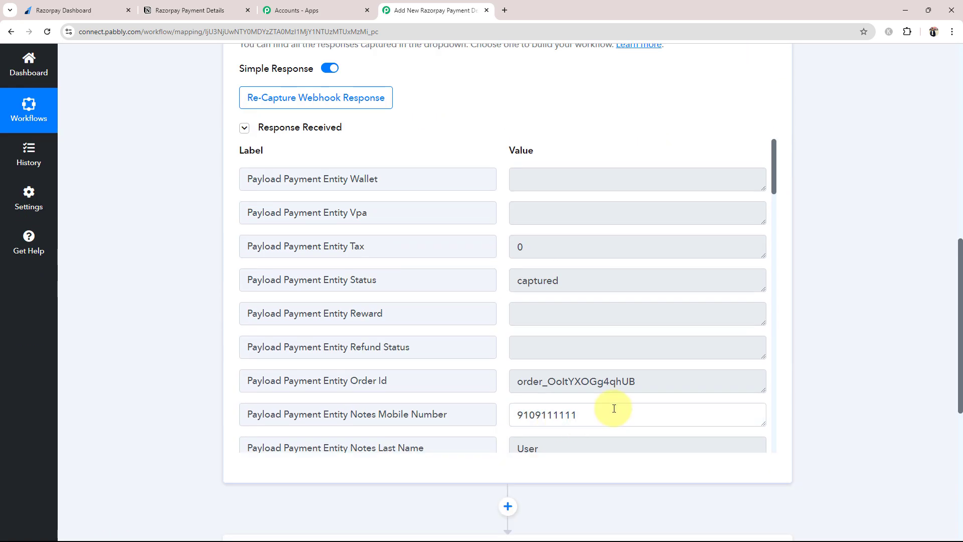
{"action": "left_click_drag", "start_coordinate": [613, 409], "coordinate": [509, 408]}
{"action": "scroll", "coordinate": [537, 408], "scroll_direction": "down", "scroll_amount": 1}
{"action": "scroll", "coordinate": [538, 408], "scroll_direction": "down", "scroll_amount": 1}
{"action": "left_click", "coordinate": [516, 382]}
{"action": "left_click_drag", "start_coordinate": [544, 348], "coordinate": [501, 354]}
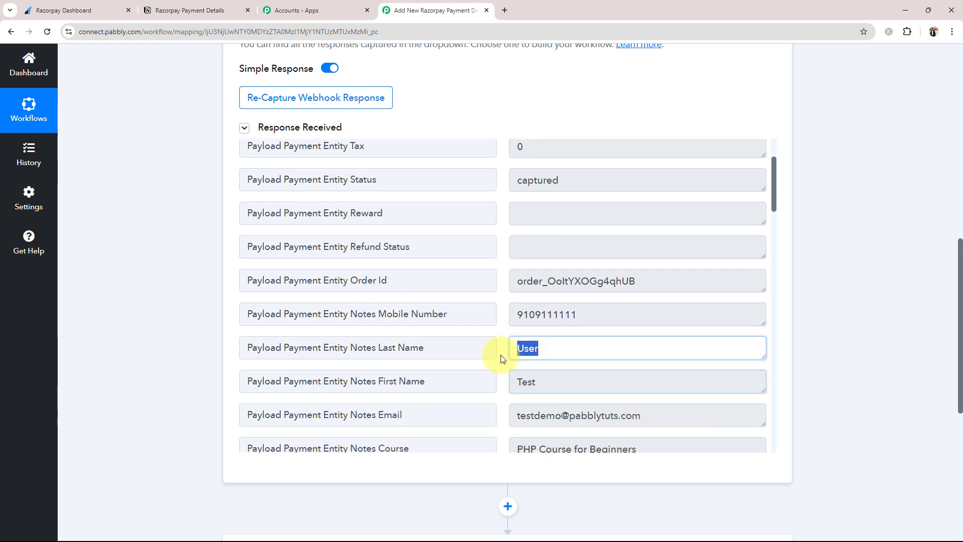
{"action": "left_click", "coordinate": [119, 356]}
{"action": "scroll", "coordinate": [120, 356], "scroll_direction": "up", "scroll_amount": 10}
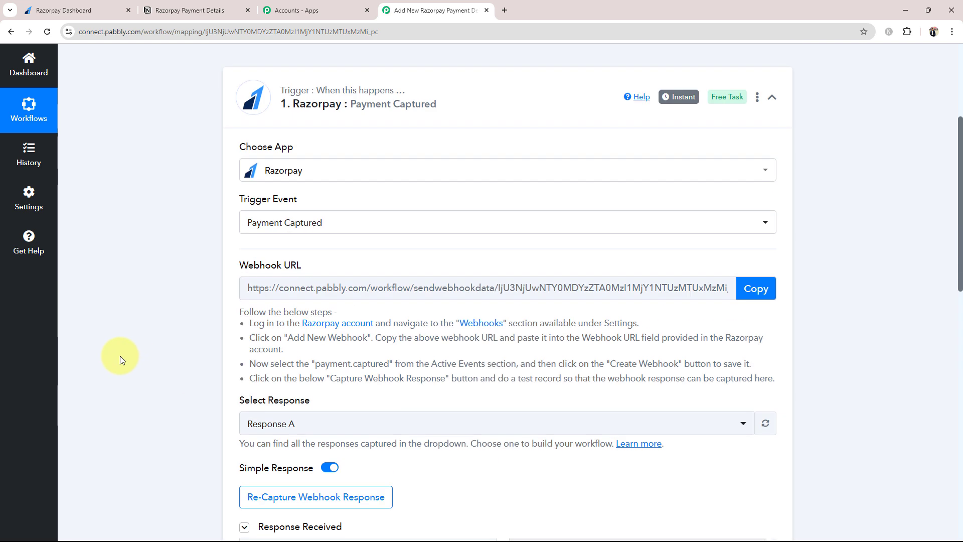
{"action": "left_click", "coordinate": [370, 276]}
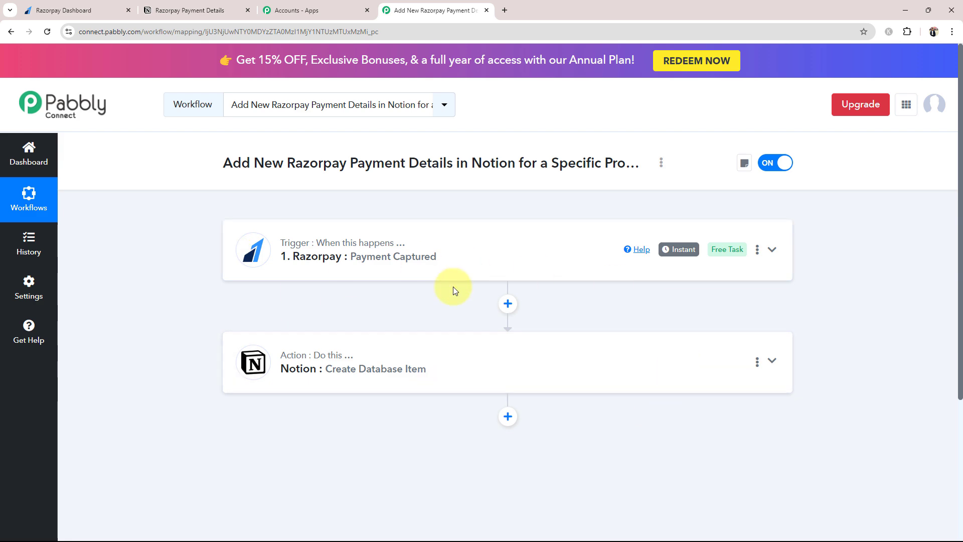
In the Razorpay payment pages list, copy the Online PHP Course for Beginners page link.
{"action": "left_click", "coordinate": [66, 10]}
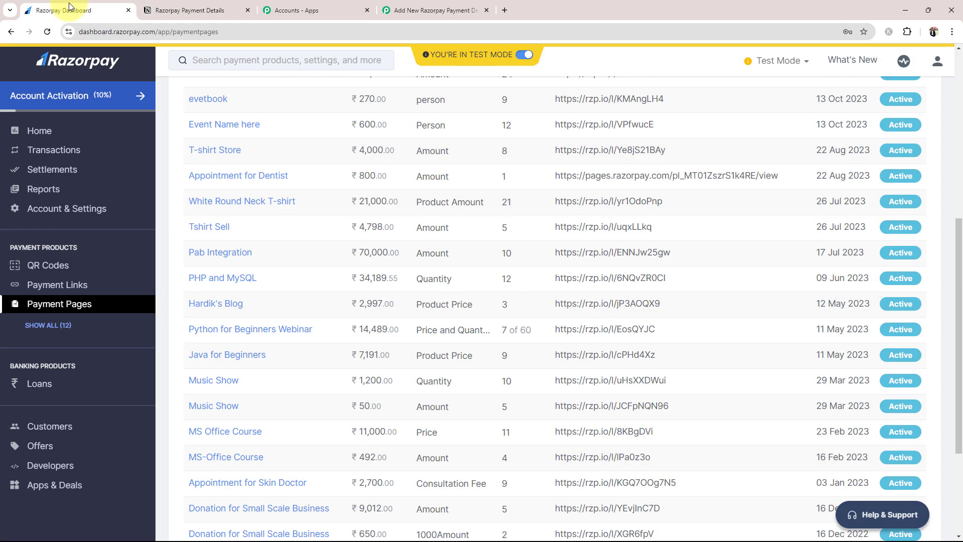
{"action": "scroll", "coordinate": [306, 387], "scroll_direction": "down", "scroll_amount": 2}
{"action": "scroll", "coordinate": [305, 387], "scroll_direction": "down", "scroll_amount": 2}
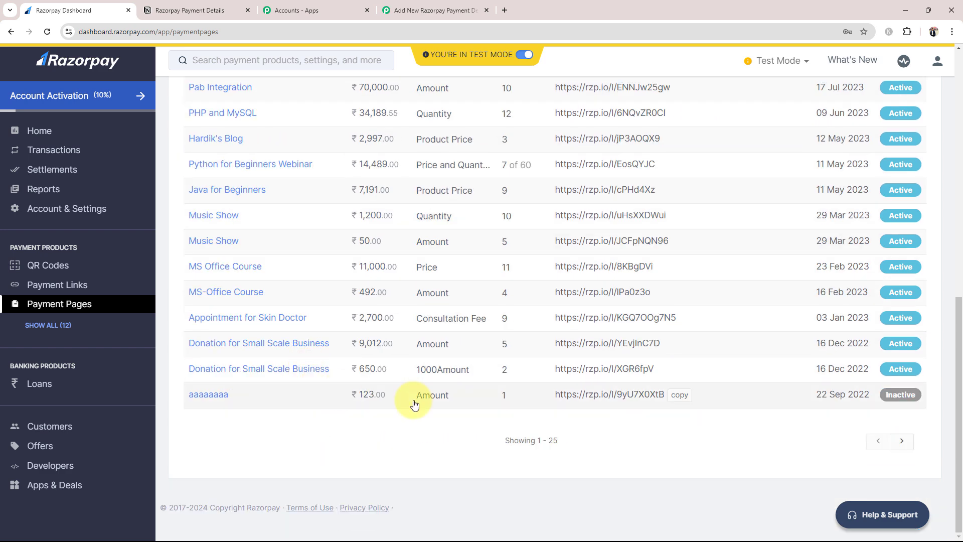
{"action": "left_click", "coordinate": [899, 445]}
{"action": "scroll", "coordinate": [236, 251], "scroll_direction": "down", "scroll_amount": 10}
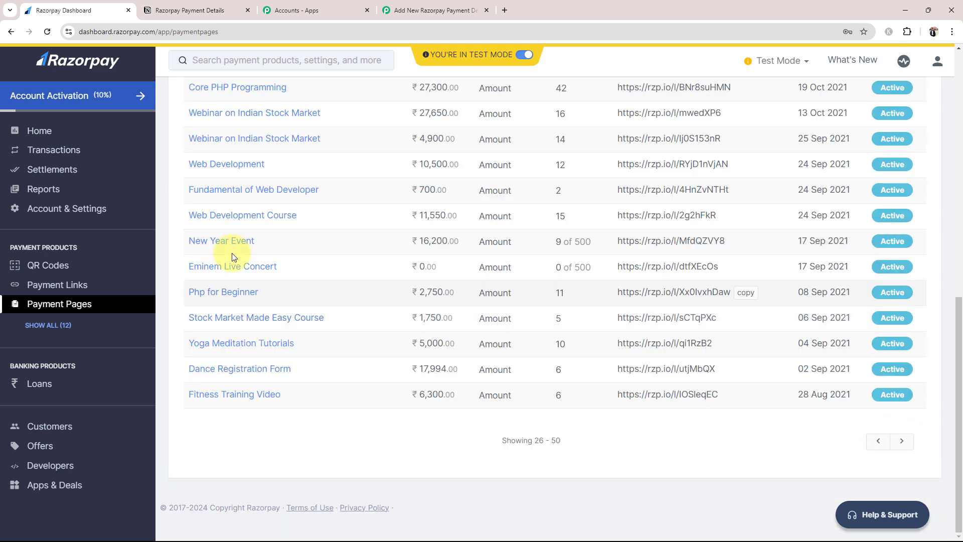
{"action": "scroll", "coordinate": [215, 194], "scroll_direction": "up", "scroll_amount": 8}
{"action": "scroll", "coordinate": [232, 346], "scroll_direction": "up", "scroll_amount": 3}
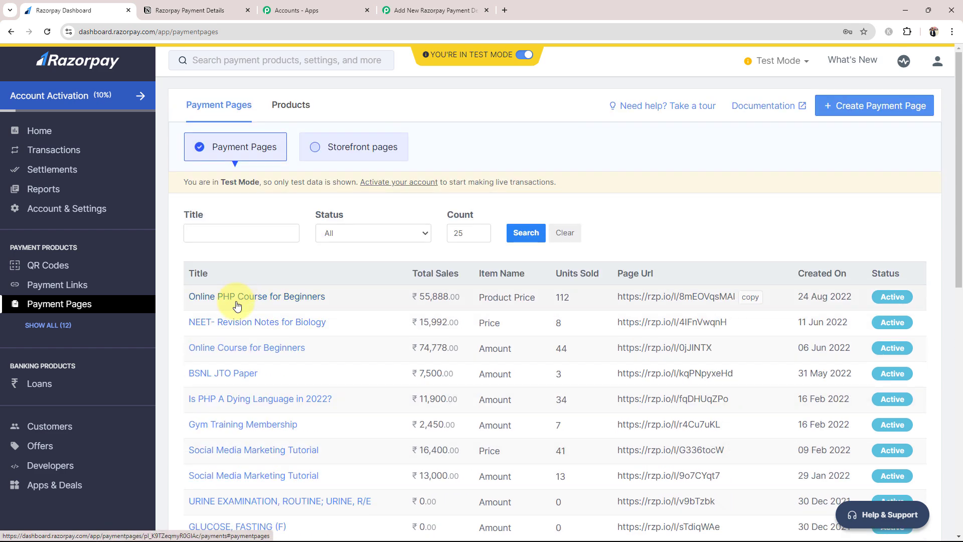
{"action": "left_click", "coordinate": [744, 296]}
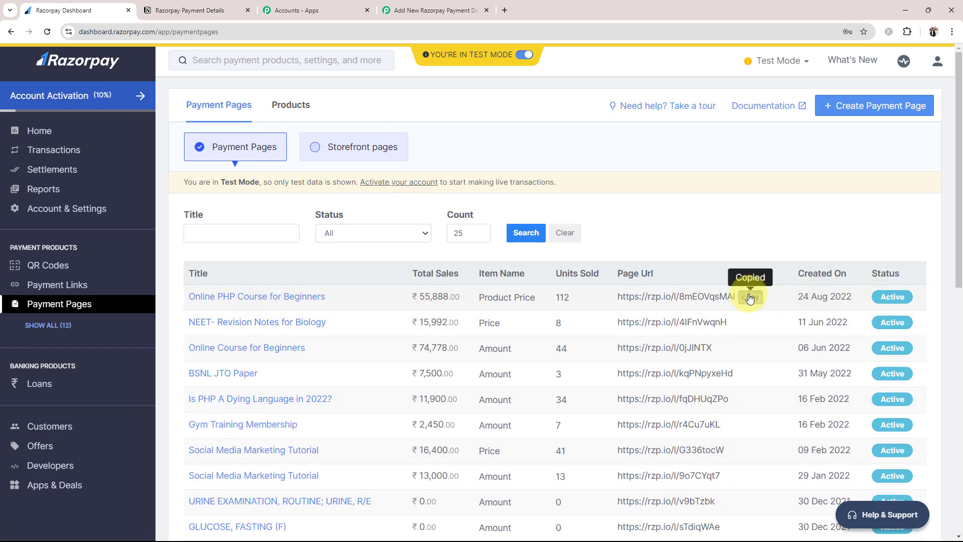
Open the copied payment page link in a new tab, then go back to the Pabbly workflow.
{"action": "left_click", "coordinate": [505, 10]}
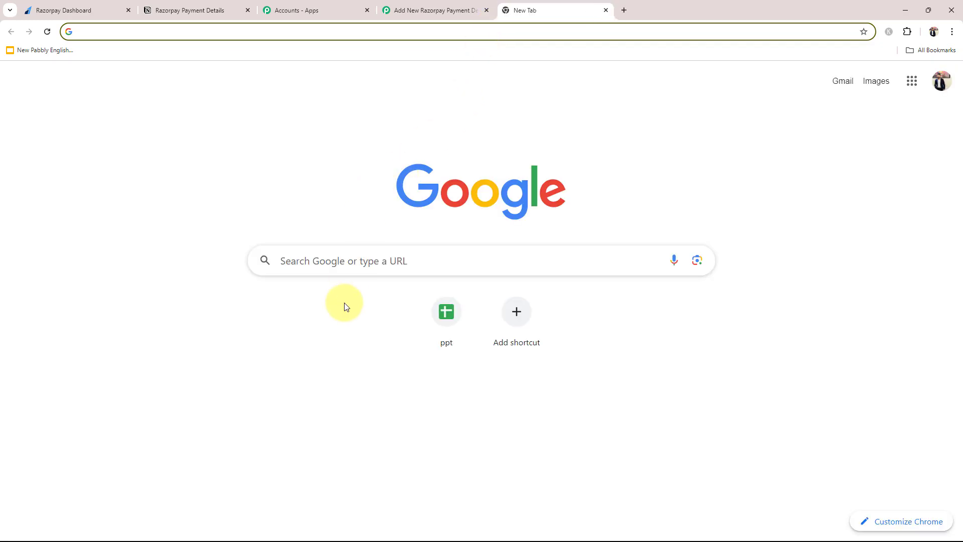
{"action": "left_click", "coordinate": [349, 262]}
{"action": "key", "text": "ctrl+v"}
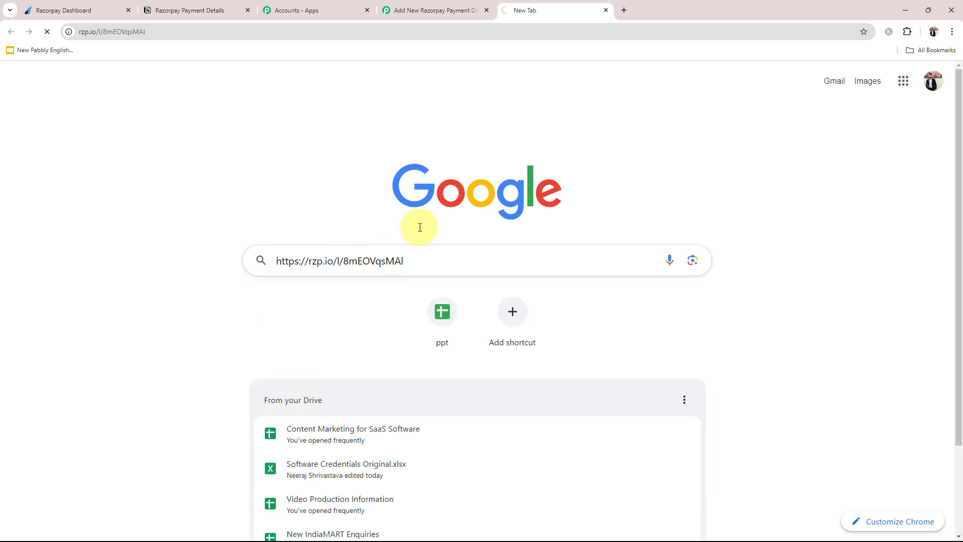
{"action": "key", "text": "Return"}
{"action": "left_click_drag", "start_coordinate": [527, 10], "coordinate": [188, 11]}
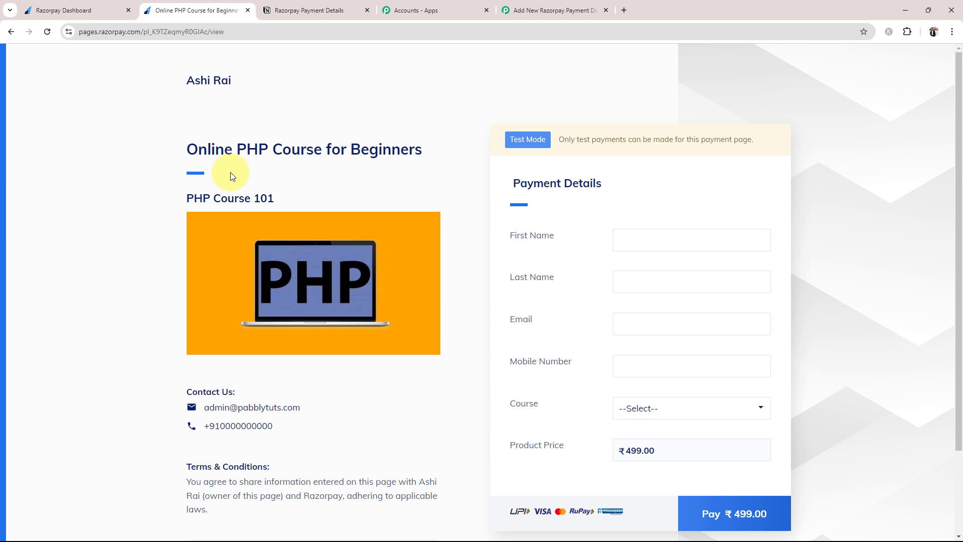
{"action": "left_click", "coordinate": [288, 10]}
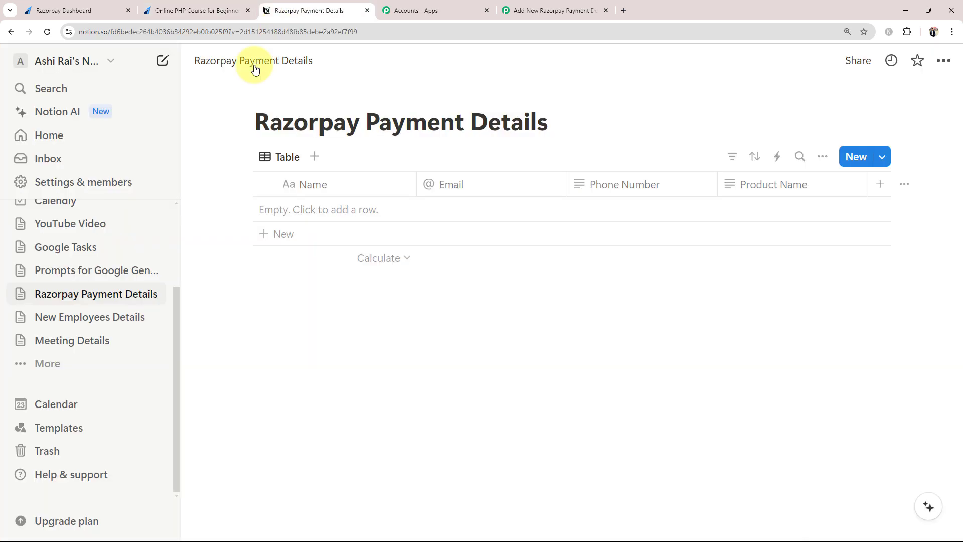
{"action": "left_click", "coordinate": [545, 4]}
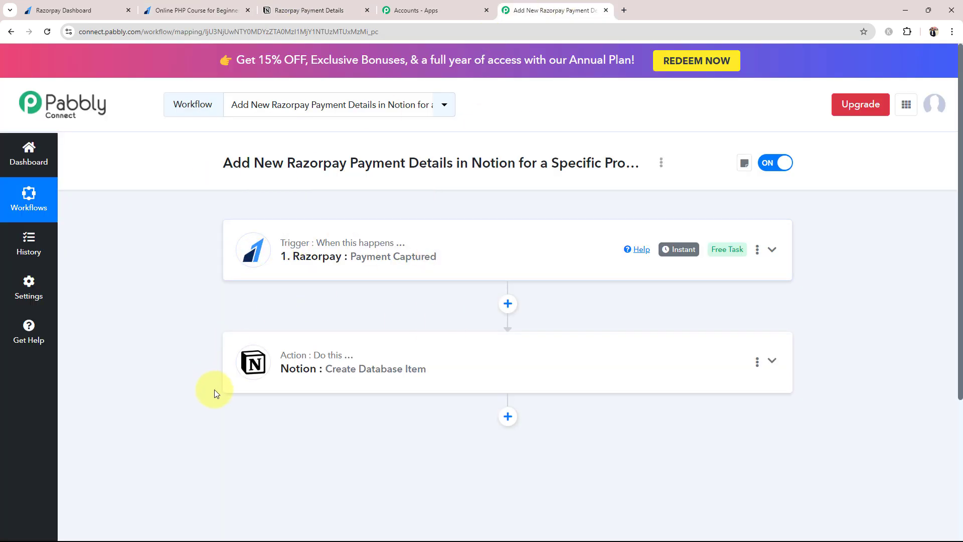
Insert a Filter (Pabbly) step with the Filter Values event before the Notion action.
{"action": "left_click", "coordinate": [508, 304]}
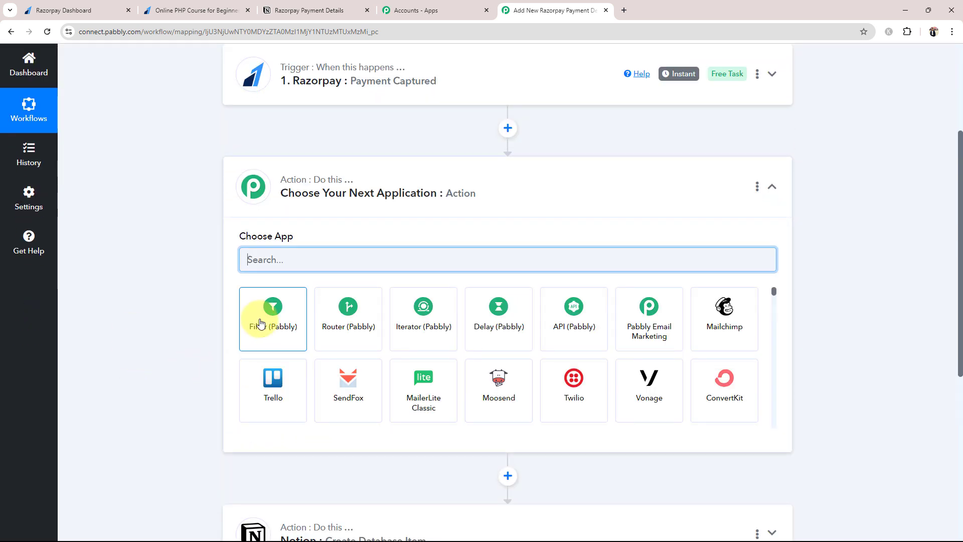
{"action": "left_click", "coordinate": [262, 323]}
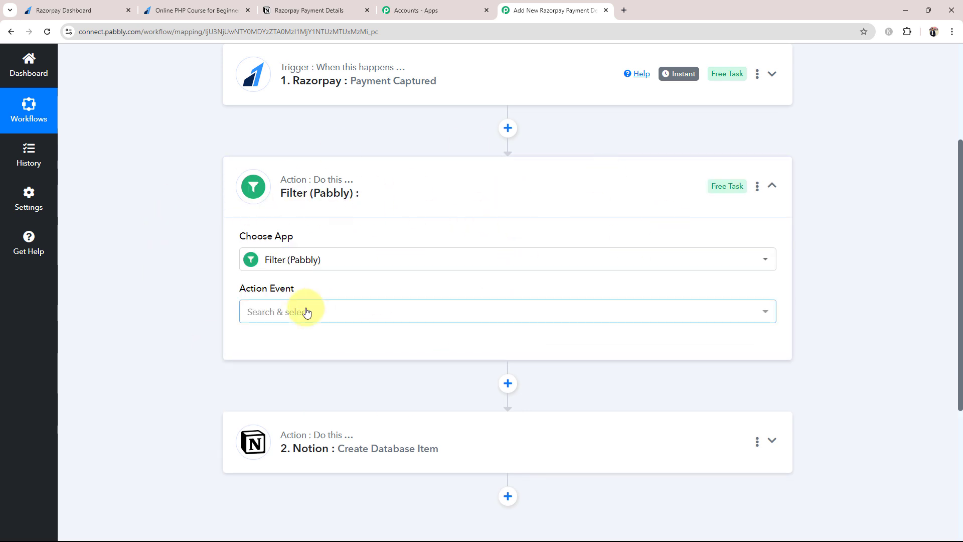
{"action": "left_click", "coordinate": [306, 313]}
{"action": "left_click", "coordinate": [276, 372]}
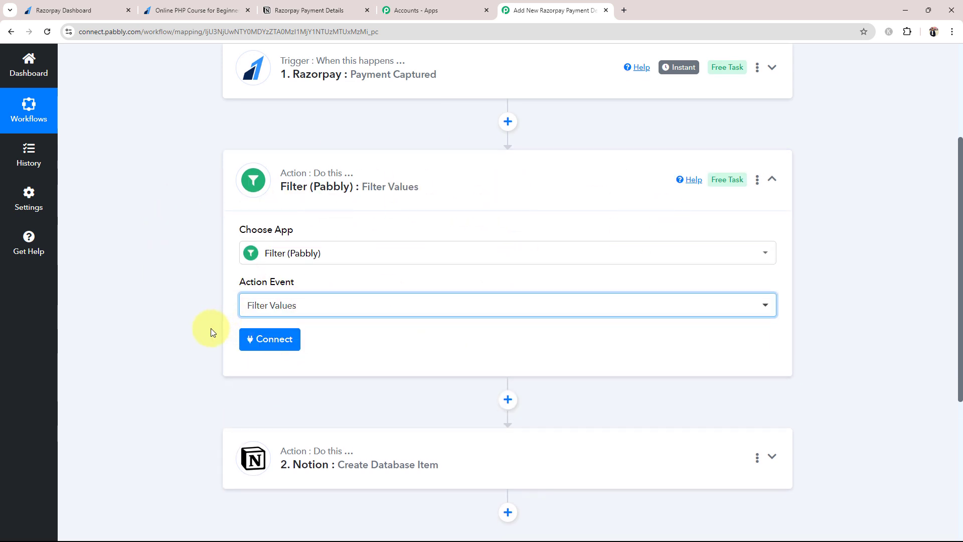
{"action": "scroll", "coordinate": [180, 390], "scroll_direction": "down", "scroll_amount": 1}
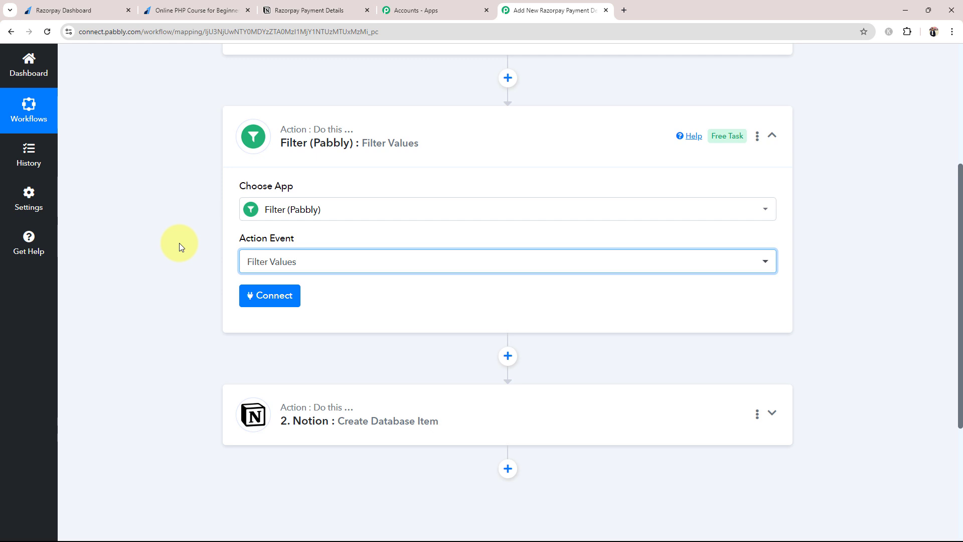
{"action": "left_click", "coordinate": [194, 10]}
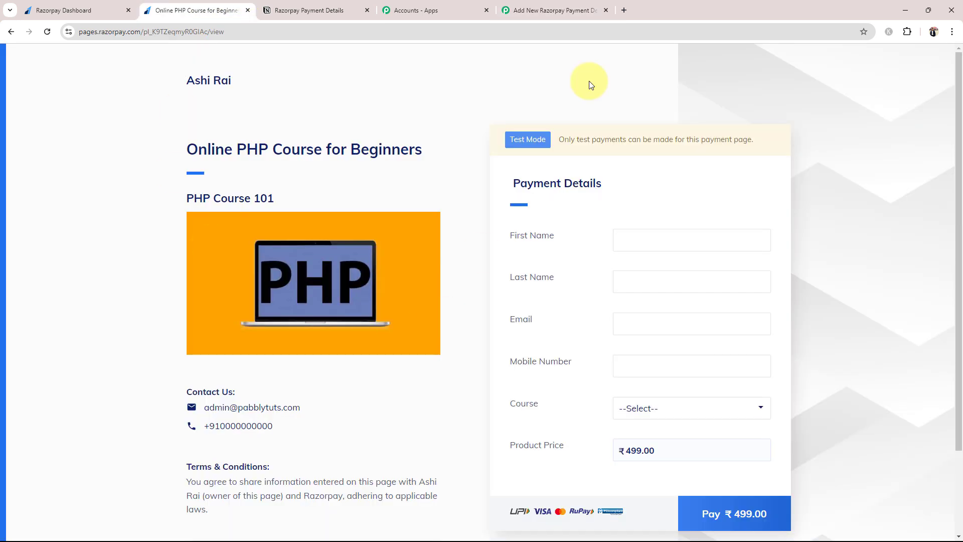
{"action": "left_click", "coordinate": [560, 6]}
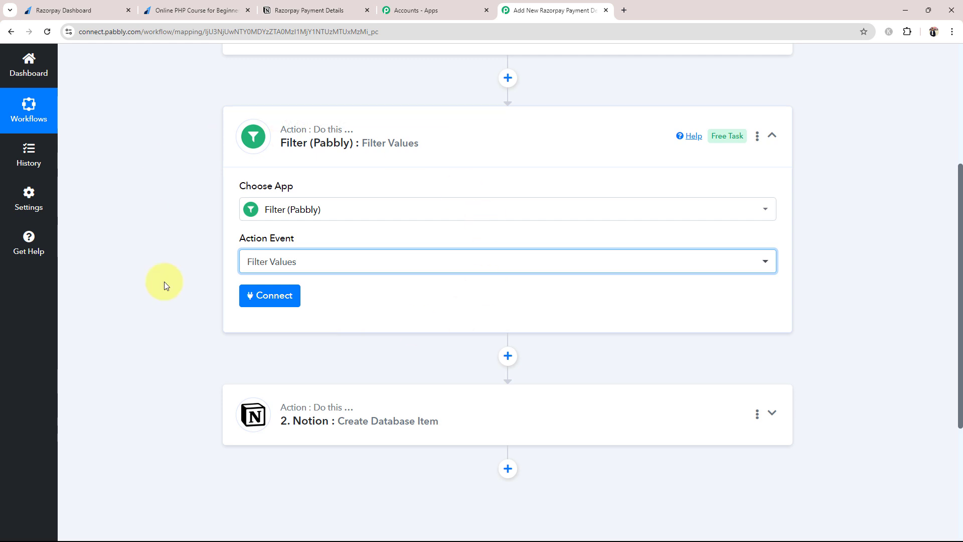
{"action": "scroll", "coordinate": [197, 297], "scroll_direction": "up", "scroll_amount": 1}
Connect the filter and choose Razorpay: Payment Captured's Notes Course as the field to filter on.
{"action": "left_click", "coordinate": [265, 344]}
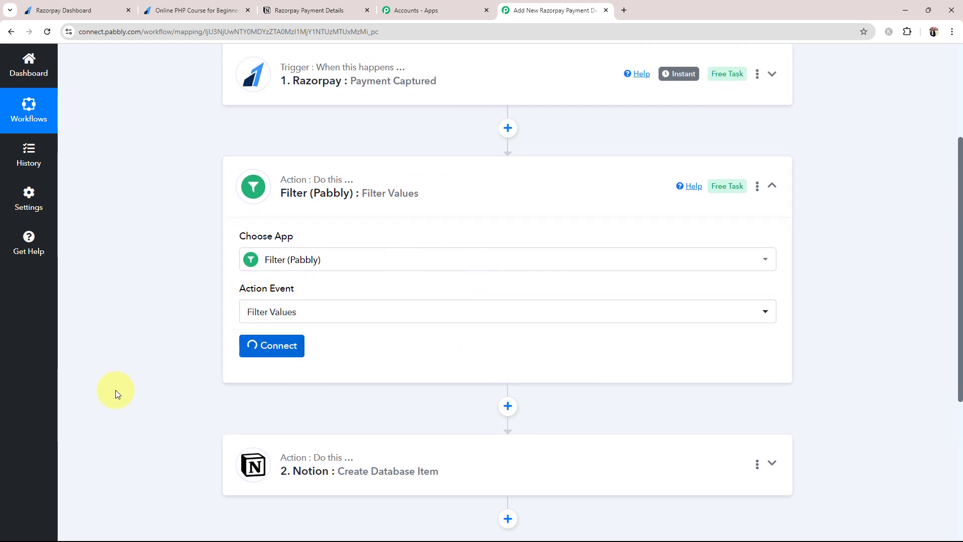
{"action": "scroll", "coordinate": [173, 334], "scroll_direction": "down", "scroll_amount": 3}
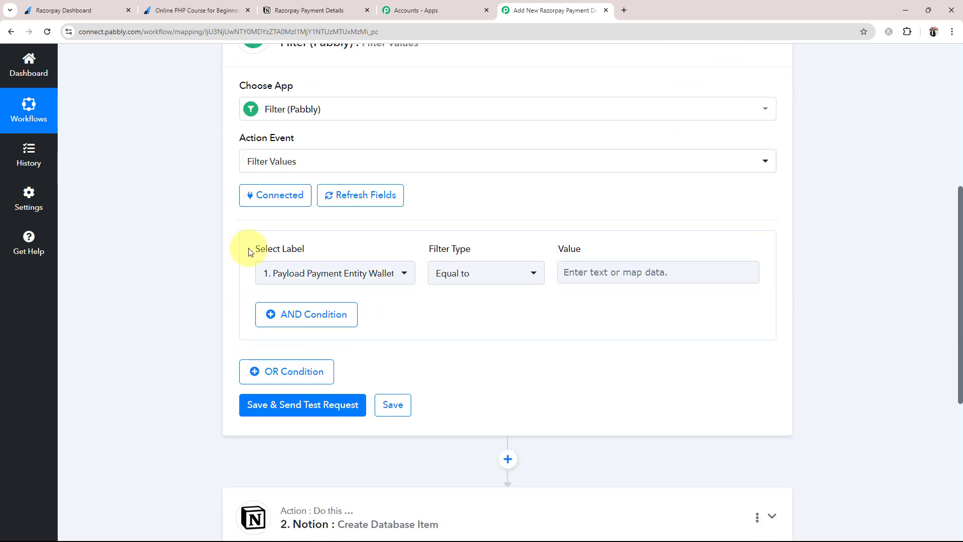
{"action": "left_click", "coordinate": [304, 271]}
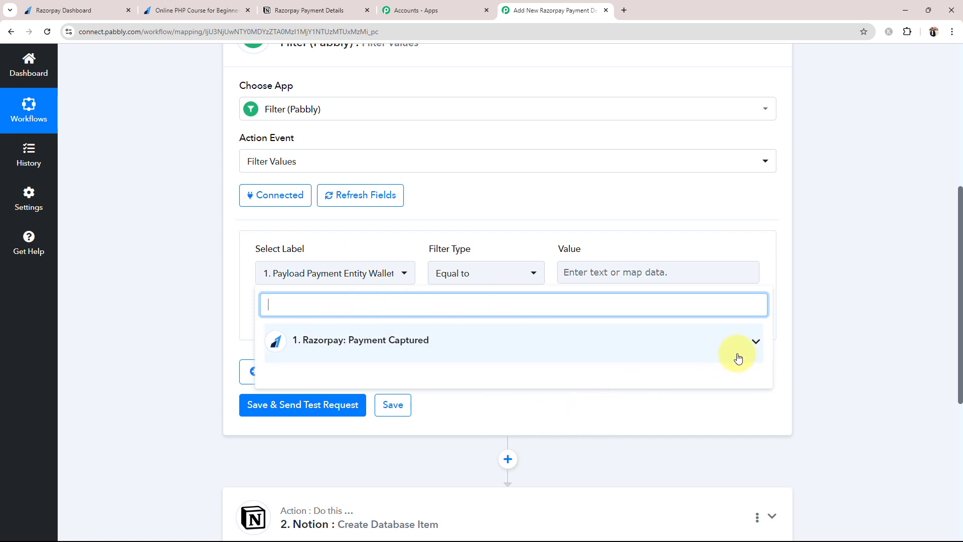
{"action": "left_click", "coordinate": [755, 341]}
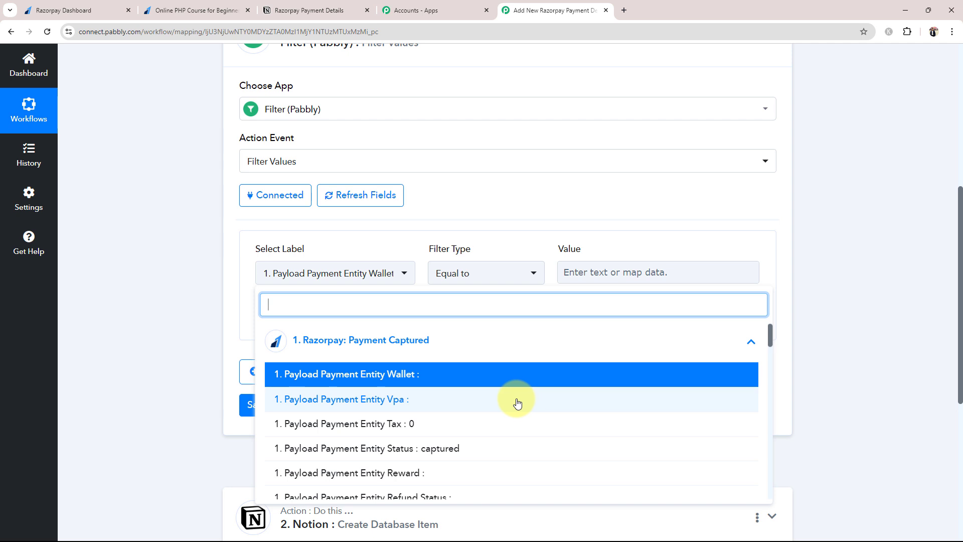
{"action": "scroll", "coordinate": [519, 404], "scroll_direction": "down", "scroll_amount": 4}
{"action": "scroll", "coordinate": [517, 405], "scroll_direction": "down", "scroll_amount": 2}
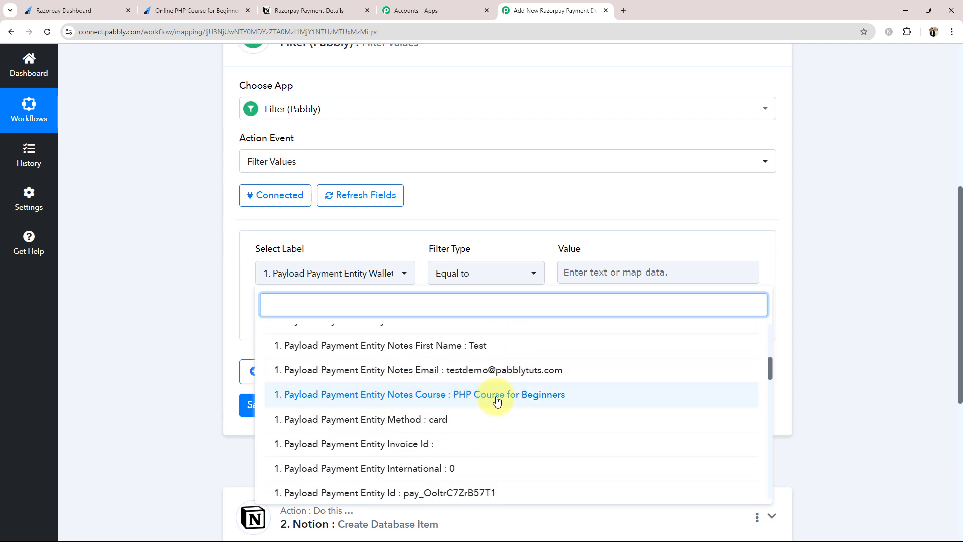
{"action": "left_click", "coordinate": [476, 401]}
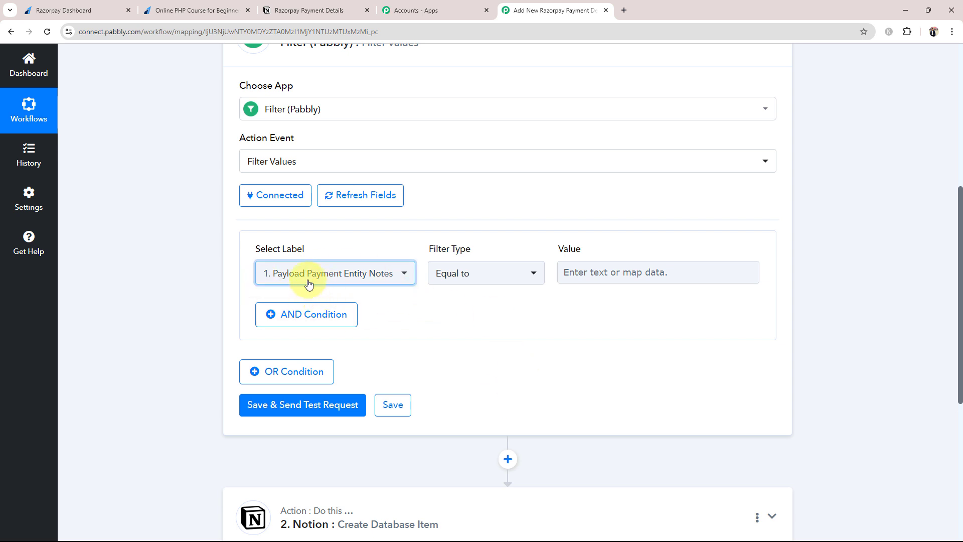
Keep the Equal to condition and enter PHP as the comparison value.
{"action": "left_click", "coordinate": [324, 277]}
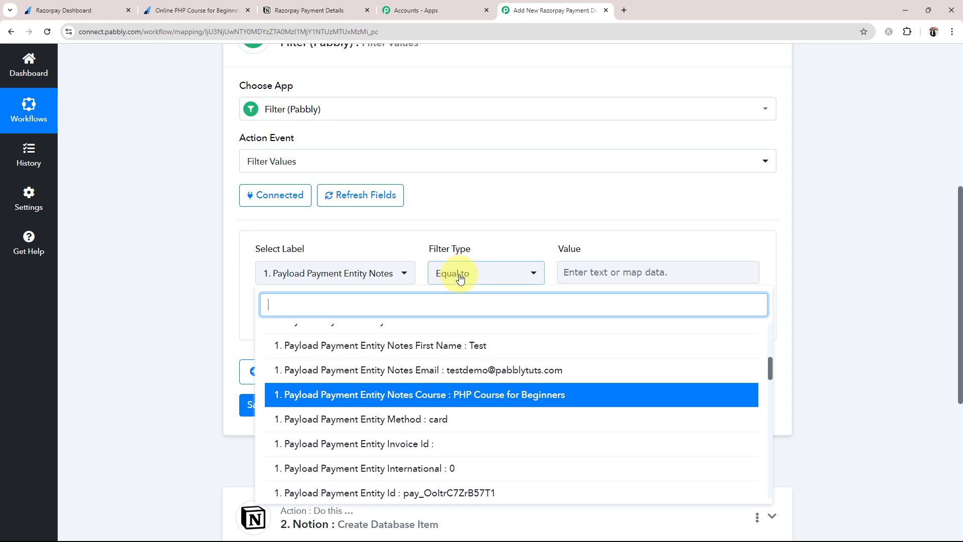
{"action": "left_click", "coordinate": [603, 274]}
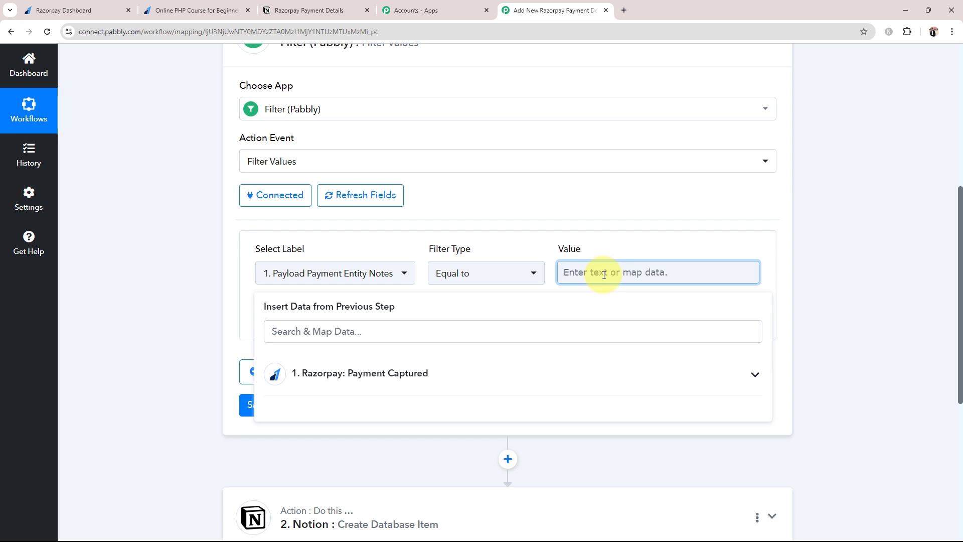
{"action": "type", "text": "PHP"}
{"action": "left_click", "coordinate": [221, 369]}
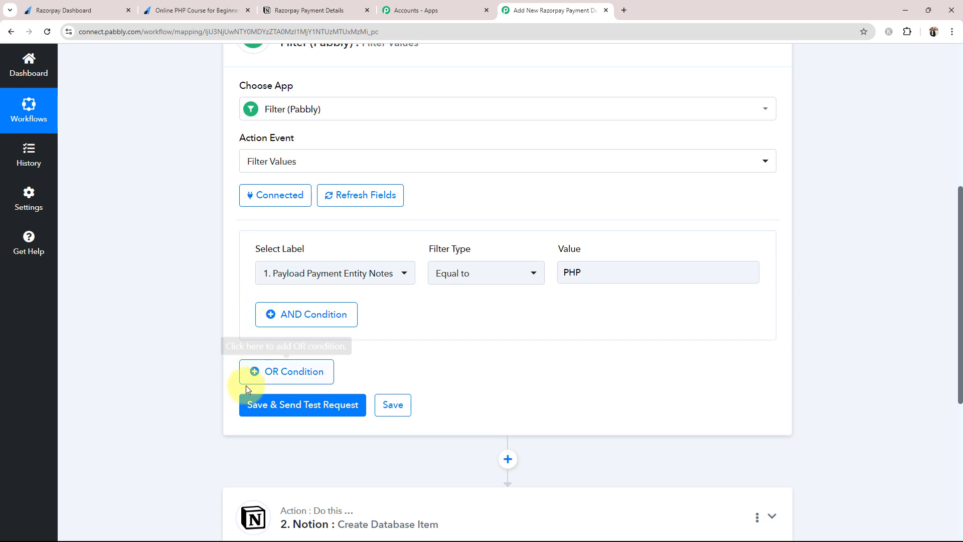
Test the filter, extend the value to 'PHP Course for Beginners', and retest it.
{"action": "left_click", "coordinate": [258, 405]}
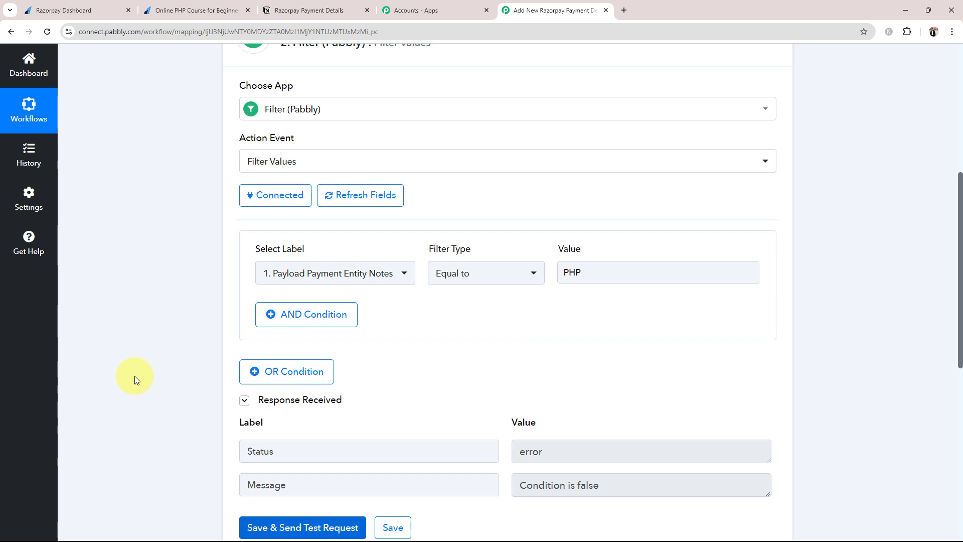
{"action": "left_click", "coordinate": [589, 274]}
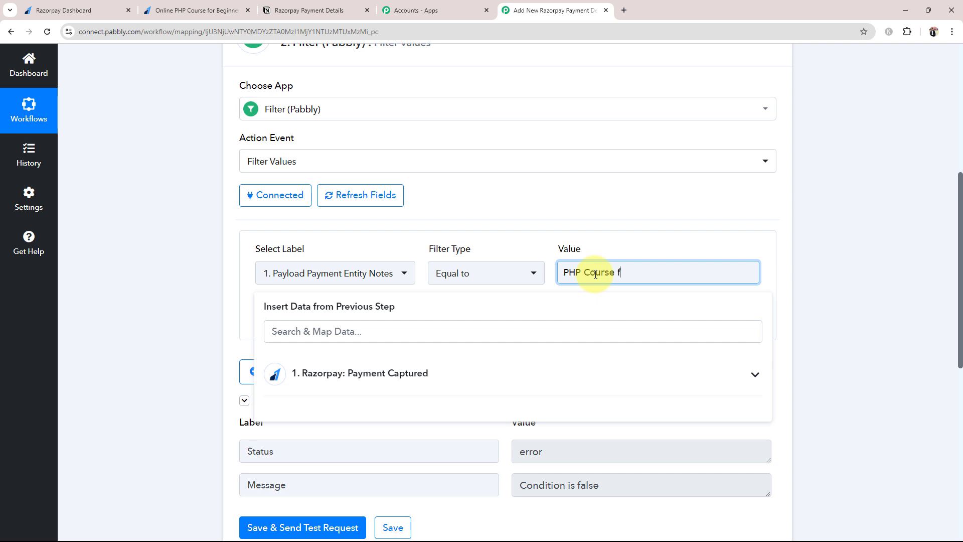
{"action": "type", "text": "Course for Beginners"}
{"action": "left_click", "coordinate": [157, 344]}
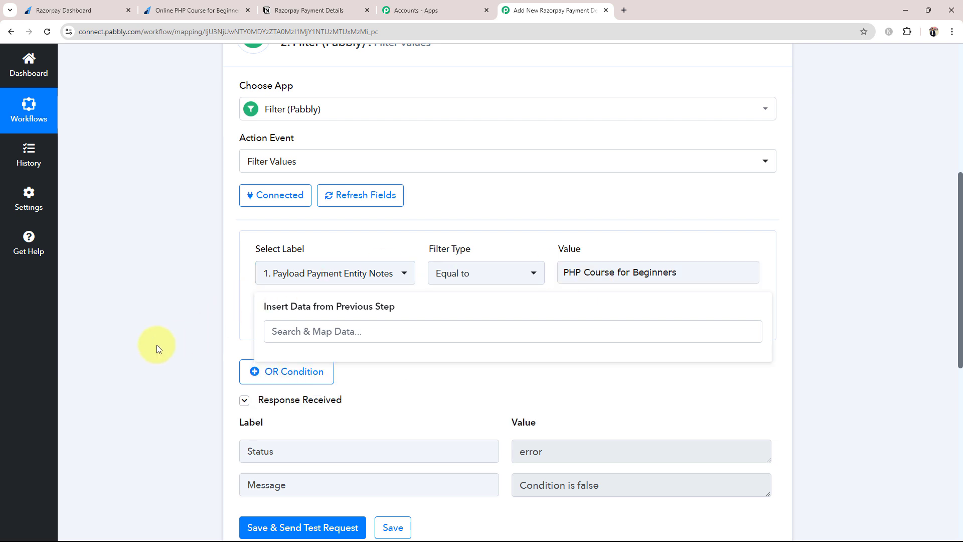
{"action": "left_click", "coordinate": [258, 527]}
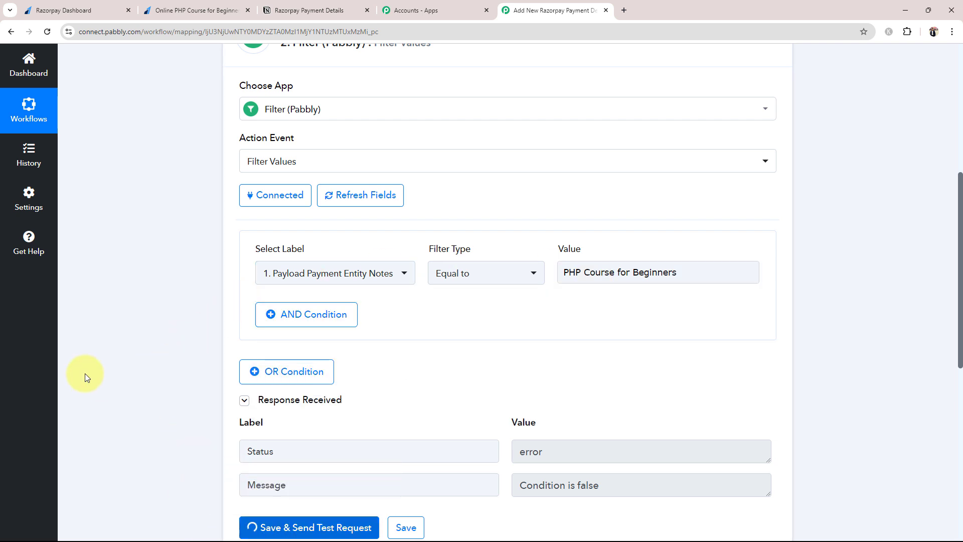
Confirm the filter test now returns Condition is true for the matched course name.
{"action": "scroll", "coordinate": [89, 374], "scroll_direction": "down", "scroll_amount": 1}
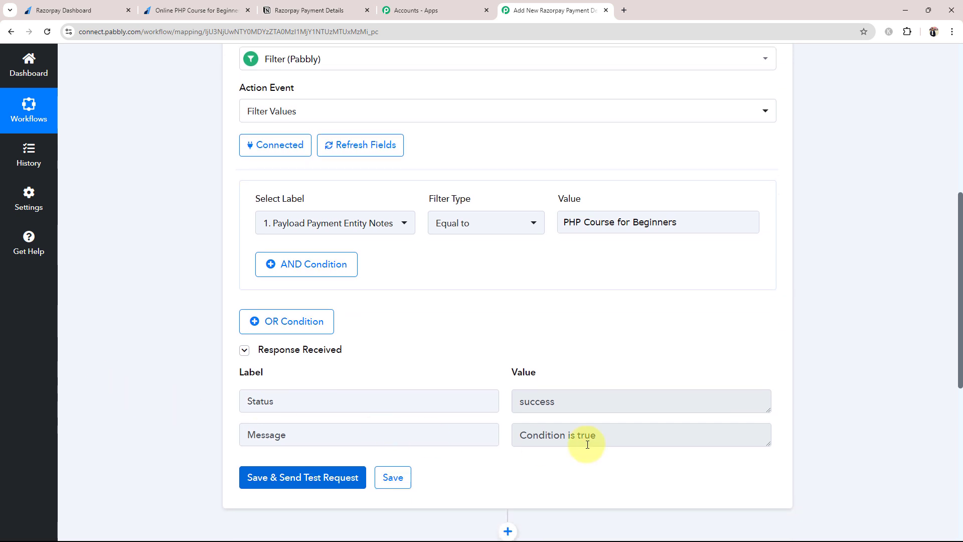
{"action": "left_click_drag", "start_coordinate": [594, 441], "coordinate": [452, 438]}
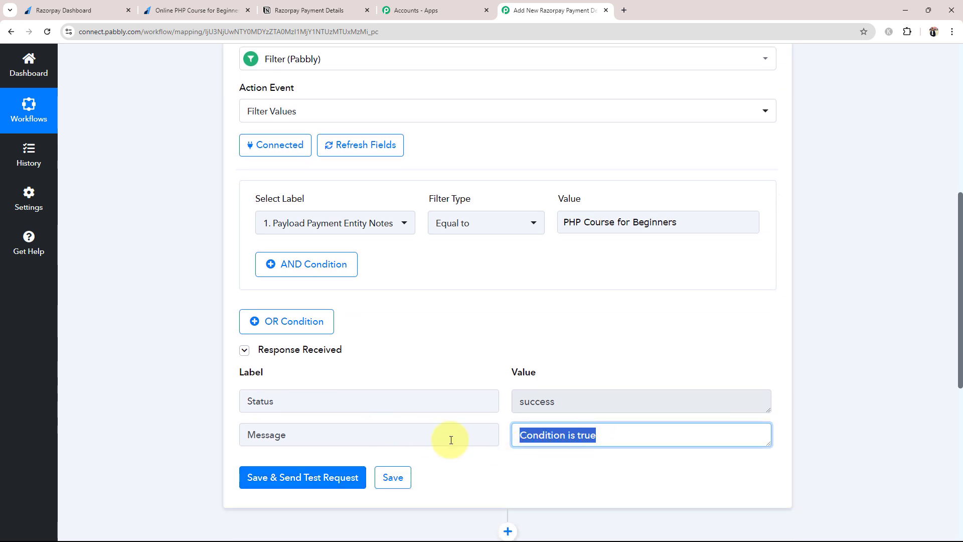
{"action": "left_click", "coordinate": [173, 400]}
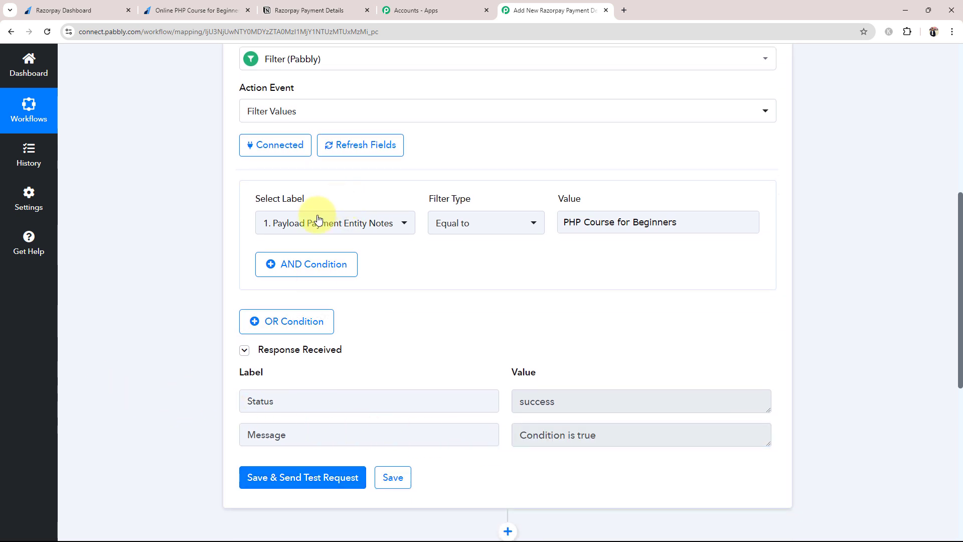
{"action": "left_click", "coordinate": [612, 222]}
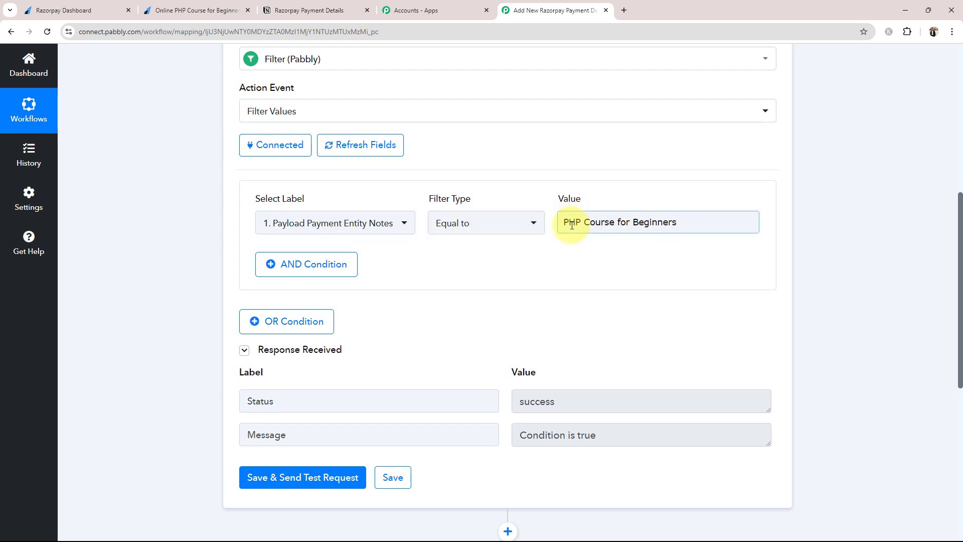
{"action": "left_click", "coordinate": [359, 206]}
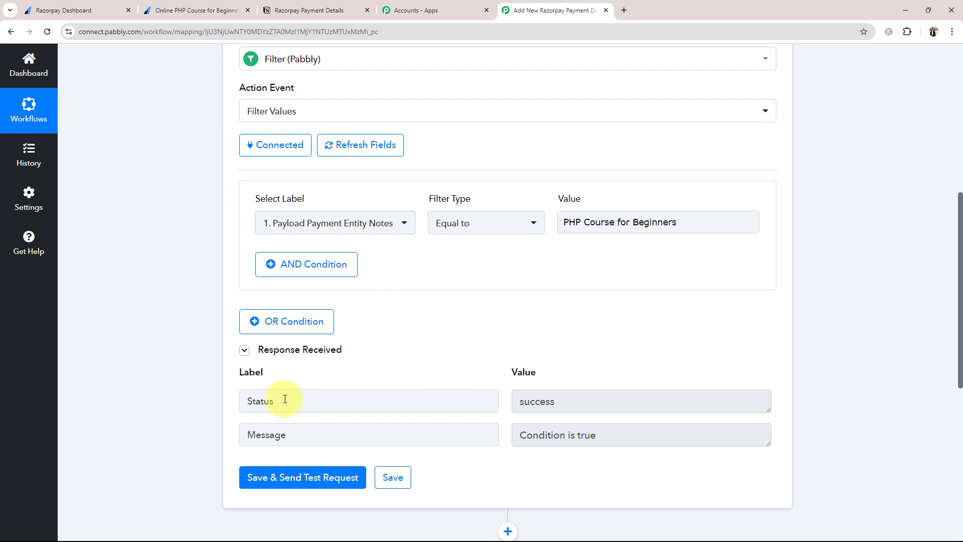
Cross-check 'PHP Course for Beginners' against the Razorpay payment pages, then expand the Notion Create Database Item step.
{"action": "left_click", "coordinate": [66, 8]}
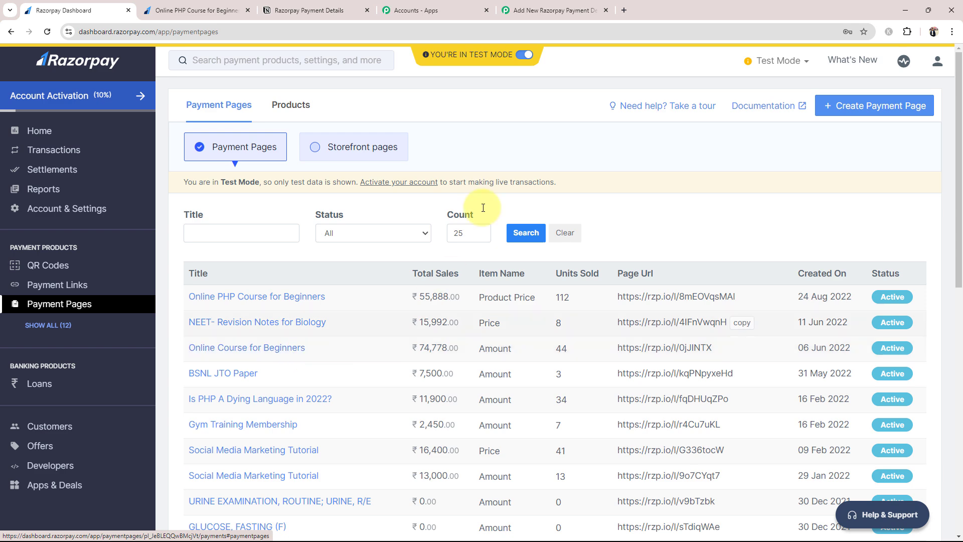
{"action": "left_click", "coordinate": [536, 6]}
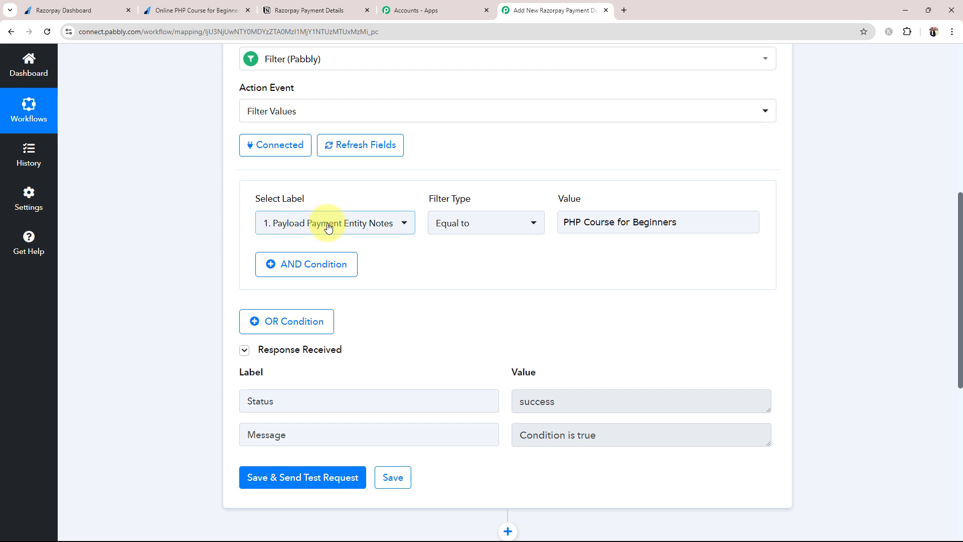
{"action": "left_click_drag", "start_coordinate": [559, 223], "coordinate": [699, 241]}
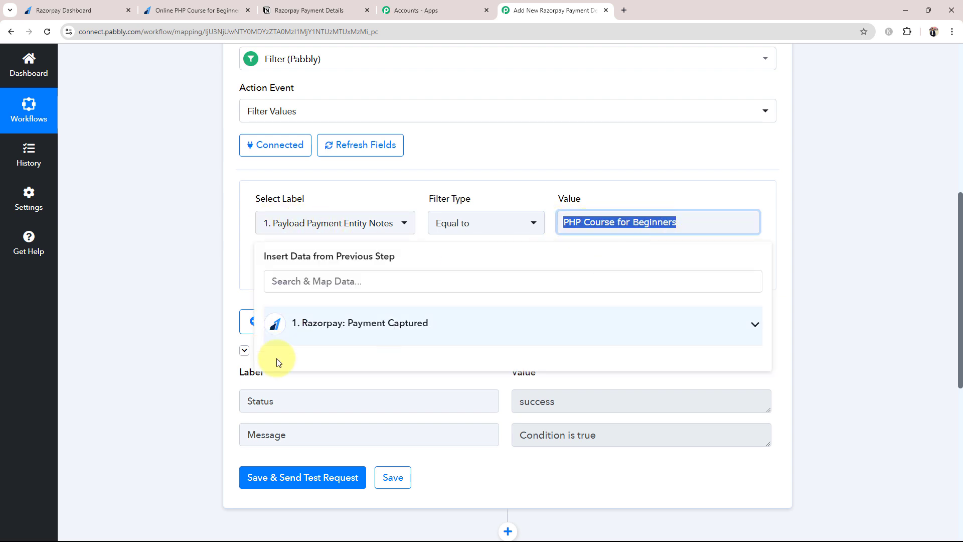
{"action": "left_click", "coordinate": [173, 377]}
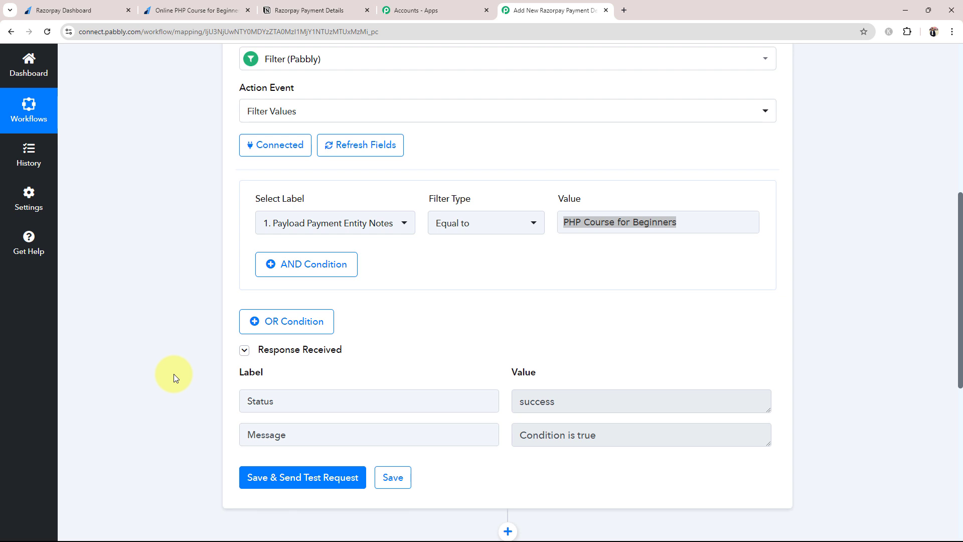
{"action": "scroll", "coordinate": [160, 311], "scroll_direction": "down", "scroll_amount": 4}
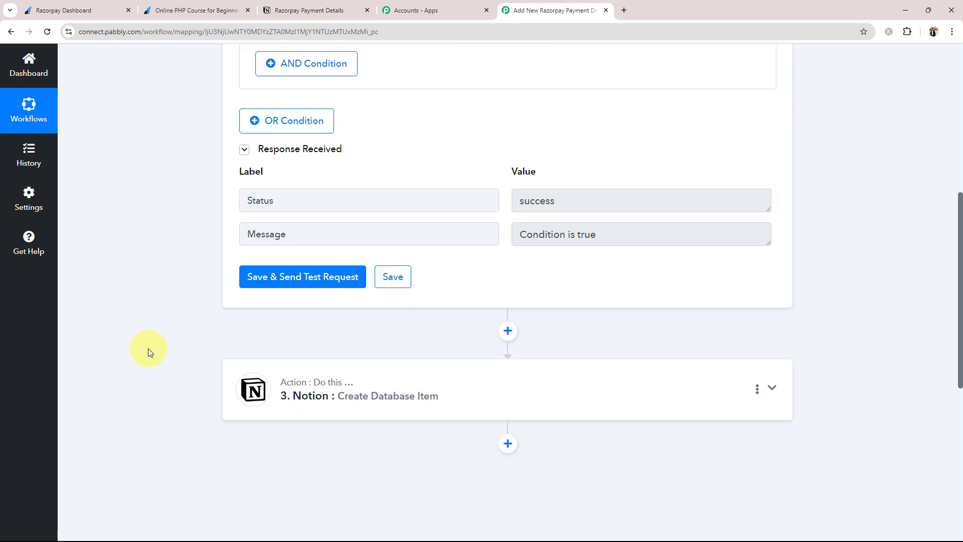
{"action": "left_click", "coordinate": [323, 393]}
Start adding a new Notion connection to the Notion step.
{"action": "scroll", "coordinate": [359, 225], "scroll_direction": "up", "scroll_amount": 3}
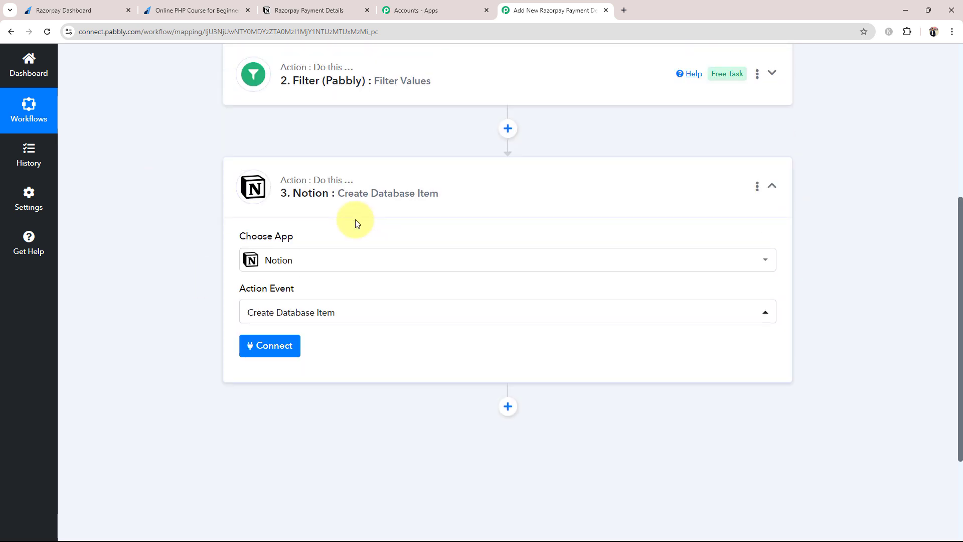
{"action": "left_click", "coordinate": [269, 347]}
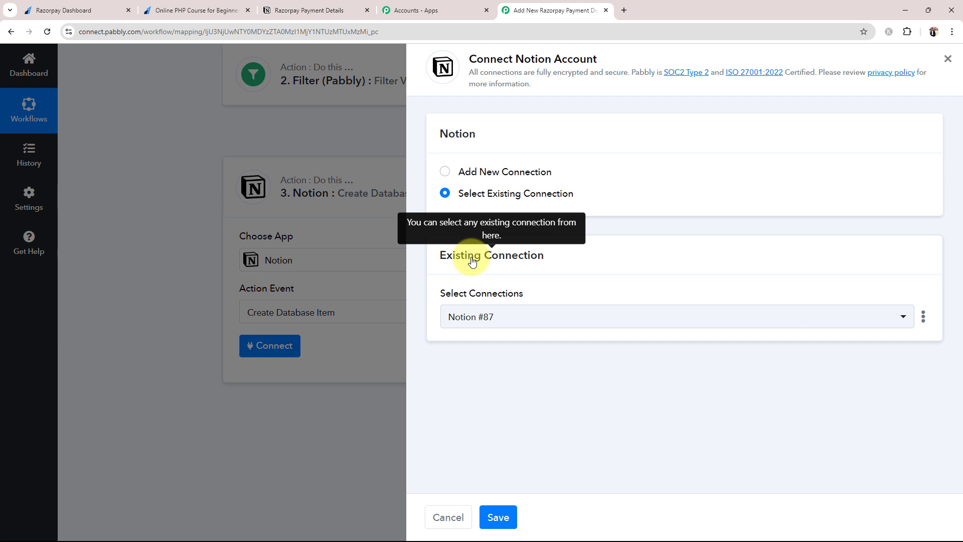
{"action": "left_click", "coordinate": [447, 172]}
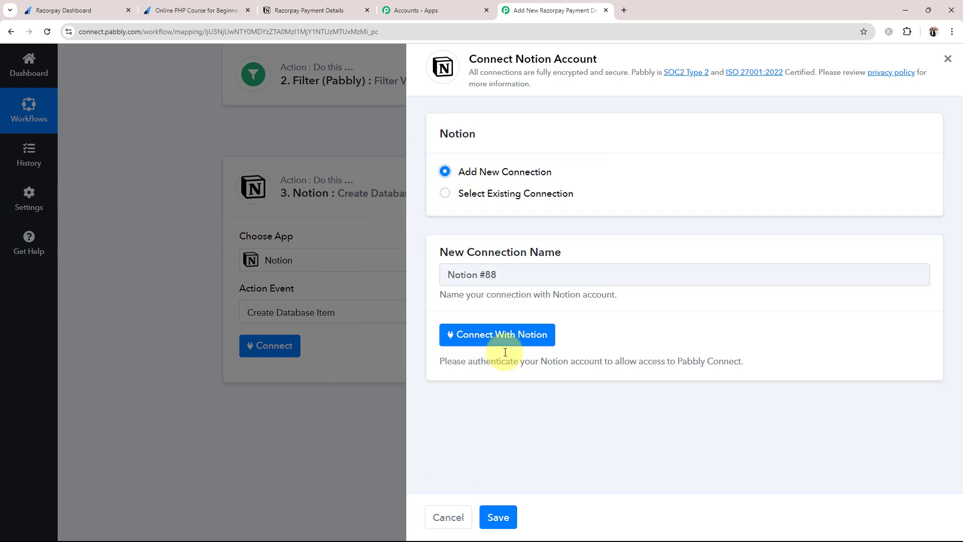
{"action": "left_click", "coordinate": [497, 341]}
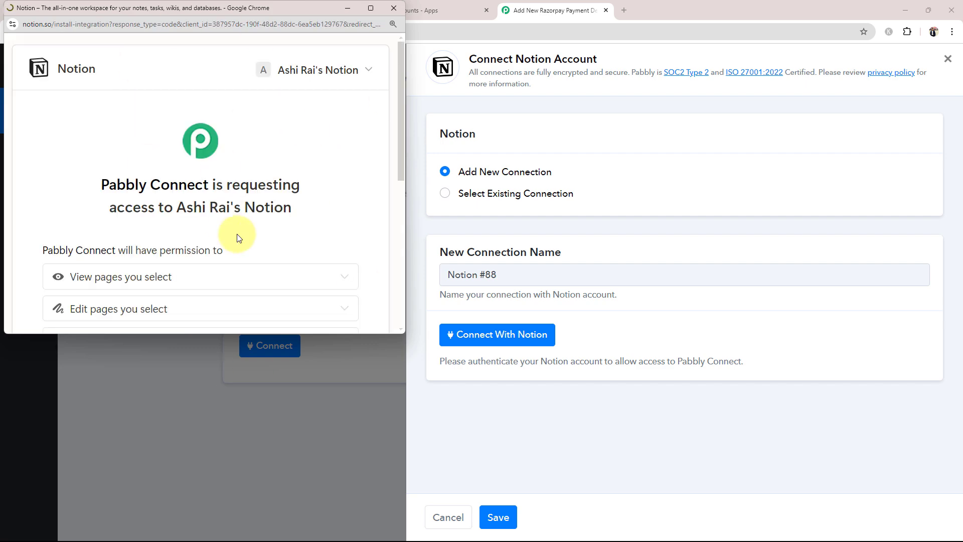
Share the Razorpay Payment Details page with Pabbly Connect and allow access.
{"action": "scroll", "coordinate": [243, 240], "scroll_direction": "down", "scroll_amount": 6}
{"action": "left_click", "coordinate": [288, 164]}
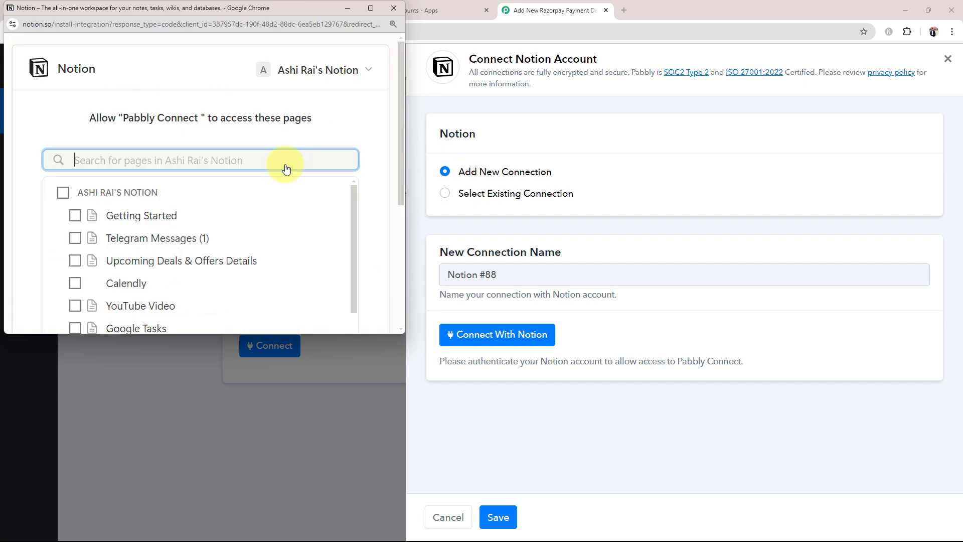
{"action": "scroll", "coordinate": [100, 281], "scroll_direction": "down", "scroll_amount": 3}
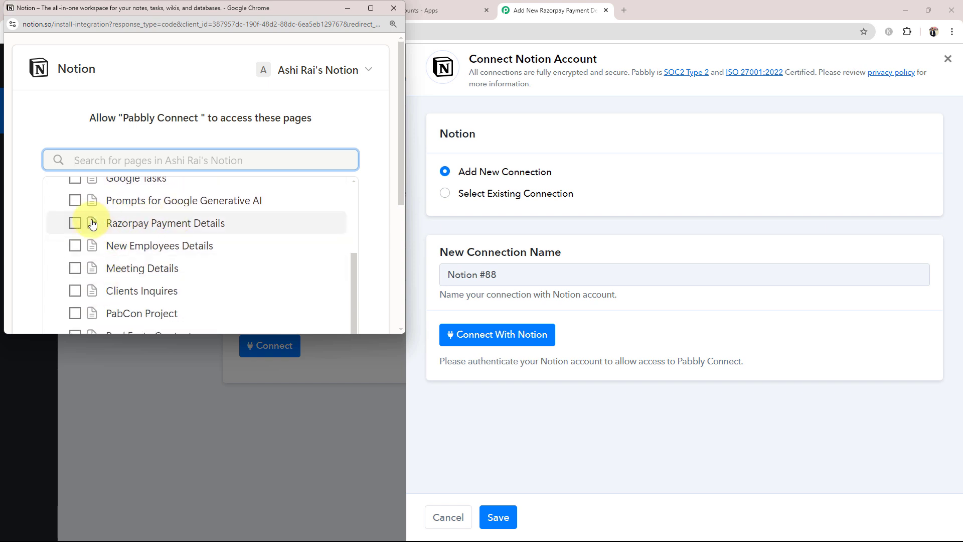
{"action": "left_click", "coordinate": [76, 222]}
{"action": "scroll", "coordinate": [251, 255], "scroll_direction": "down", "scroll_amount": 3}
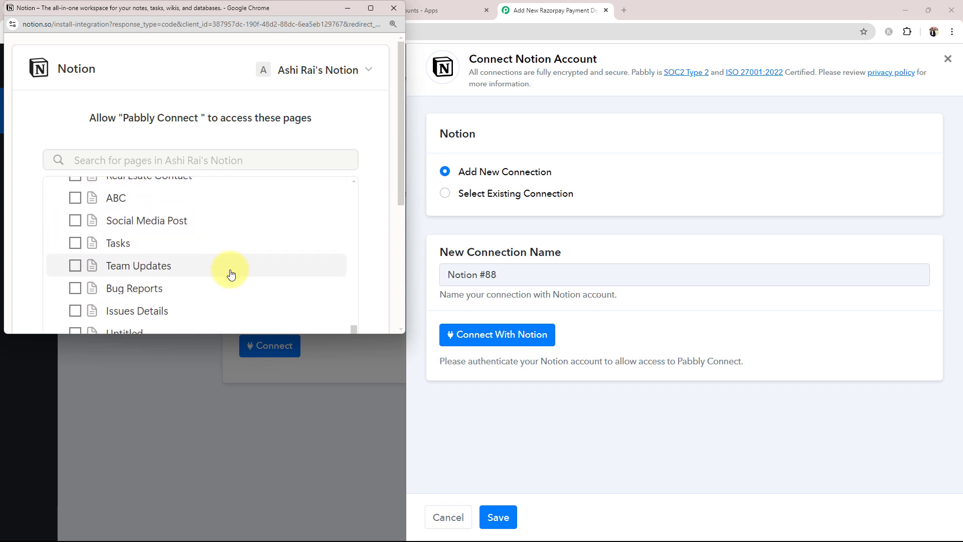
{"action": "scroll", "coordinate": [231, 273], "scroll_direction": "down", "scroll_amount": 4}
{"action": "left_click", "coordinate": [253, 273]}
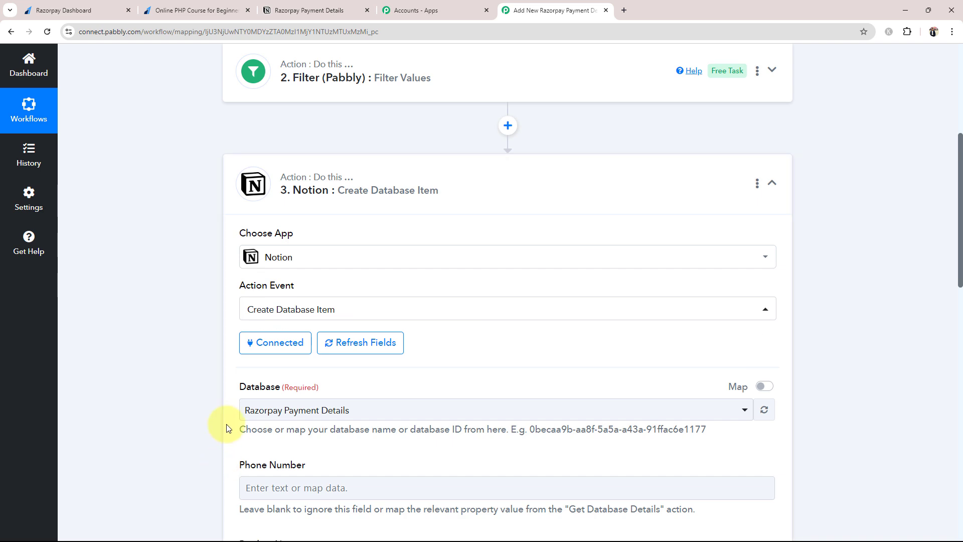
Compare the Notion Razorpay Payment Details table's columns against the step's Phone Number, Product Name, Email, Name and Content fields.
{"action": "scroll", "coordinate": [222, 423], "scroll_direction": "down", "scroll_amount": 3}
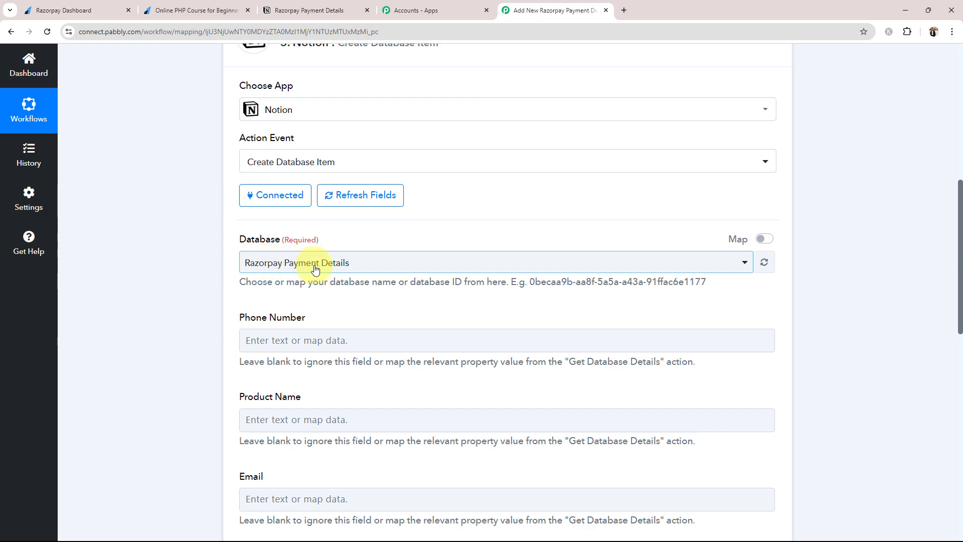
{"action": "left_click", "coordinate": [269, 14]}
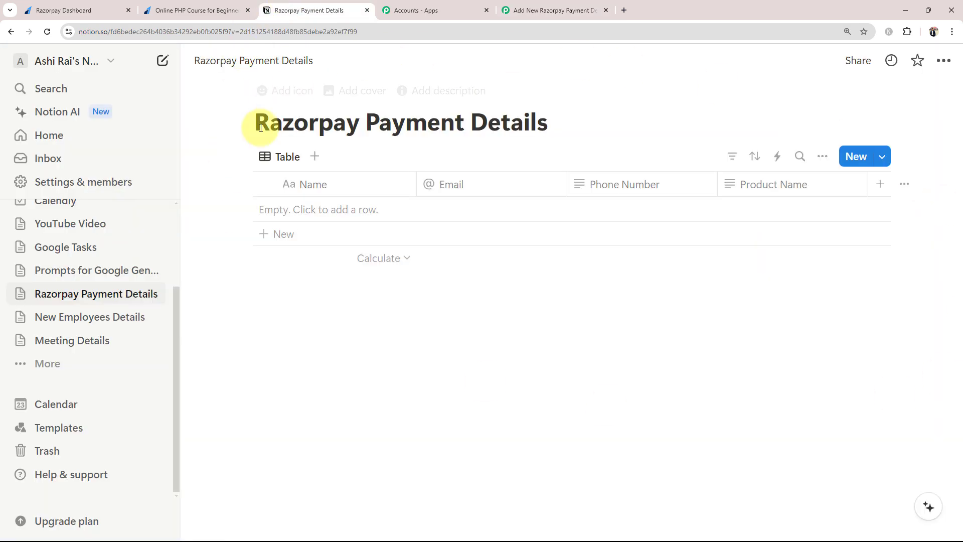
{"action": "left_click", "coordinate": [506, 10]}
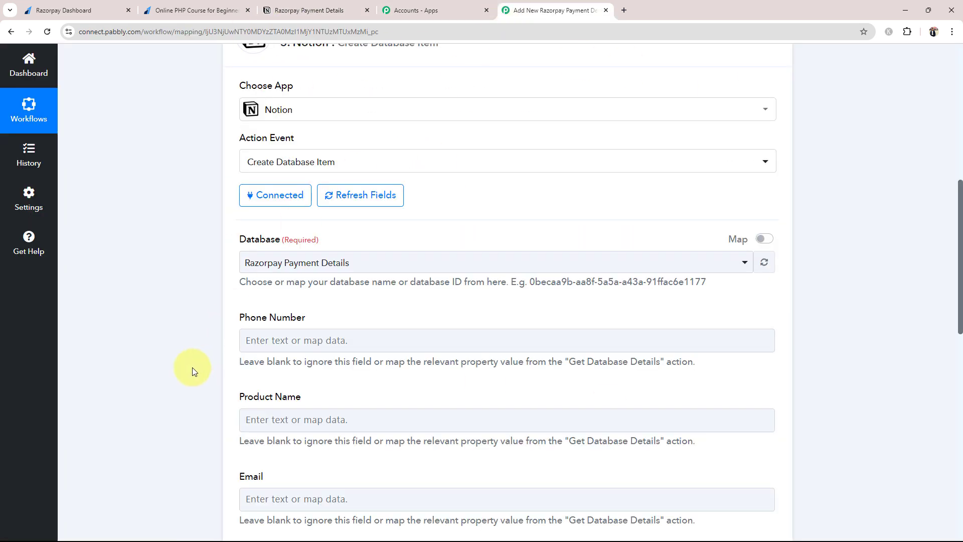
{"action": "scroll", "coordinate": [181, 351], "scroll_direction": "down", "scroll_amount": 2}
{"action": "left_click", "coordinate": [281, 10]}
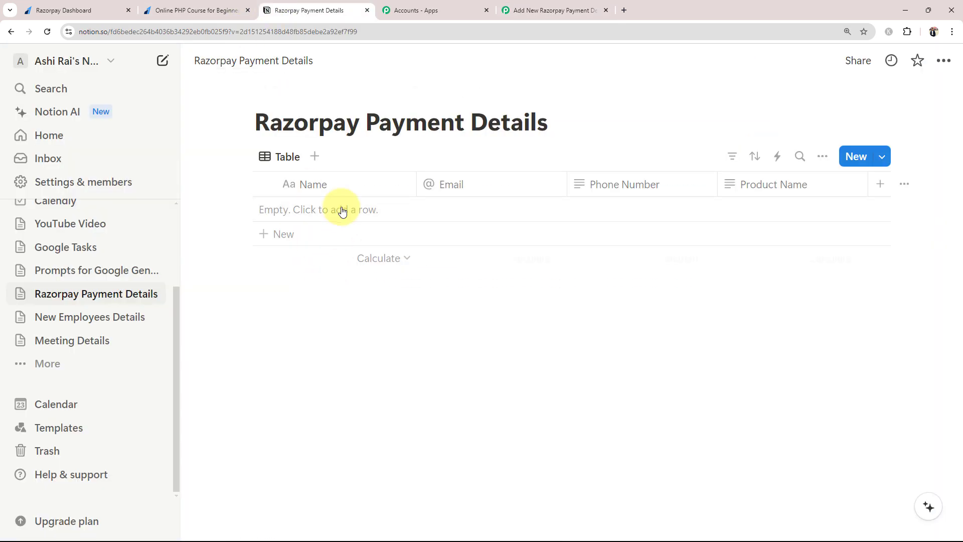
{"action": "left_click", "coordinate": [517, 10]}
{"action": "scroll", "coordinate": [376, 377], "scroll_direction": "down", "scroll_amount": 2}
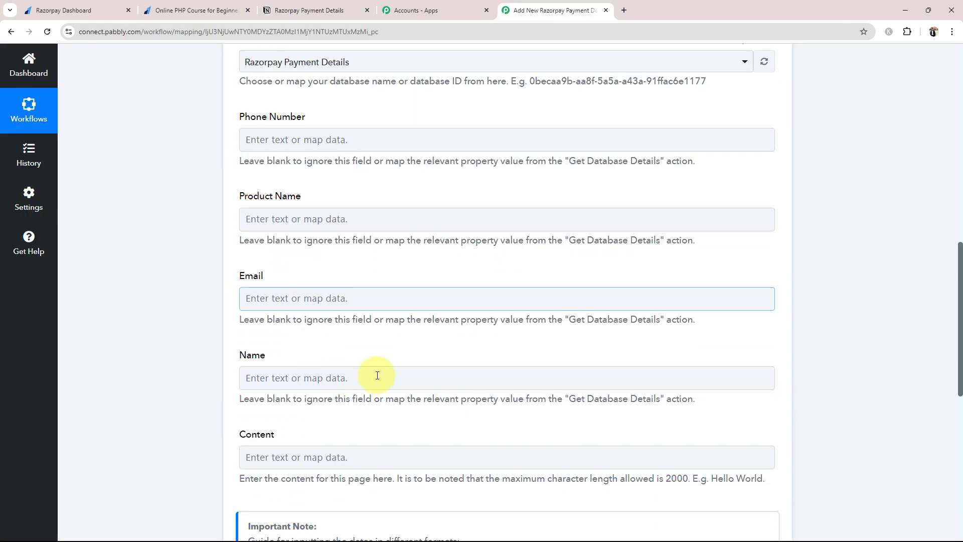
{"action": "scroll", "coordinate": [405, 197], "scroll_direction": "up", "scroll_amount": 1}
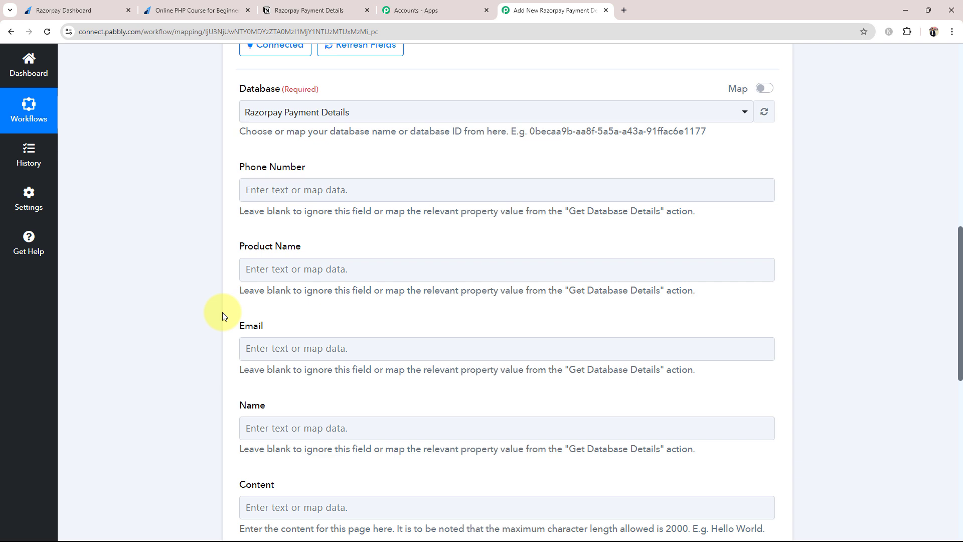
Map the payment's Notes Mobile Number into Phone Number and Notes Course into Product Name.
{"action": "left_click", "coordinate": [279, 190]}
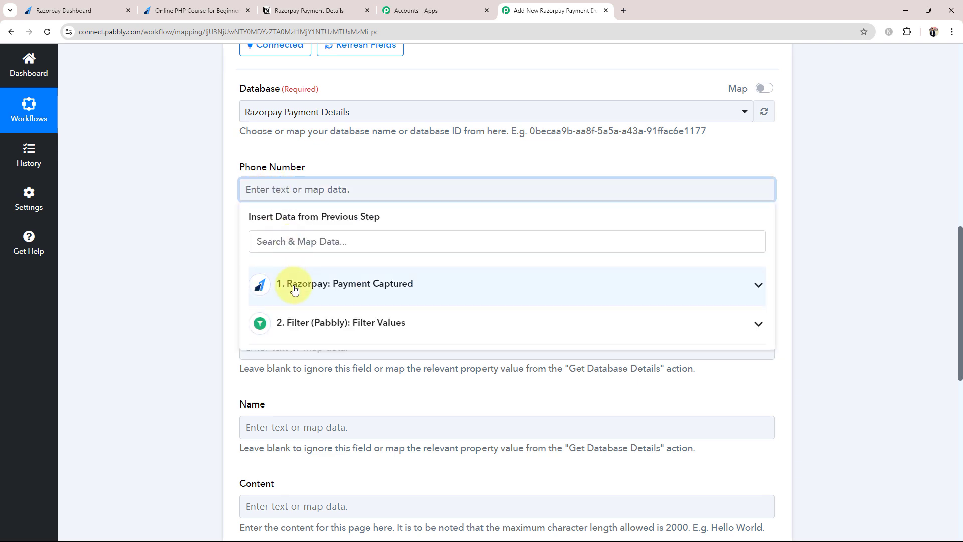
{"action": "left_click", "coordinate": [754, 287]}
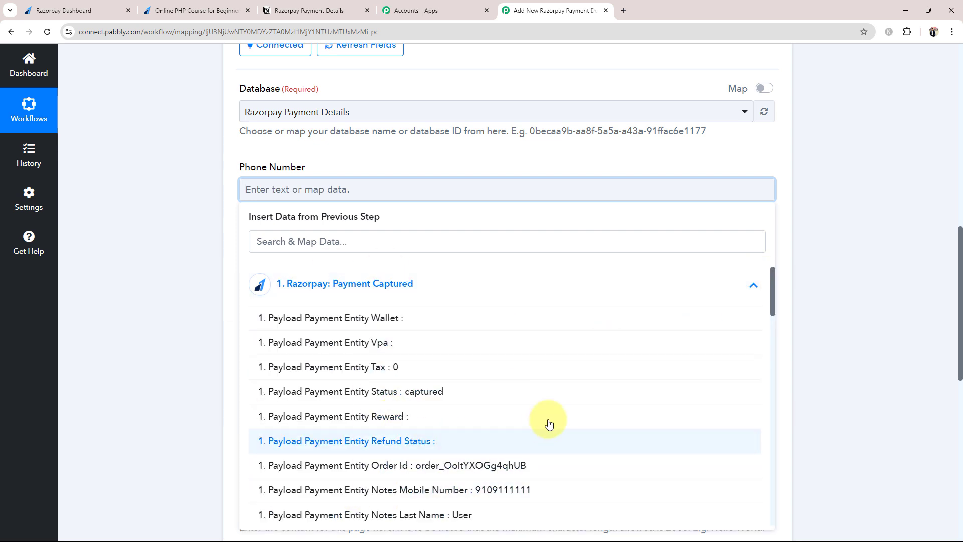
{"action": "scroll", "coordinate": [549, 423], "scroll_direction": "down", "scroll_amount": 2}
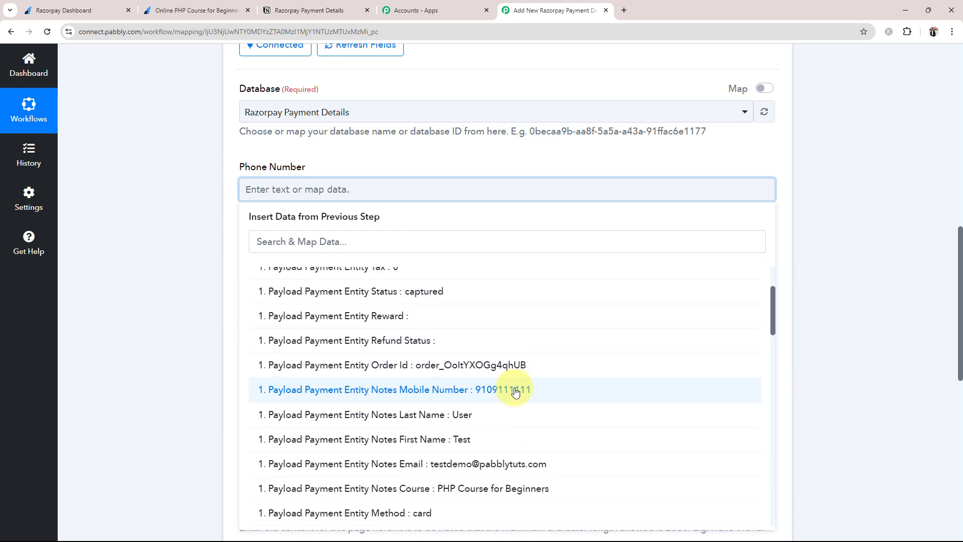
{"action": "left_click", "coordinate": [515, 391]}
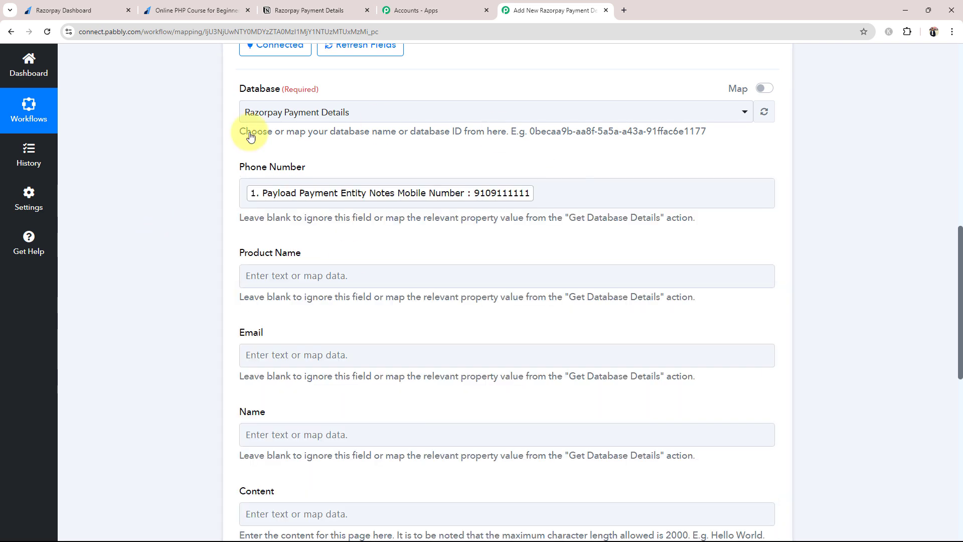
{"action": "scroll", "coordinate": [176, 185], "scroll_direction": "down", "scroll_amount": 1}
{"action": "left_click", "coordinate": [284, 225]}
{"action": "left_click", "coordinate": [306, 323]}
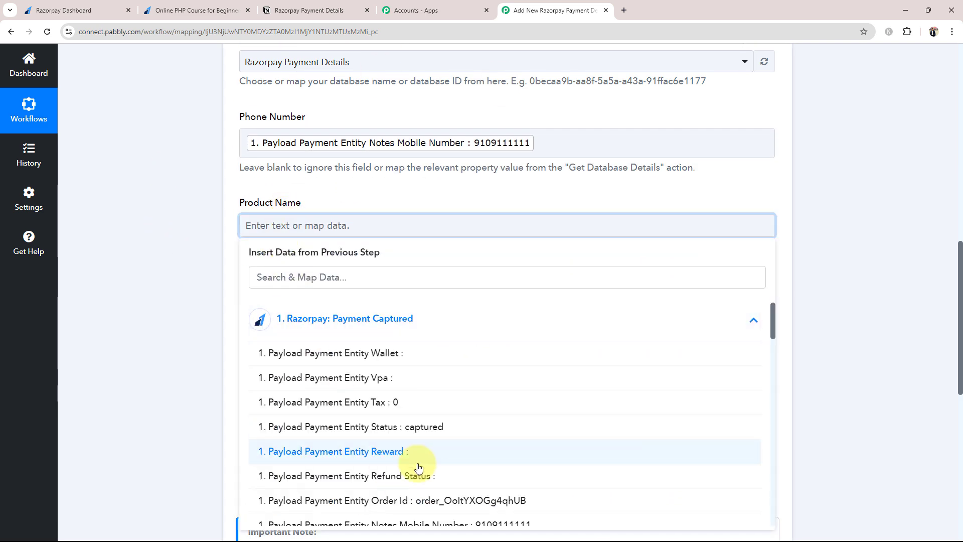
{"action": "scroll", "coordinate": [402, 462], "scroll_direction": "down", "scroll_amount": 3}
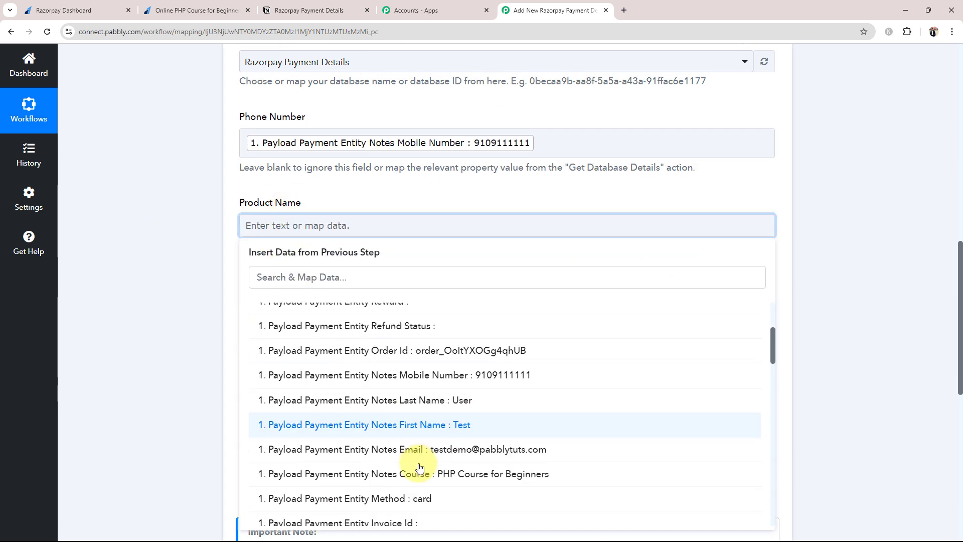
{"action": "left_click", "coordinate": [472, 476]}
{"action": "left_click", "coordinate": [143, 288]}
Map the payment's Notes Email into the Email field.
{"action": "scroll", "coordinate": [143, 288], "scroll_direction": "down", "scroll_amount": 2}
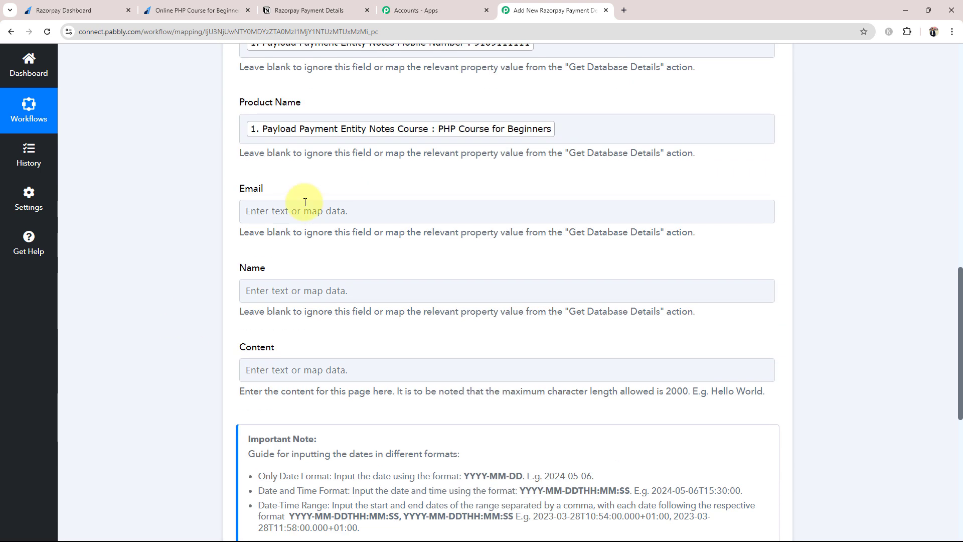
{"action": "left_click", "coordinate": [304, 209]}
{"action": "left_click", "coordinate": [344, 315]}
{"action": "scroll", "coordinate": [354, 366], "scroll_direction": "down", "scroll_amount": 5}
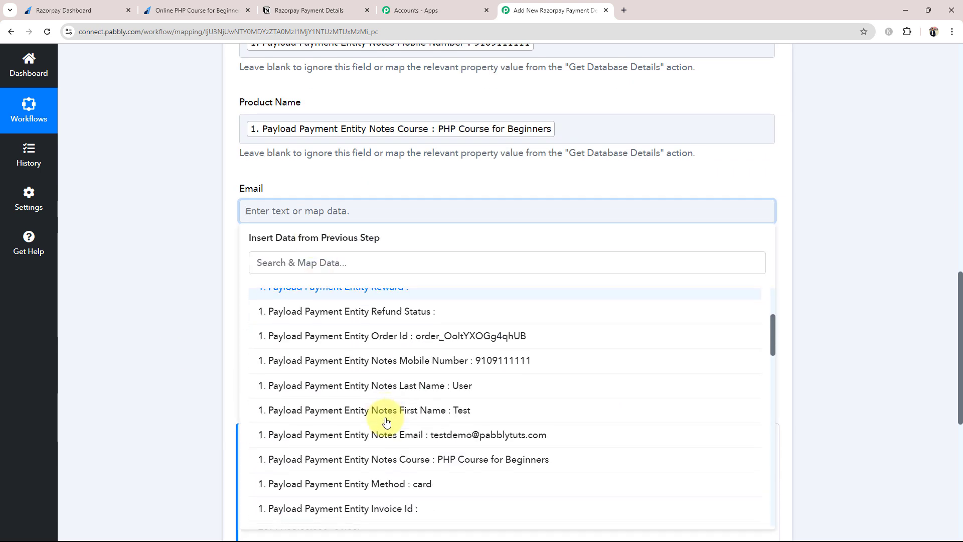
{"action": "left_click", "coordinate": [425, 390]}
{"action": "left_click", "coordinate": [167, 287]}
Map Notes First Name plus Notes Last Name into Name, leaving Content empty.
{"action": "scroll", "coordinate": [167, 287], "scroll_direction": "down", "scroll_amount": 2}
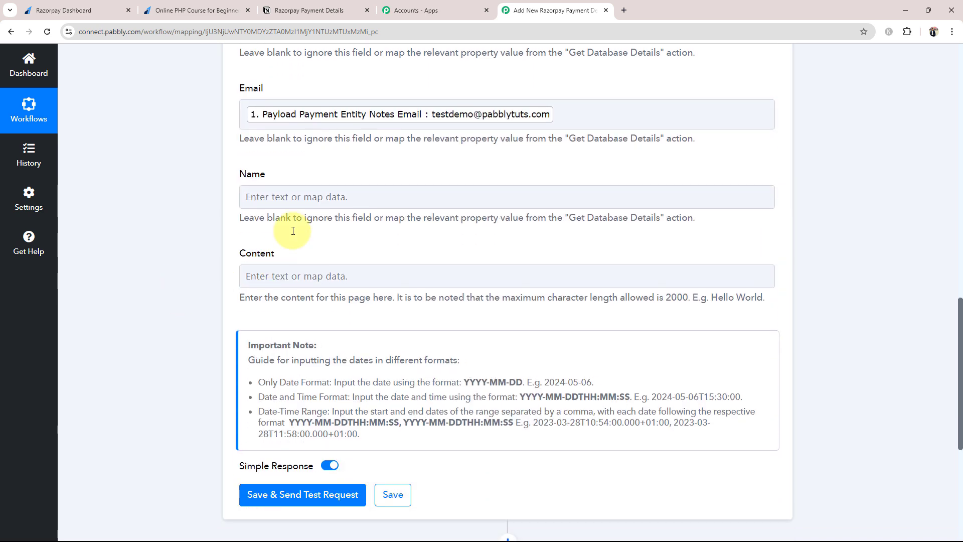
{"action": "left_click", "coordinate": [351, 196]}
{"action": "left_click", "coordinate": [353, 305]}
{"action": "scroll", "coordinate": [389, 389], "scroll_direction": "down", "scroll_amount": 3}
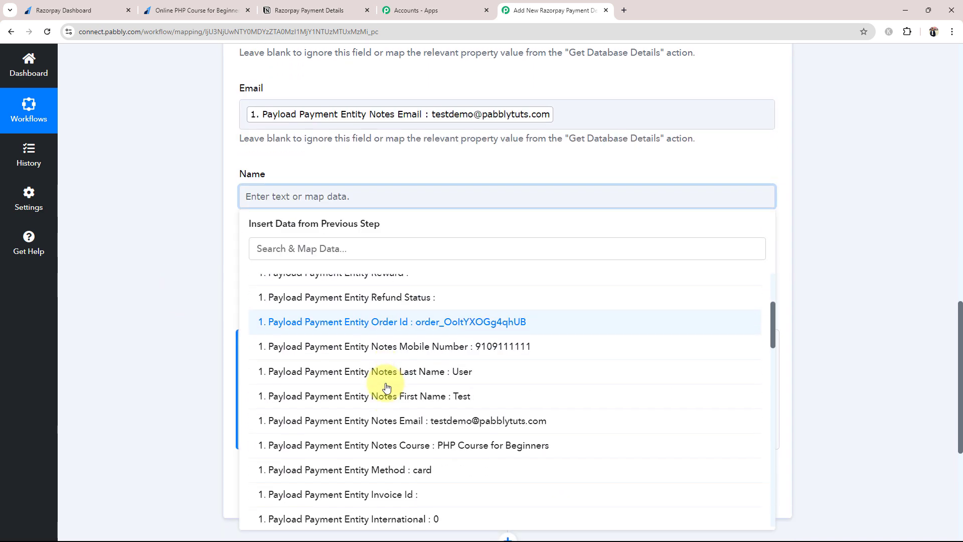
{"action": "left_click", "coordinate": [398, 404]}
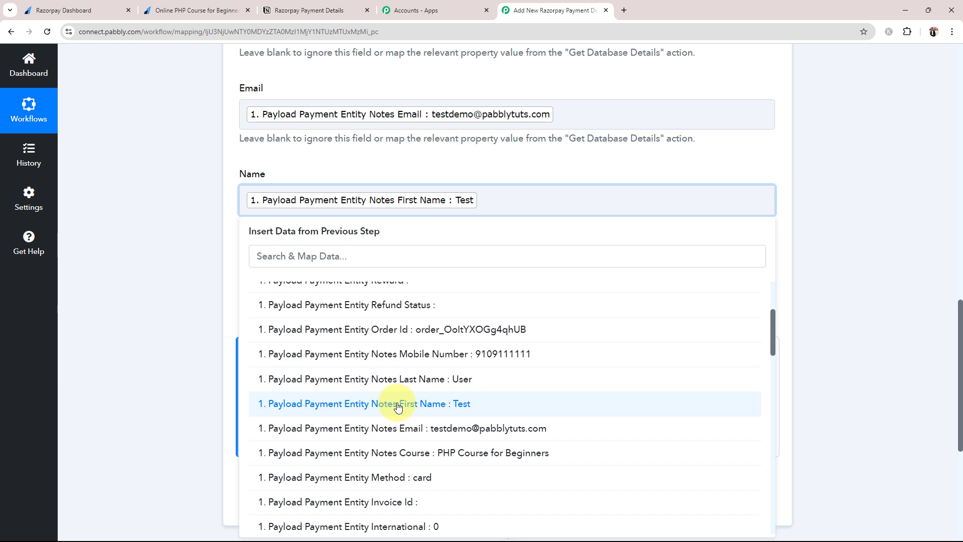
{"action": "left_click", "coordinate": [402, 379]}
{"action": "left_click", "coordinate": [152, 354]}
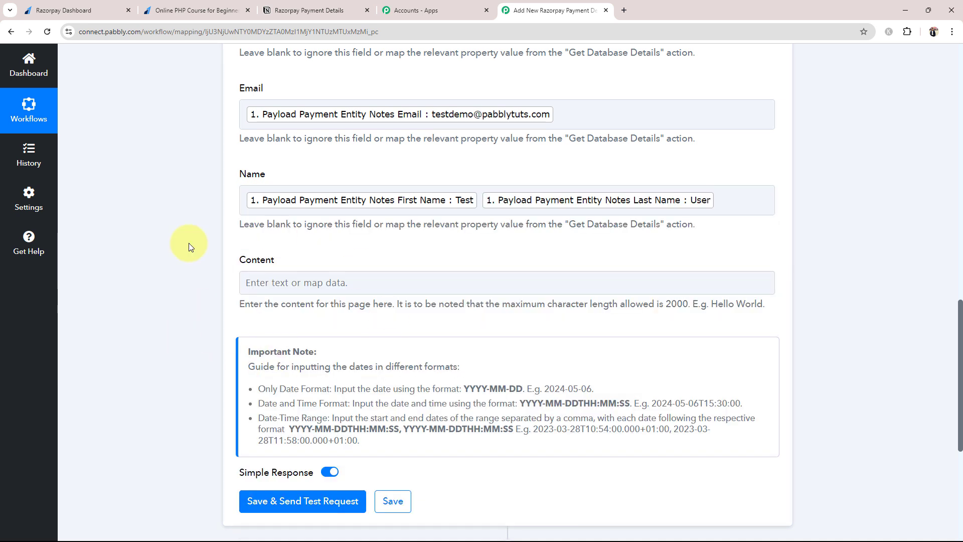
{"action": "left_click_drag", "start_coordinate": [241, 258], "coordinate": [284, 262]}
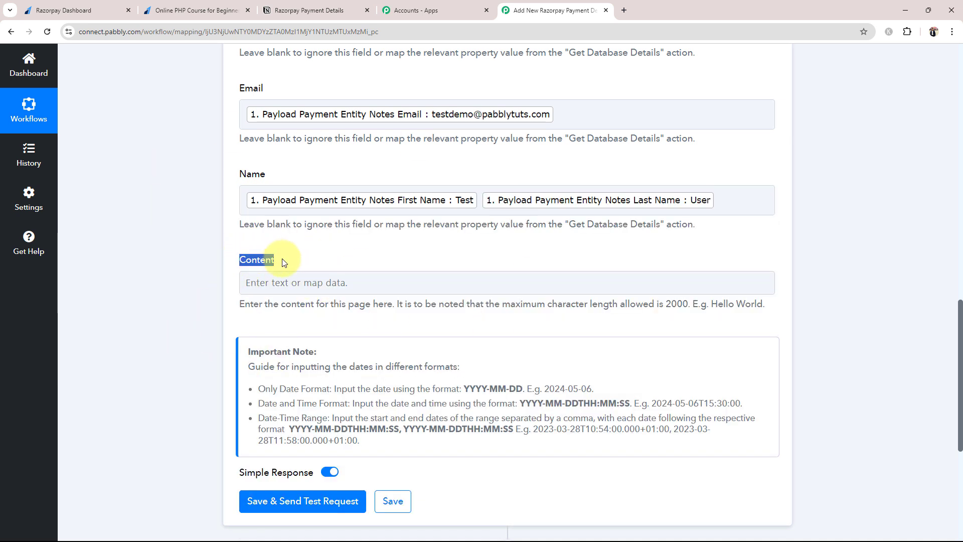
{"action": "left_click", "coordinate": [182, 299]}
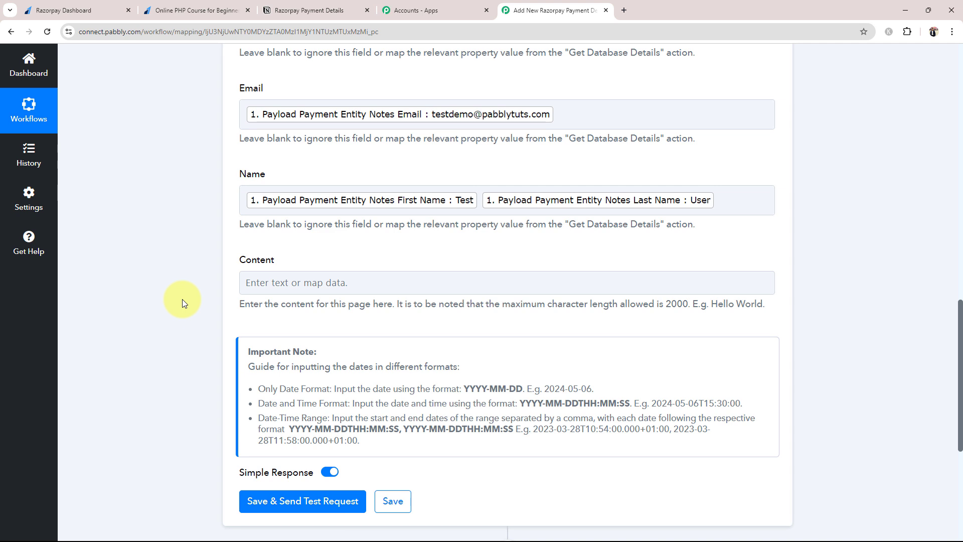
{"action": "scroll", "coordinate": [182, 299], "scroll_direction": "up", "scroll_amount": 5}
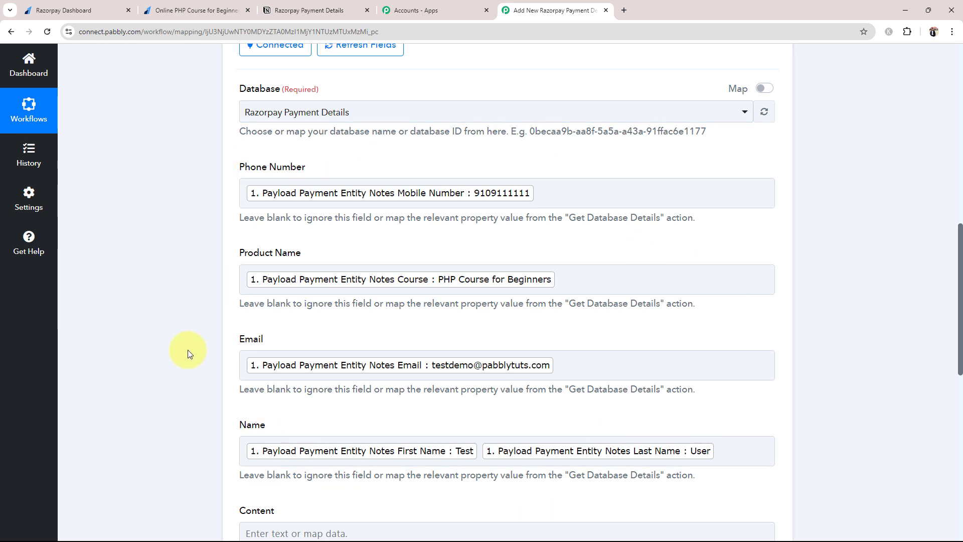
Remove the extra characters after the Phone Number mapping.
{"action": "left_click", "coordinate": [307, 8]}
{"action": "left_click", "coordinate": [519, 9]}
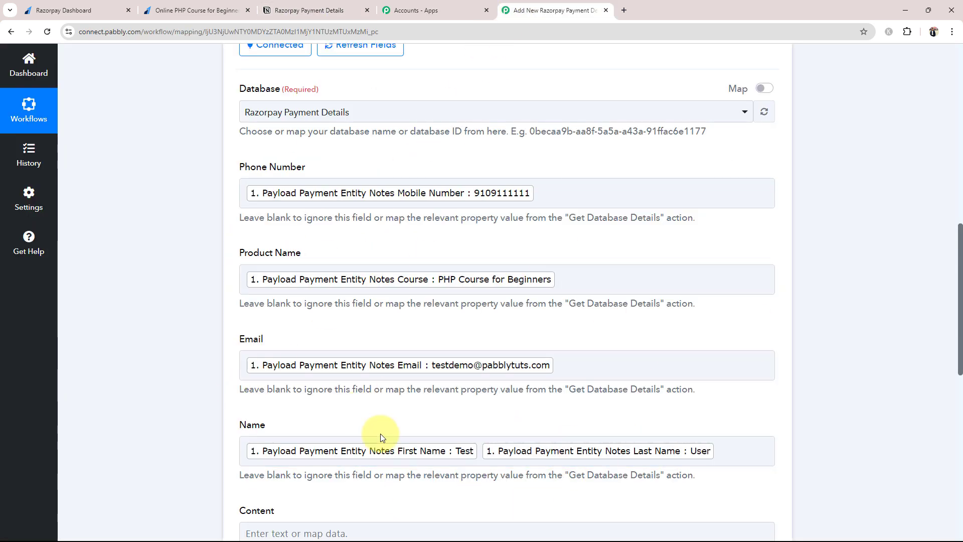
{"action": "left_click", "coordinate": [559, 199]}
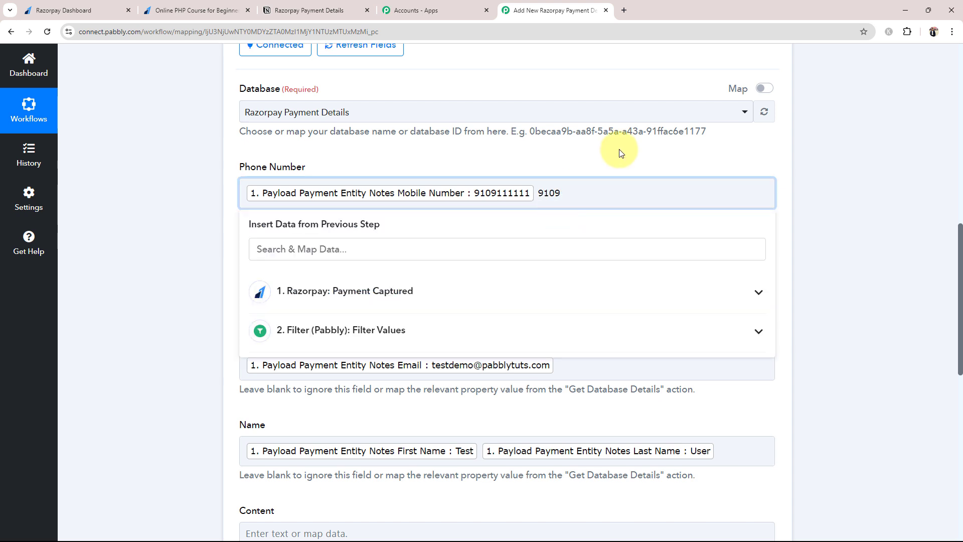
{"action": "key", "text": "BackSpace"}
{"action": "key", "text": "BackSpace"}
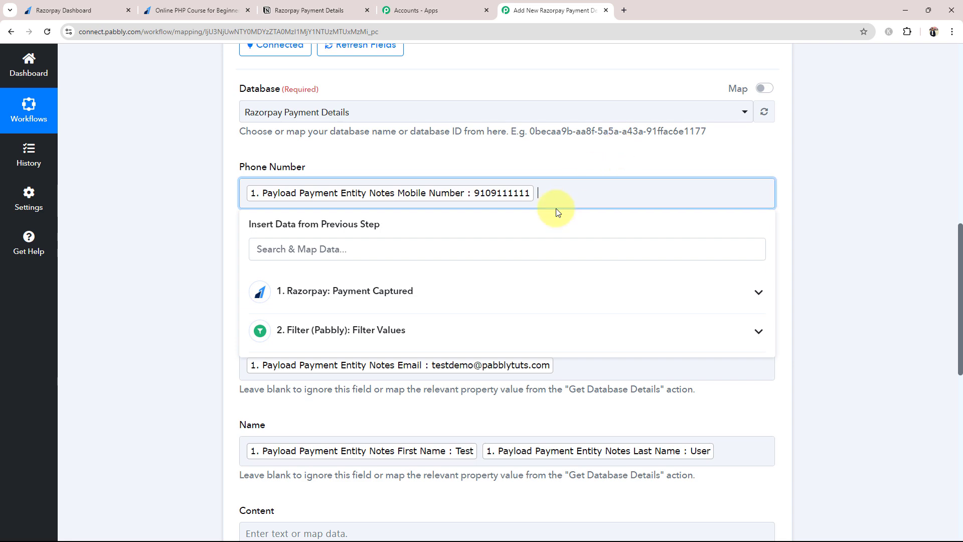
{"action": "left_click", "coordinate": [143, 323]}
Save the Notion step, send a test, and confirm the PHP Course for Beginners response and Notion row.
{"action": "scroll", "coordinate": [143, 322], "scroll_direction": "down", "scroll_amount": 3}
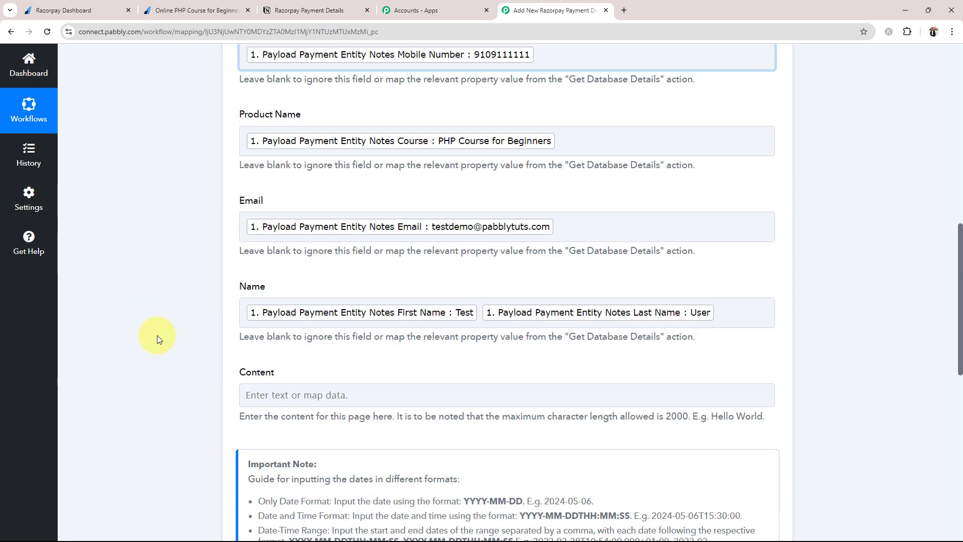
{"action": "scroll", "coordinate": [169, 352], "scroll_direction": "down", "scroll_amount": 7}
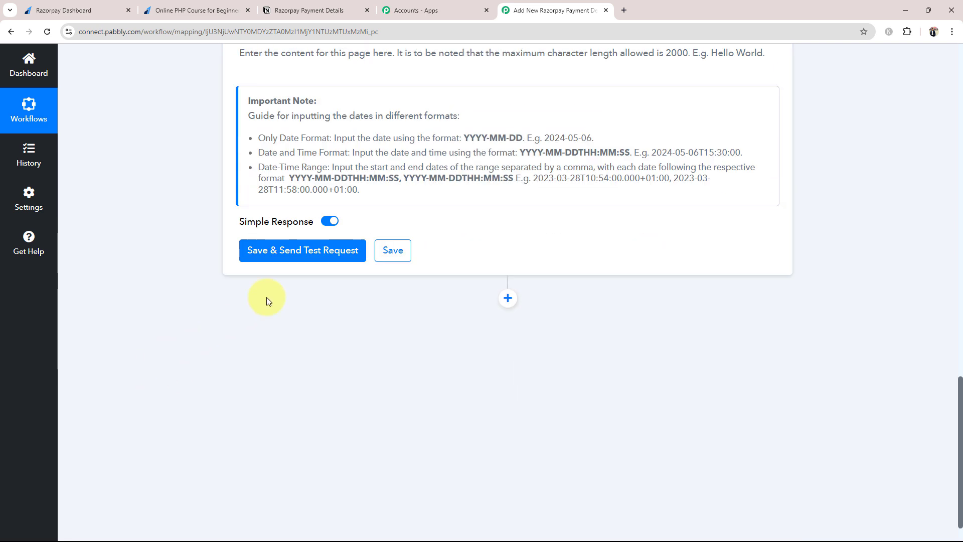
{"action": "left_click", "coordinate": [246, 255]}
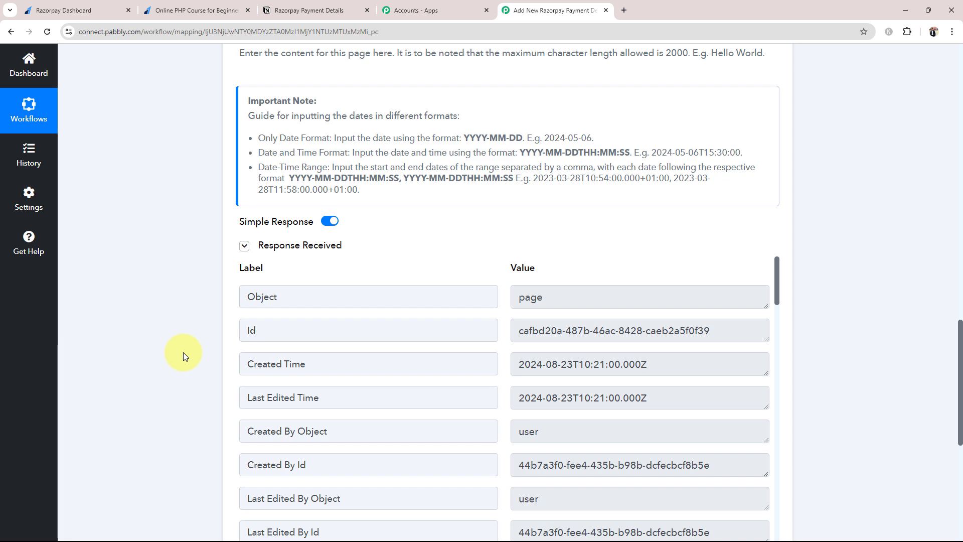
{"action": "scroll", "coordinate": [183, 352], "scroll_direction": "down", "scroll_amount": 3}
{"action": "scroll", "coordinate": [662, 335], "scroll_direction": "down", "scroll_amount": 5}
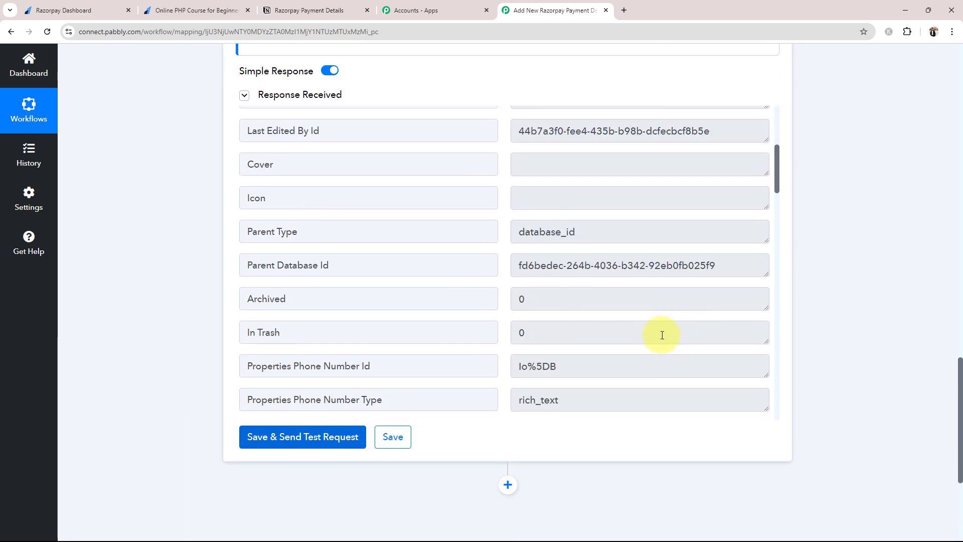
{"action": "scroll", "coordinate": [662, 335], "scroll_direction": "down", "scroll_amount": 15}
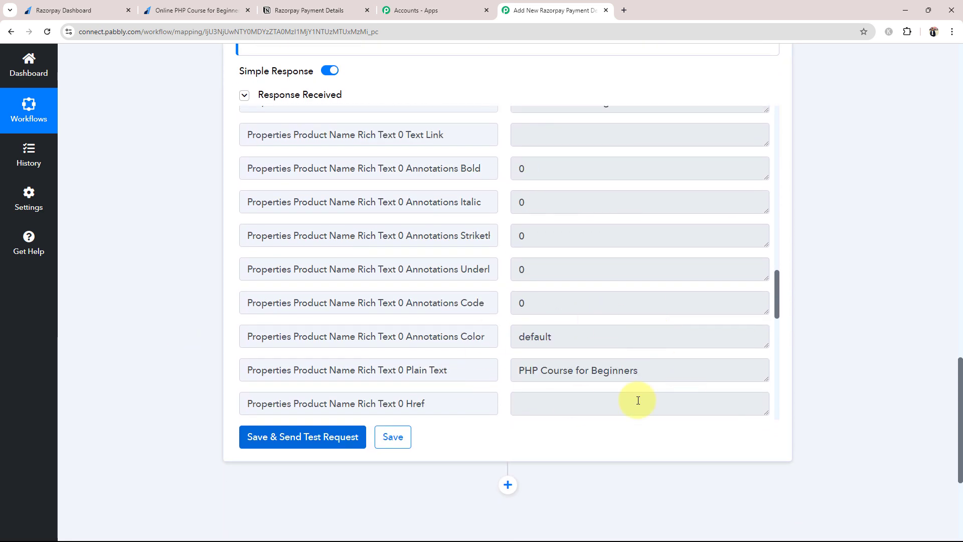
{"action": "left_click_drag", "start_coordinate": [654, 373], "coordinate": [455, 385]}
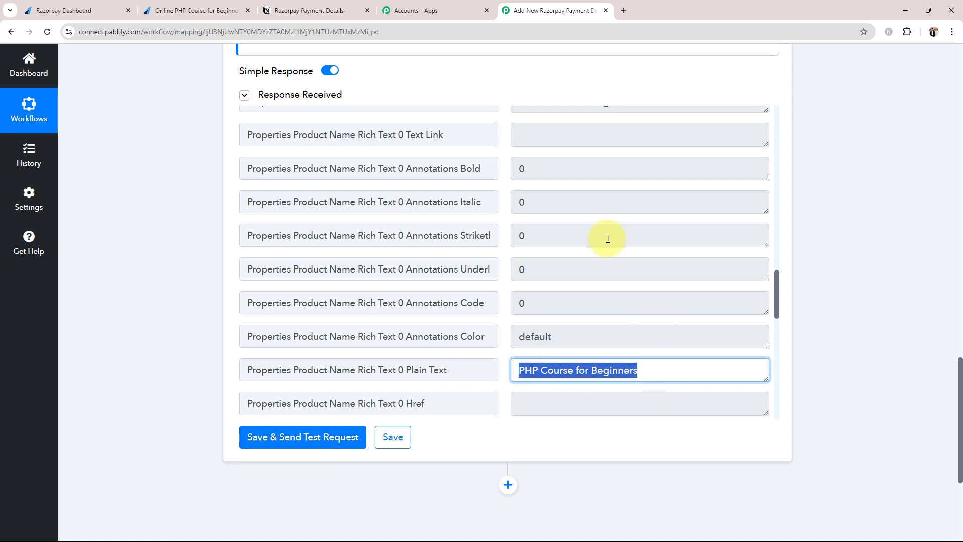
{"action": "left_click", "coordinate": [345, 11]}
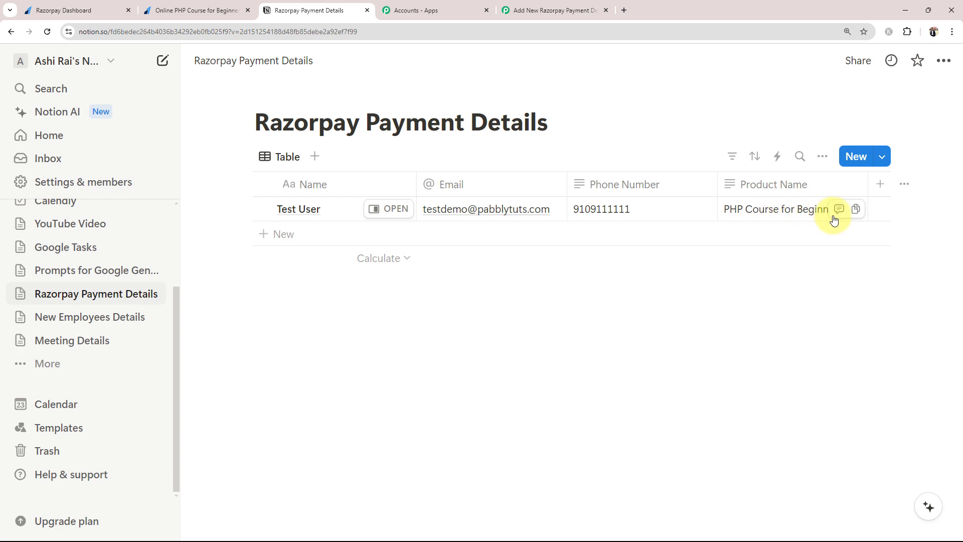
Return to the Pabbly workflow and collapse step 3, Notion Create Database Item.
{"action": "left_click", "coordinate": [541, 10]}
{"action": "left_click", "coordinate": [186, 404]}
{"action": "scroll", "coordinate": [187, 405], "scroll_direction": "up", "scroll_amount": 5}
{"action": "scroll", "coordinate": [187, 403], "scroll_direction": "up", "scroll_amount": 20}
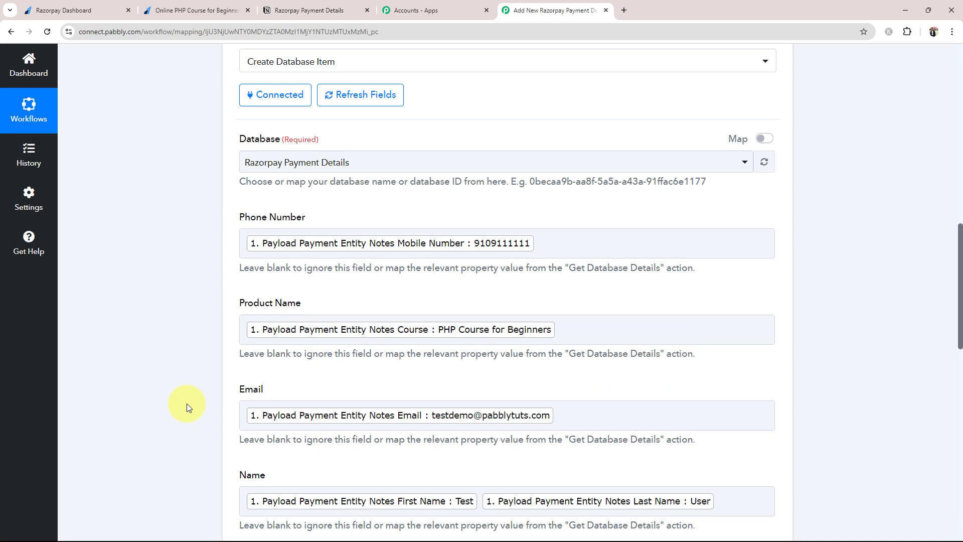
{"action": "left_click", "coordinate": [353, 420]}
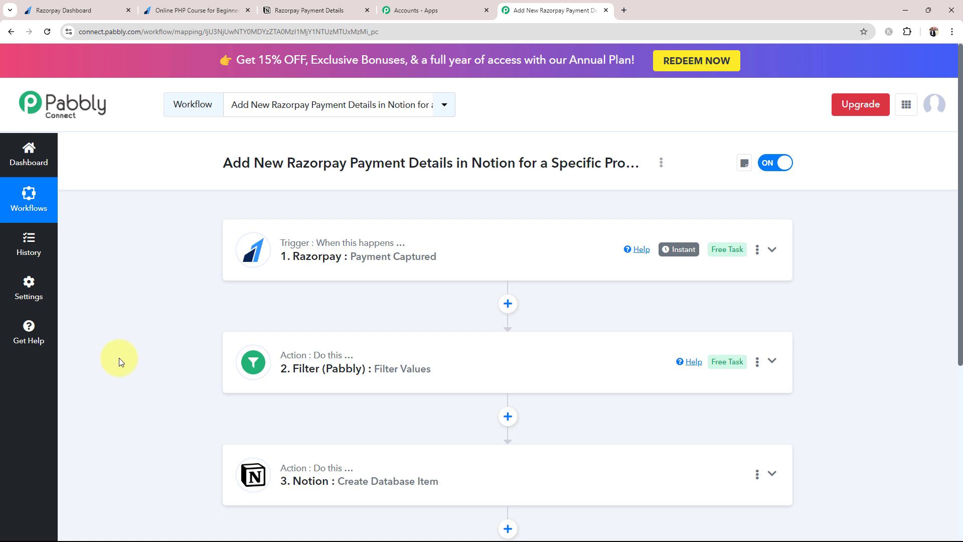
Autofill the buyer details, choose PHP Course for Beginners, and start the ₹499.00 payment.
{"action": "left_click", "coordinate": [208, 10]}
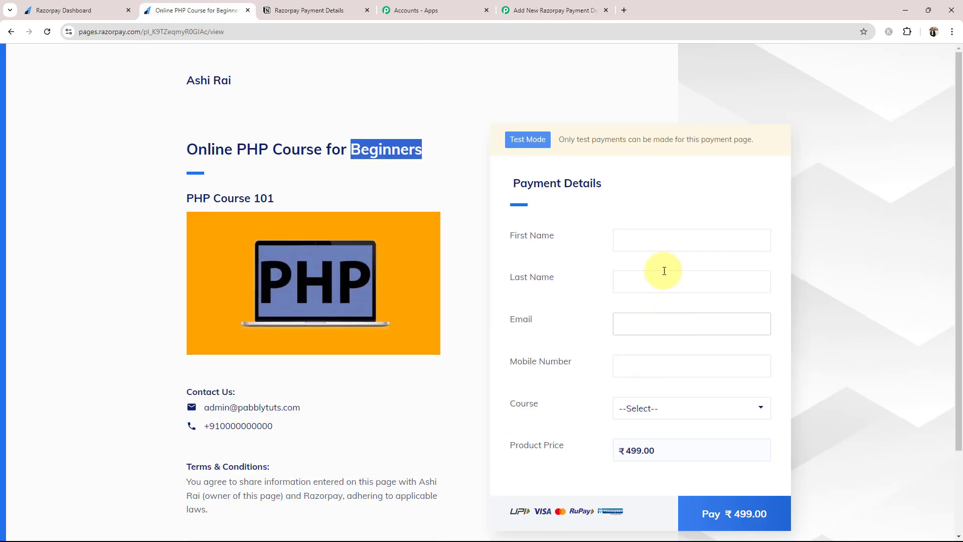
{"action": "left_click", "coordinate": [646, 234]}
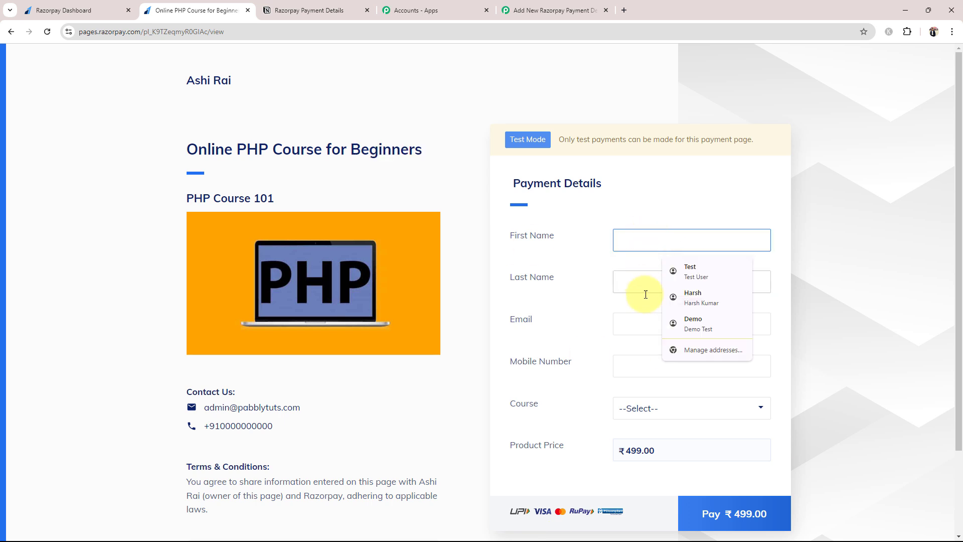
{"action": "left_click", "coordinate": [663, 319]}
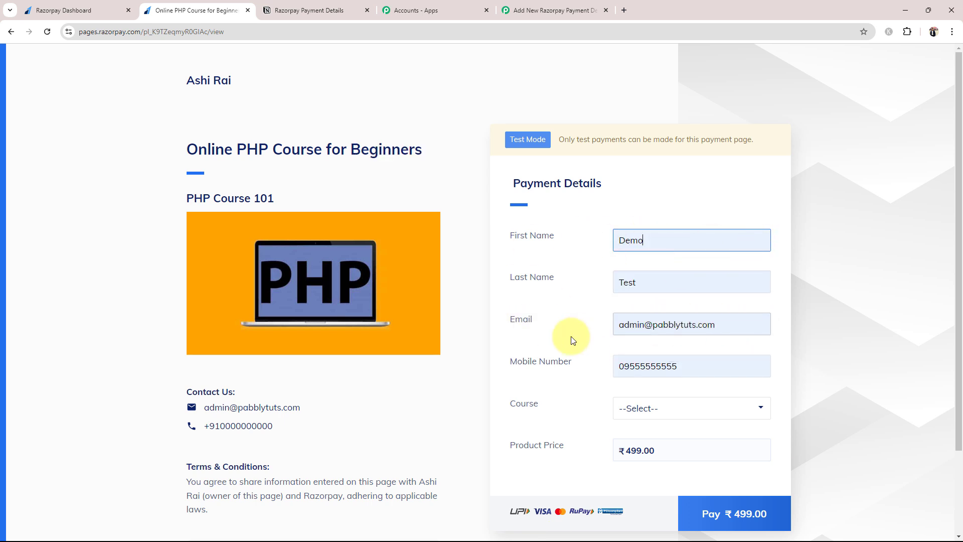
{"action": "left_click", "coordinate": [715, 408]}
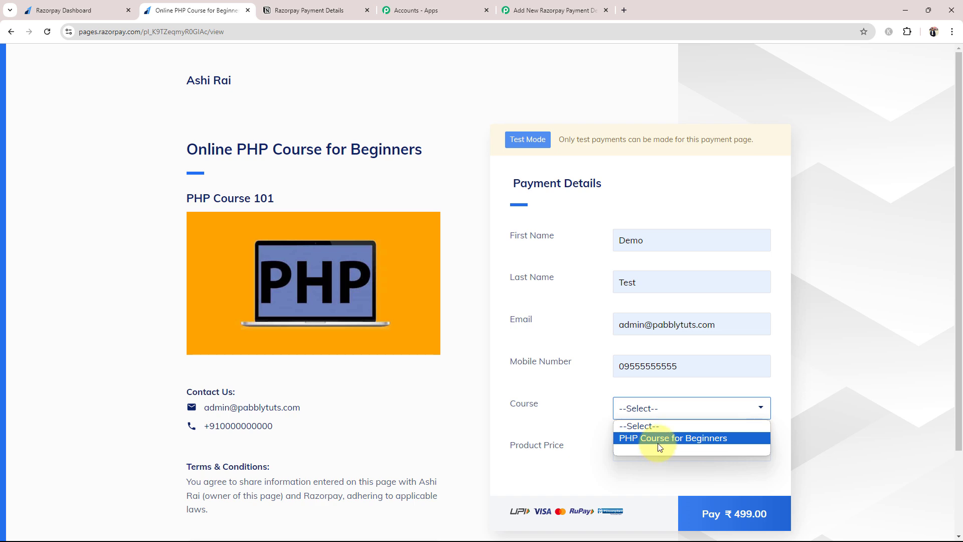
{"action": "left_click", "coordinate": [657, 441]}
{"action": "left_click", "coordinate": [737, 511]}
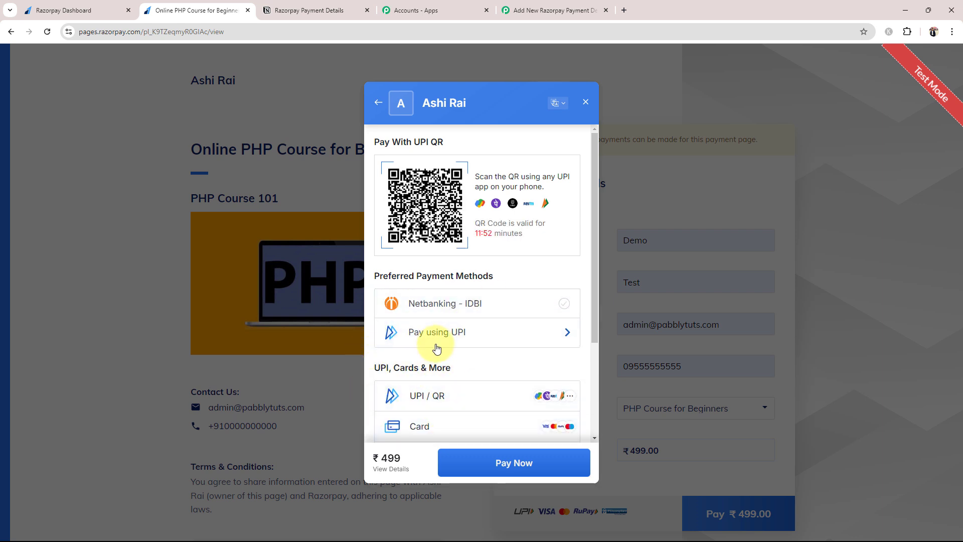
Pay by test card with expiry 03/32 and holder name Pabbly, without saving, and submit the OTP.
{"action": "scroll", "coordinate": [428, 375], "scroll_direction": "down", "scroll_amount": 1}
{"action": "left_click", "coordinate": [427, 375]}
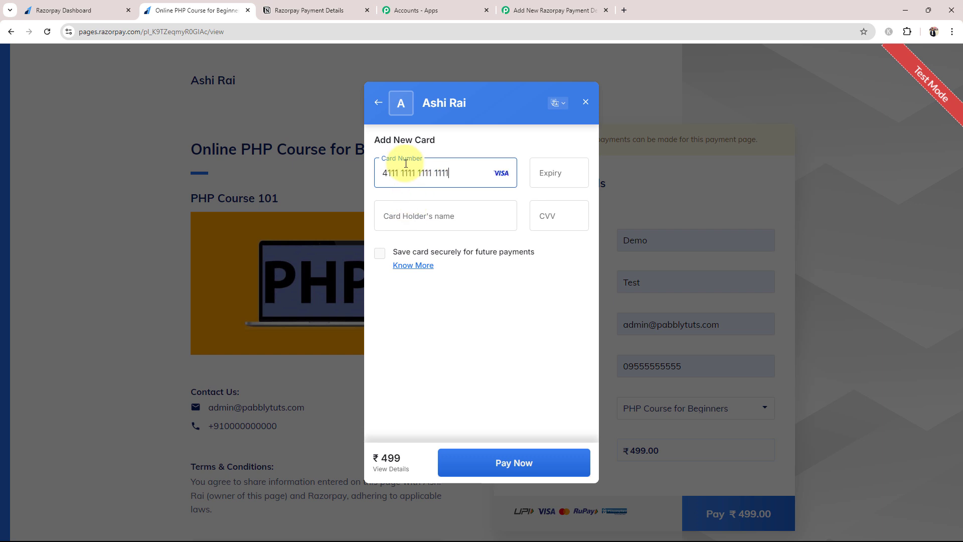
{"action": "left_click", "coordinate": [580, 173]}
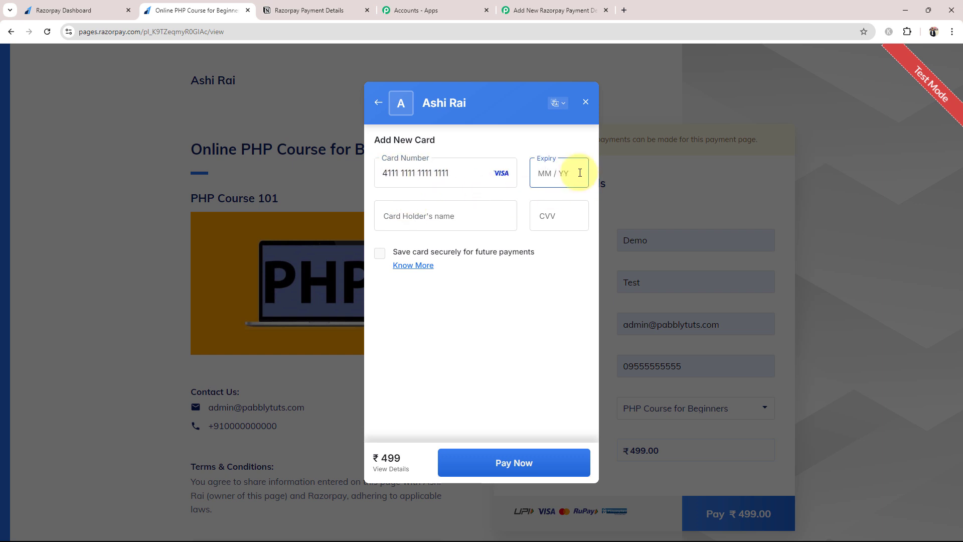
{"action": "type", "text": "0332"}
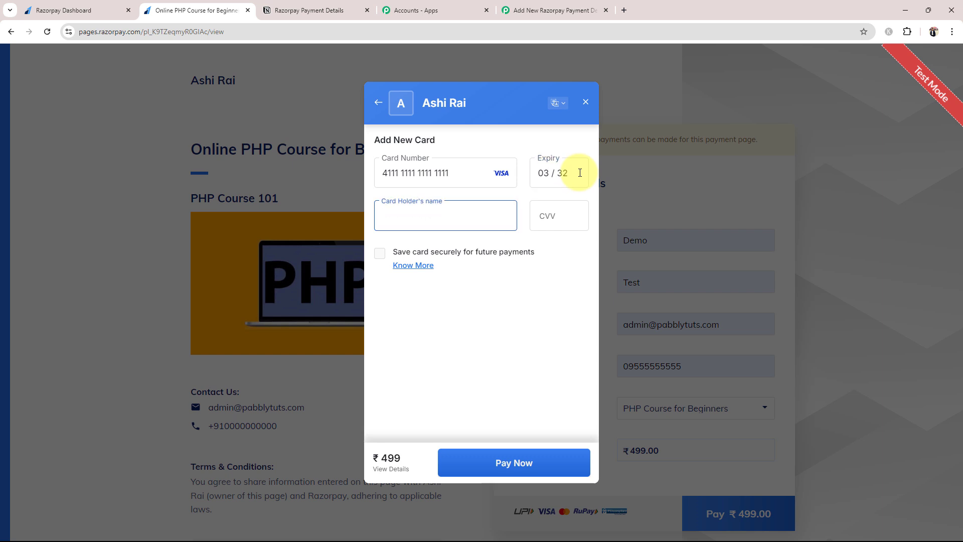
{"action": "left_click", "coordinate": [432, 221]}
{"action": "type", "text": "Pabbly"}
{"action": "left_click", "coordinate": [569, 208]}
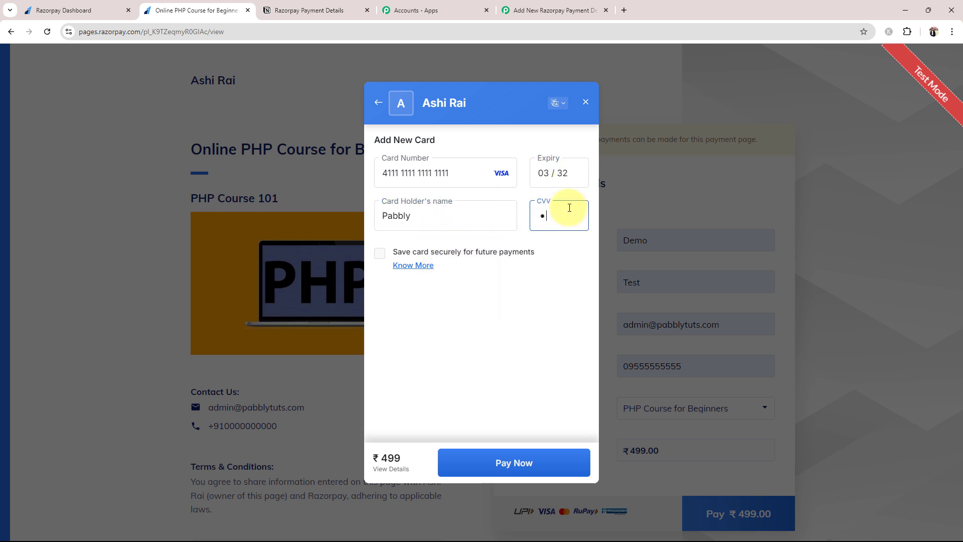
{"action": "key", "text": "Return"}
{"action": "left_click", "coordinate": [506, 456]}
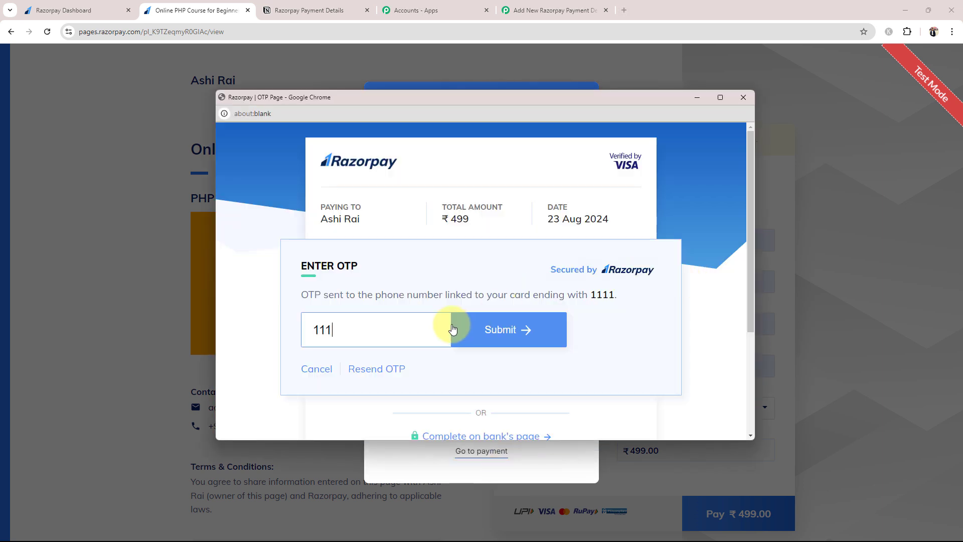
{"action": "left_click", "coordinate": [507, 331]}
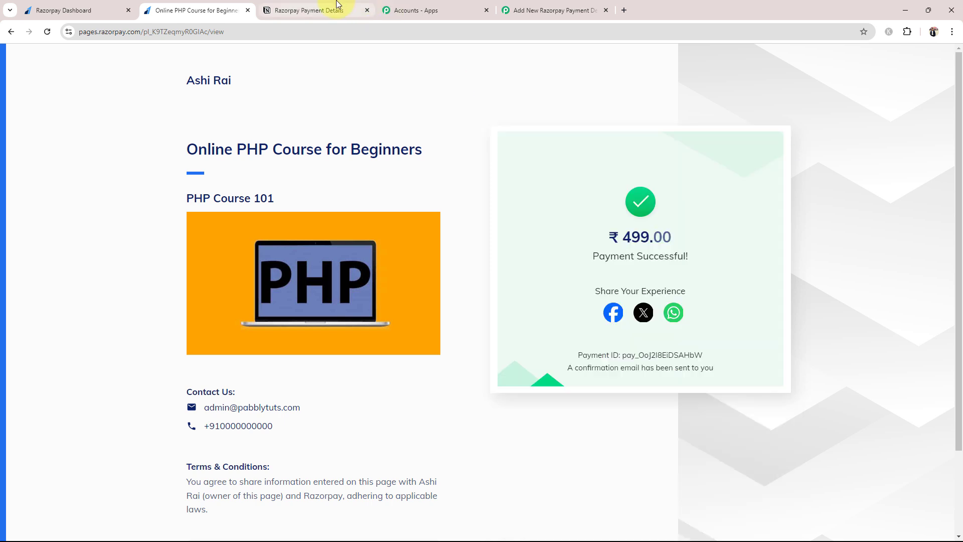
{"action": "left_click", "coordinate": [321, 10]}
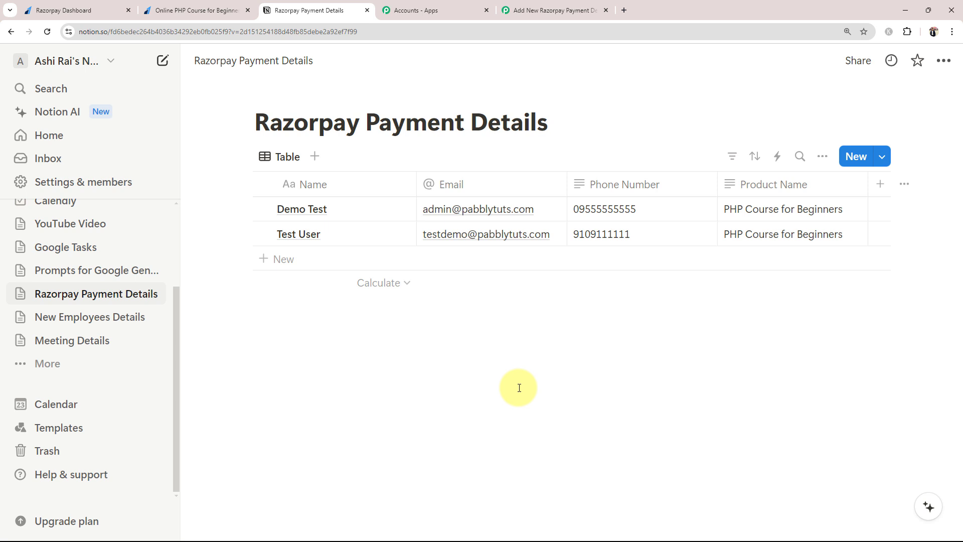
After viewing the new PHP Course for Beginners row, return to the Pabbly Connect workflow.
{"action": "left_click", "coordinate": [551, 10]}
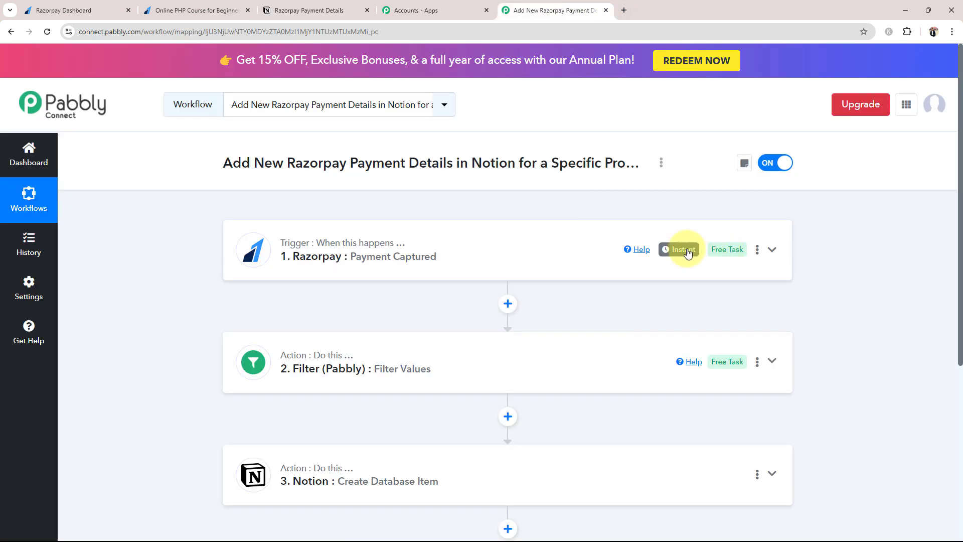